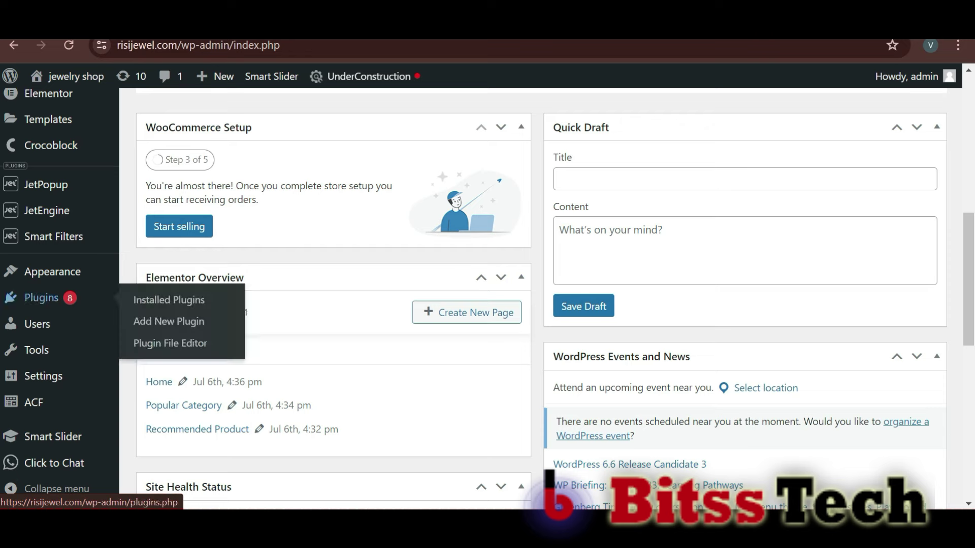
- Search the WordPress plugin directory for "shipment tracking plugin"
left_click(168, 321)
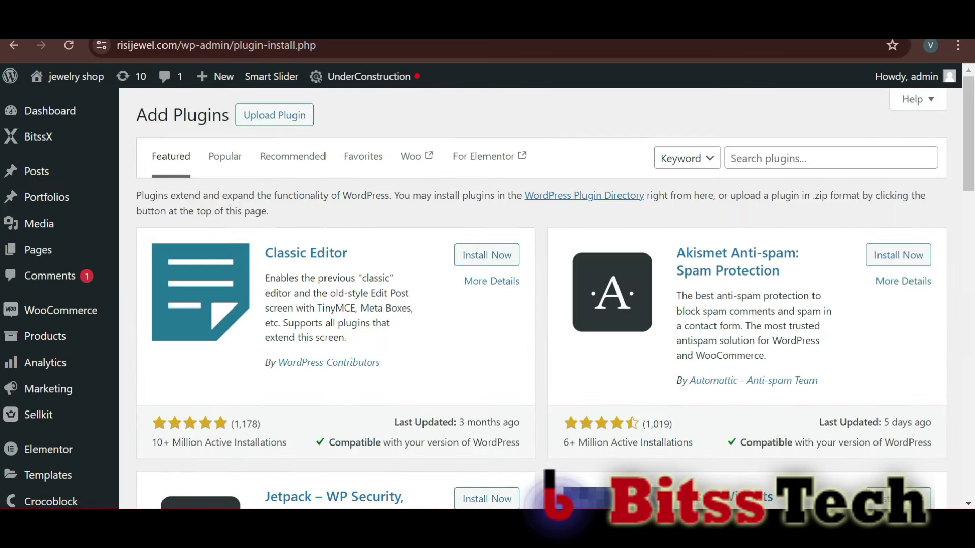
left_click(831, 158)
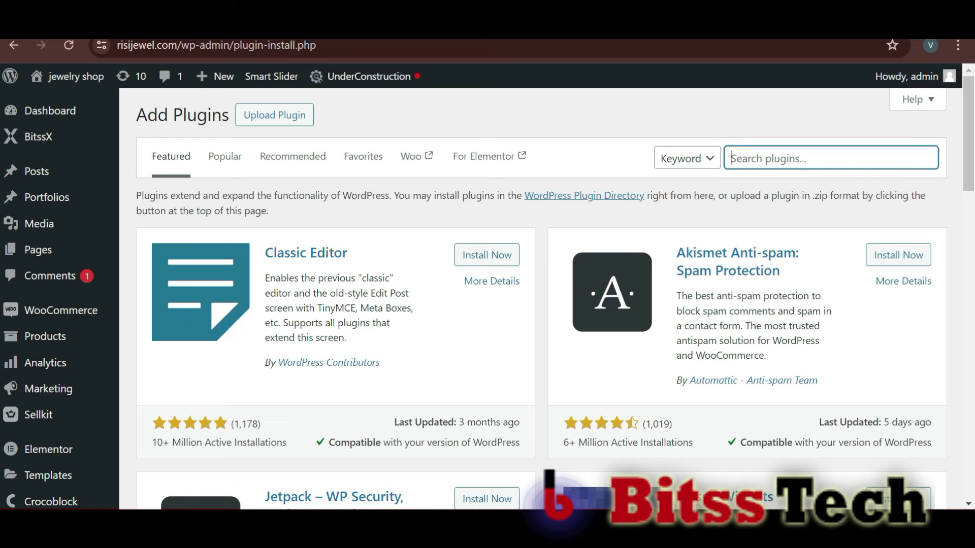
type("shipment t")
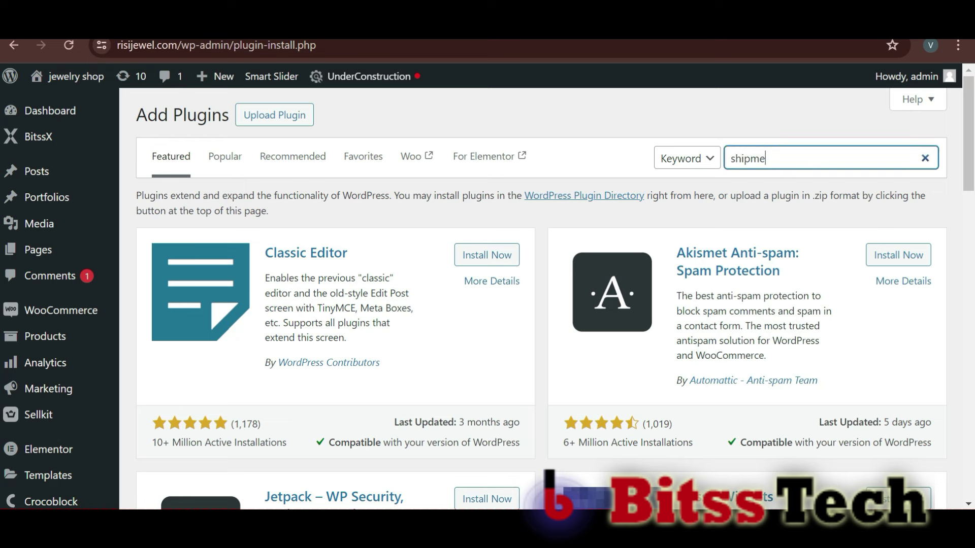
type("racking plugin")
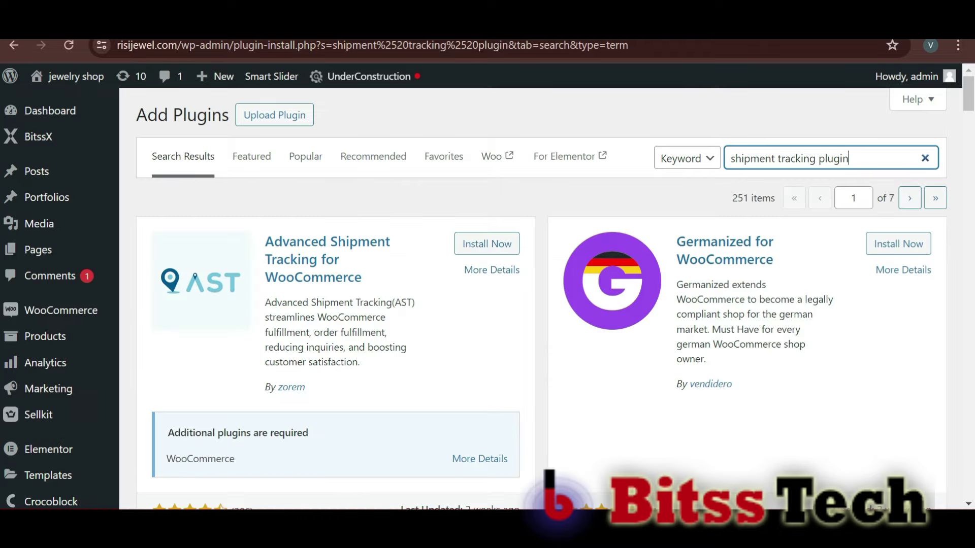
- Install and activate the Shipment Tracker for Woocommerce plugin by Bitss Techniques
scroll(573, 269, "down", 10)
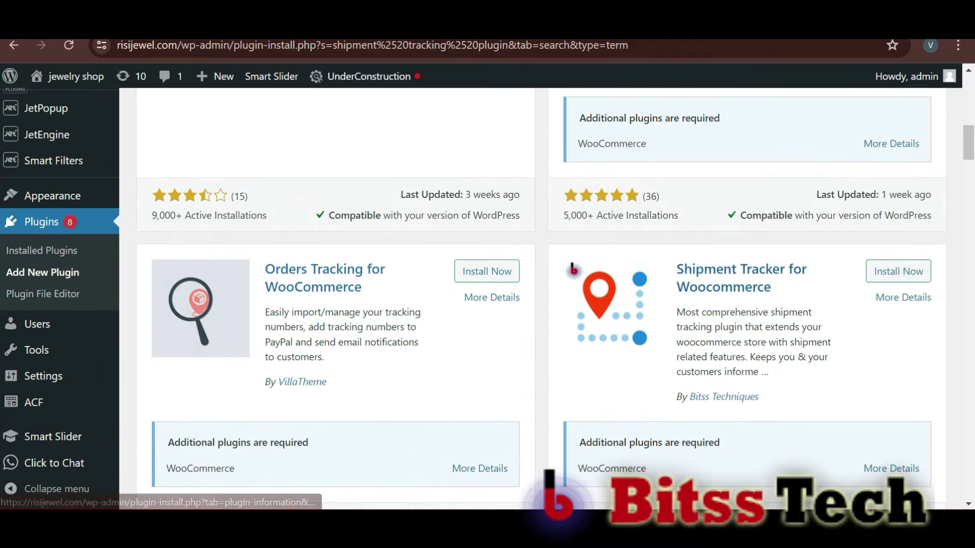
left_click(898, 271)
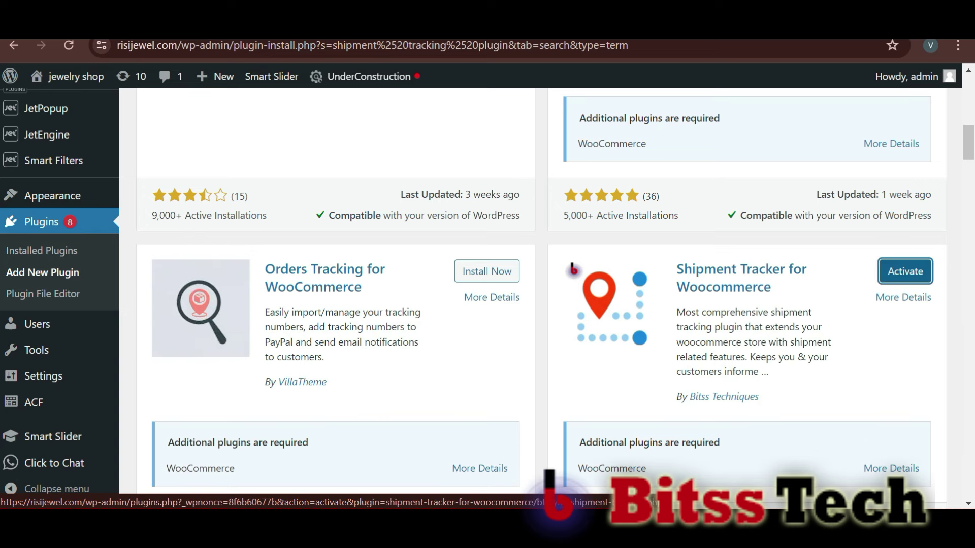
left_click(905, 271)
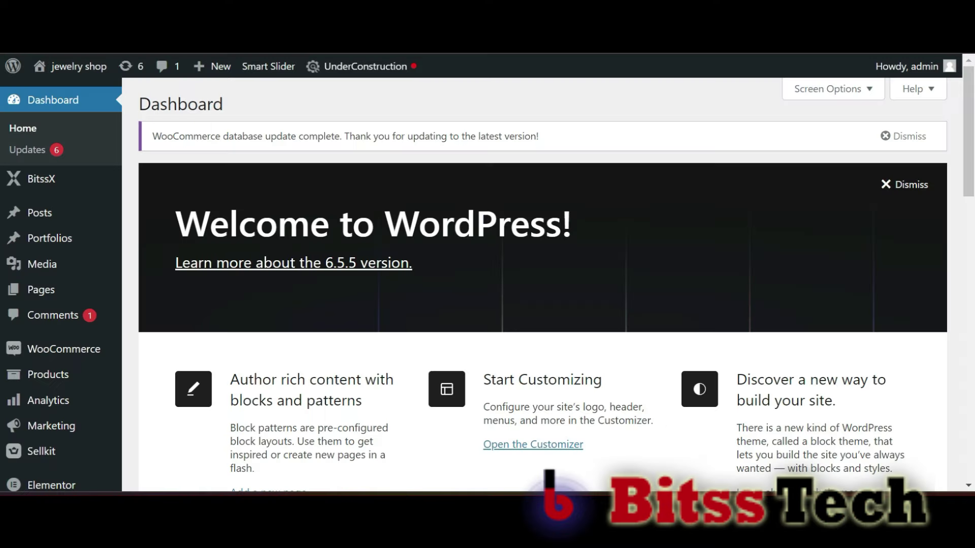
- Enable Shiprocket as a shipping provider in WooCommerce's Shipment Tracking settings
mouse_move(64, 348)
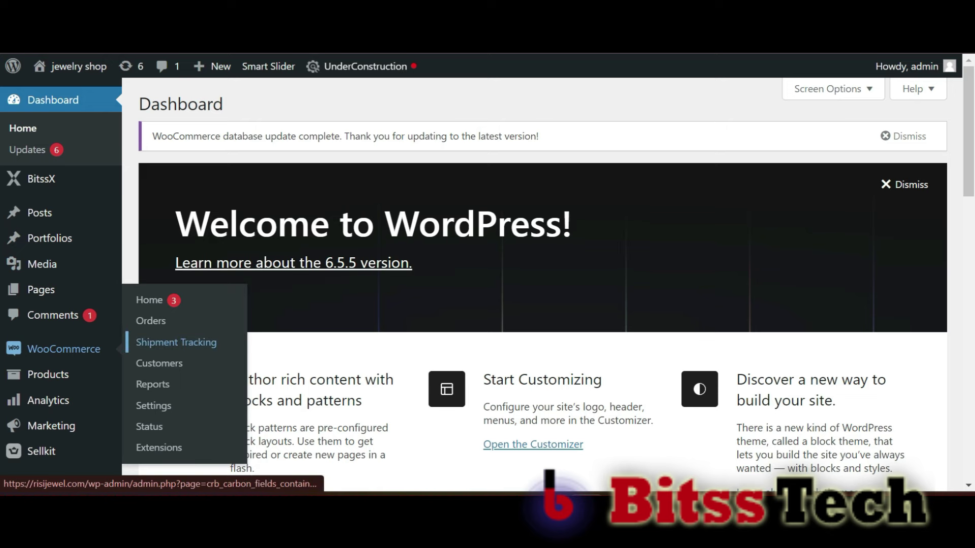
left_click(177, 342)
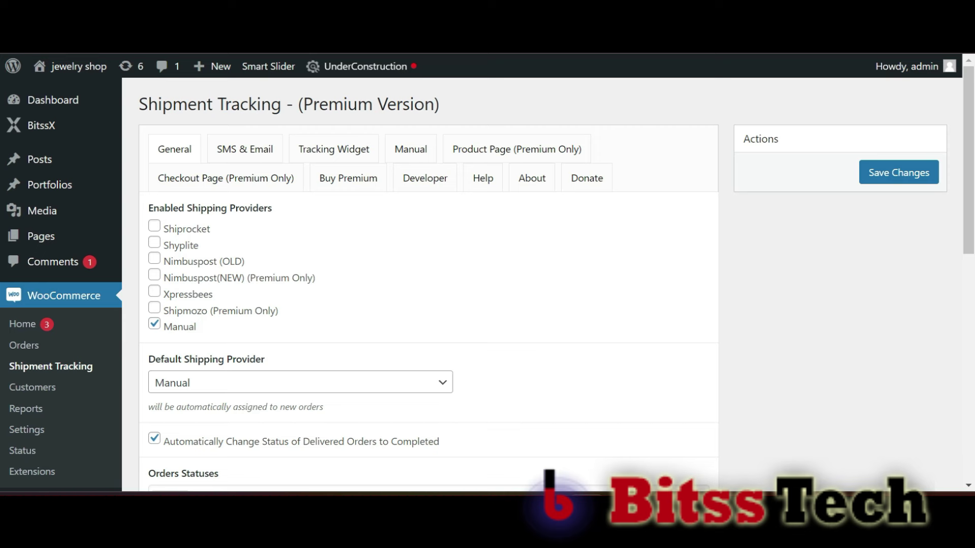
left_click(155, 225)
- Set the default shipping provider to Shiprocket and save the Shipment Tracking settings
scroll(488, 284, "down", 2)
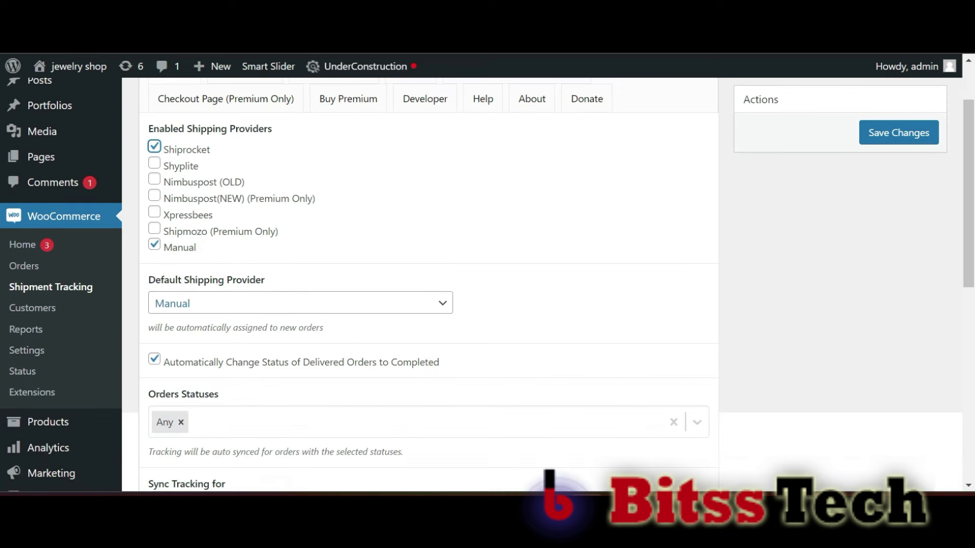
left_click(163, 303)
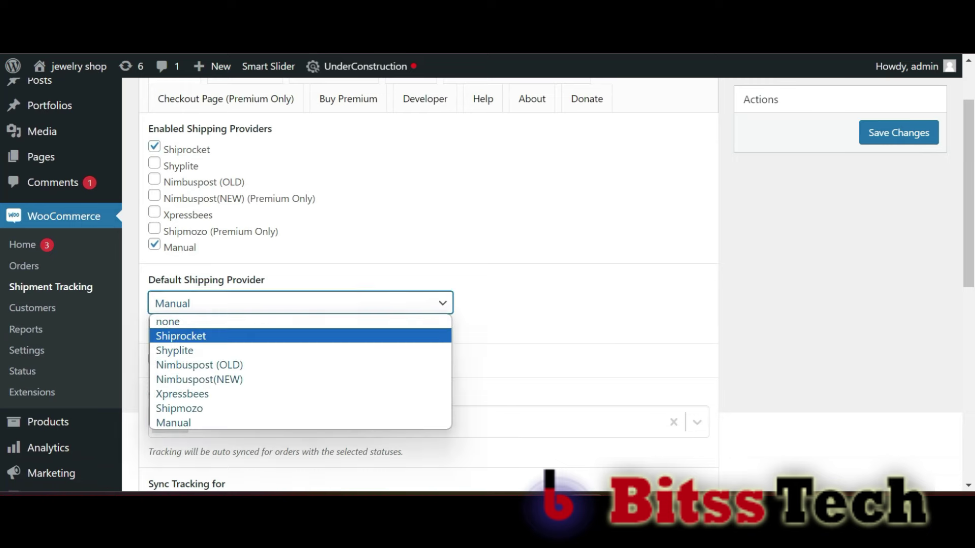
key("Return")
scroll(488, 284, "down", 4)
scroll(488, 285, "up", 6)
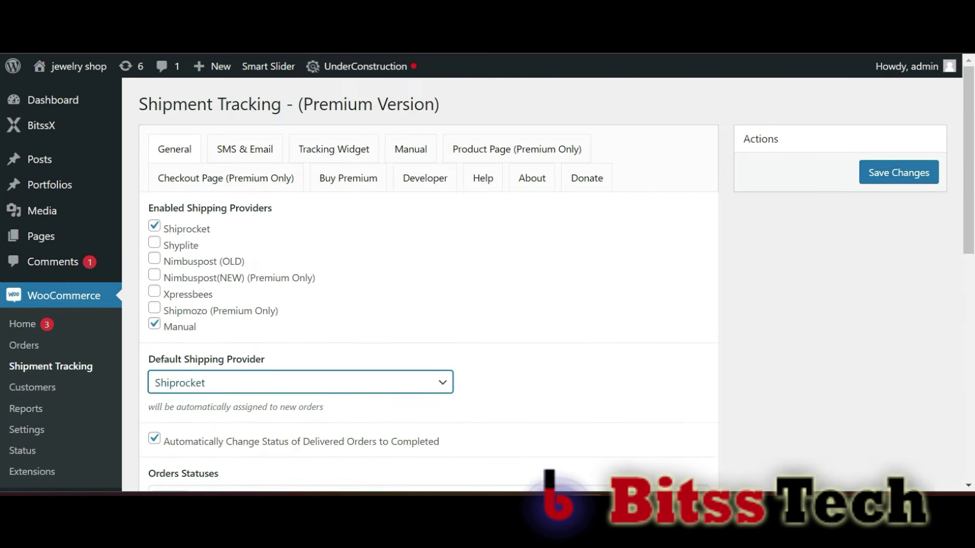
left_click(898, 172)
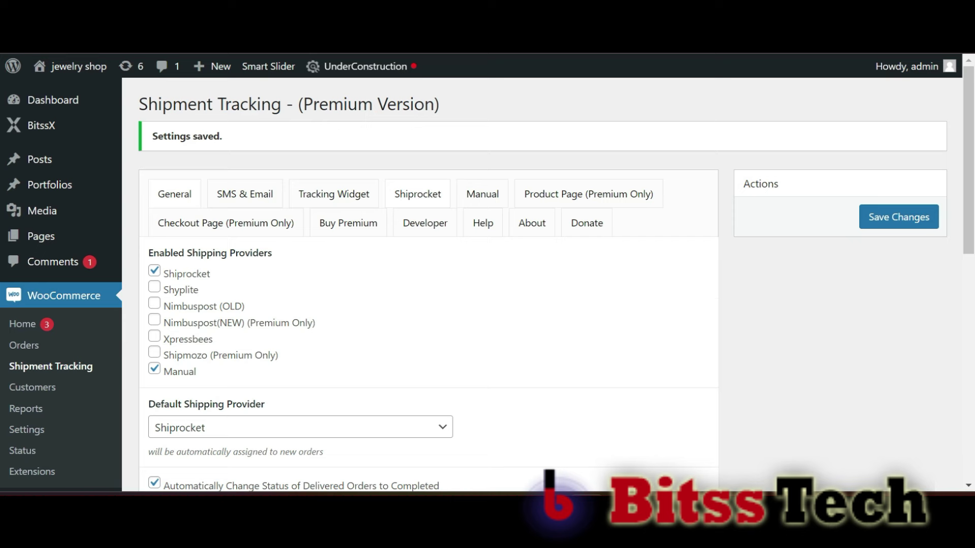
- Copy the Shiprocket webhook URL from the plugin's Shiprocket settings
left_click(417, 194)
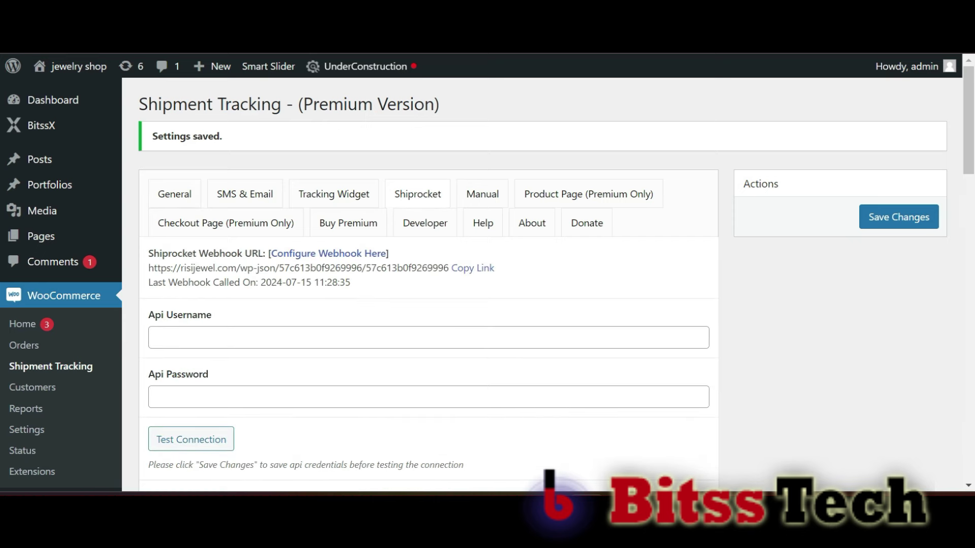
scroll(488, 279, "down", 1)
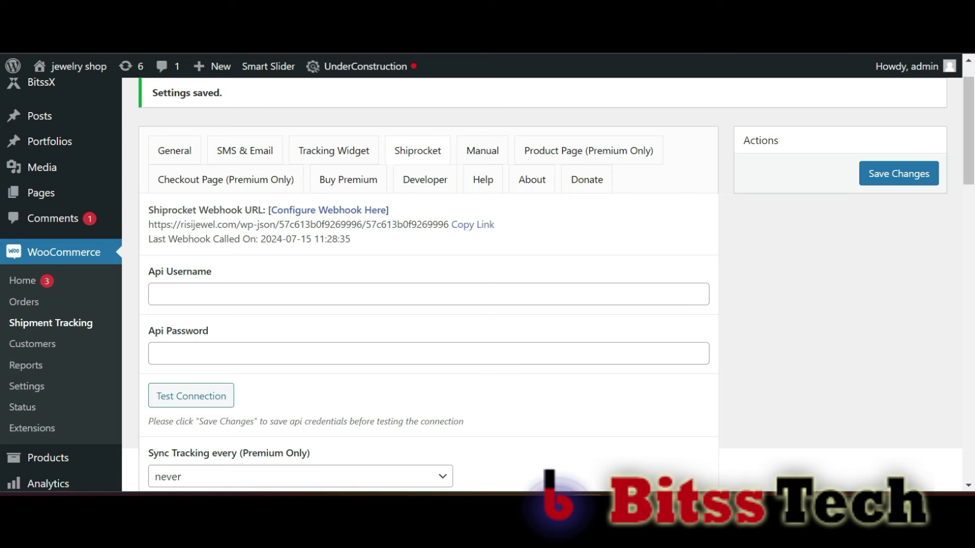
left_click(472, 225)
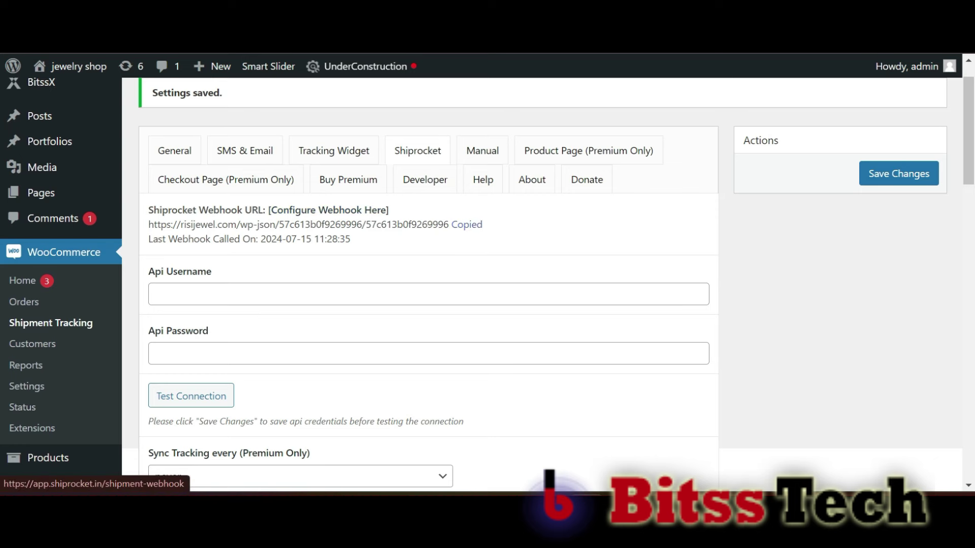
- Switch to Shiprocket's webhook settings, paste the copied webhook URL and save the webhook
mouse_move(13, 66)
key("ctrl+Tab")
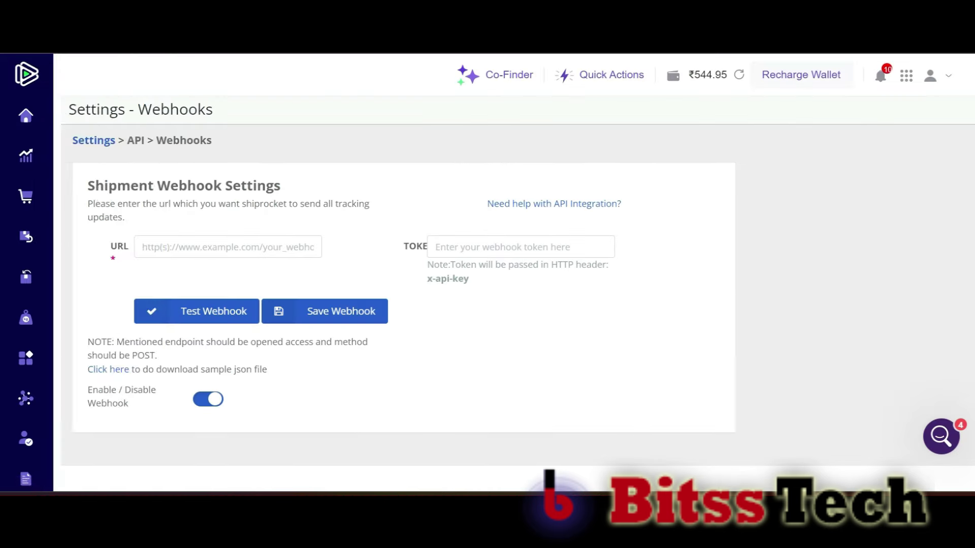
left_click(142, 246)
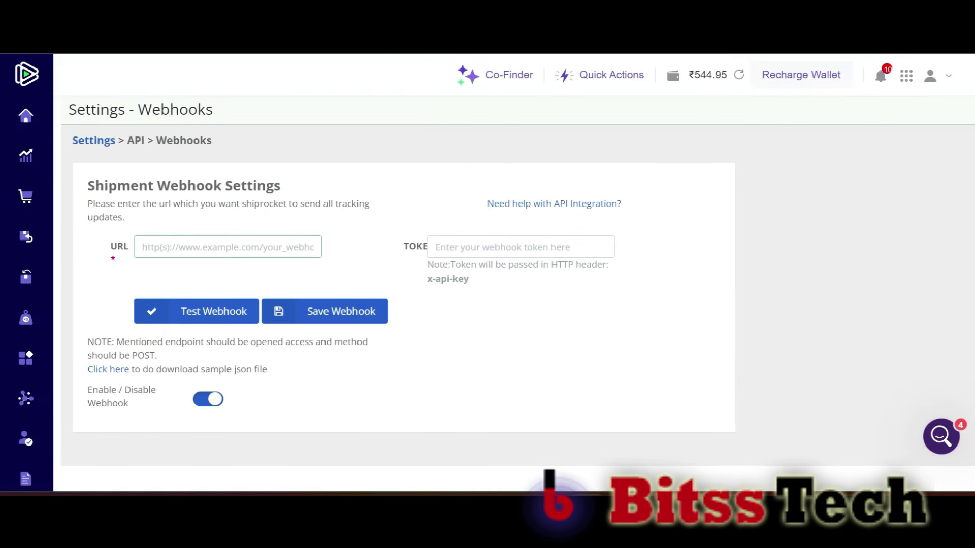
key("ctrl+v")
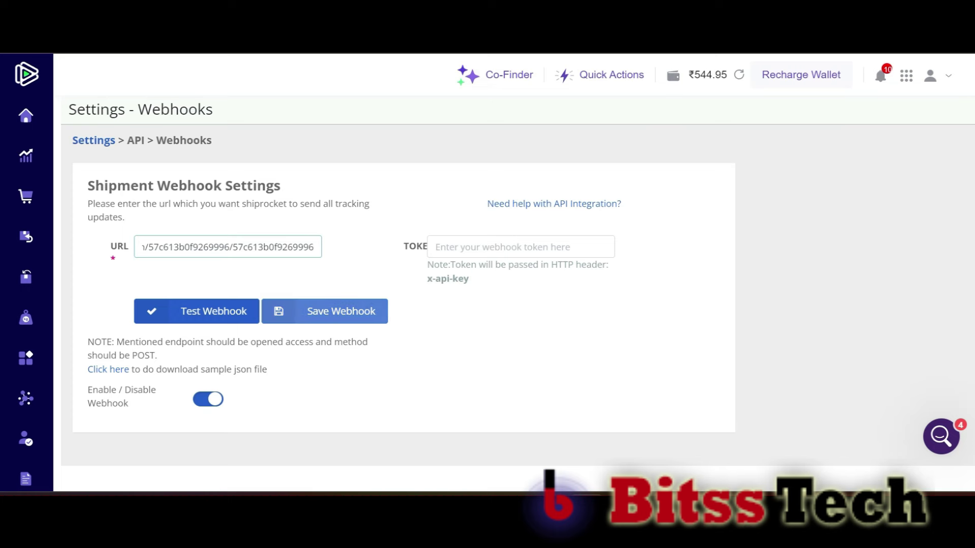
left_click(324, 311)
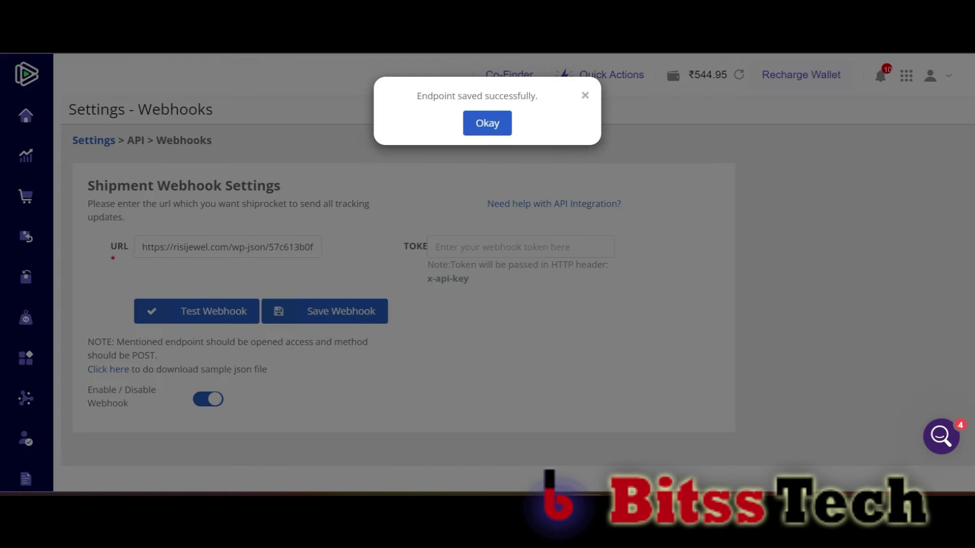
key("Return")
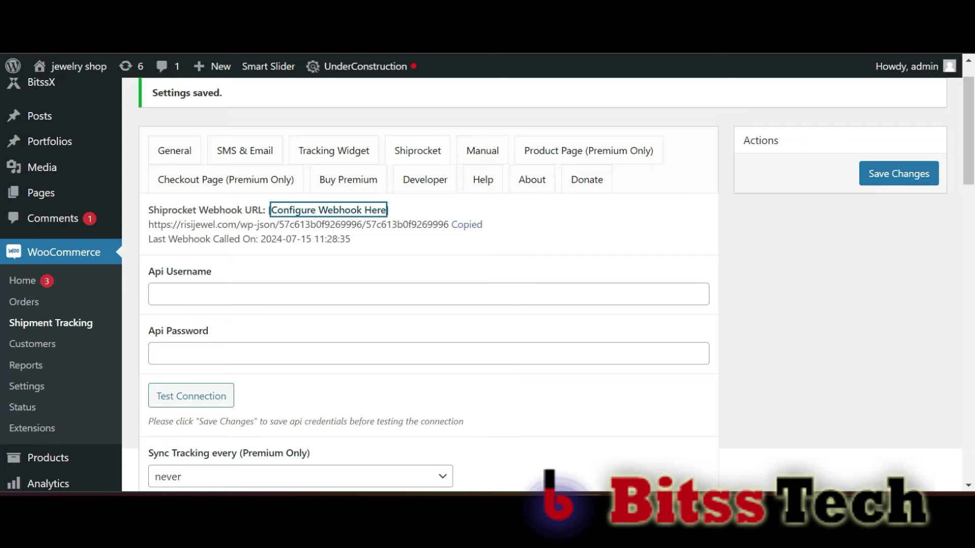
- Open Shiprocket's API user page through the plugin's API username/password setup link and dismiss the notification request
scroll(488, 285, "down", 8)
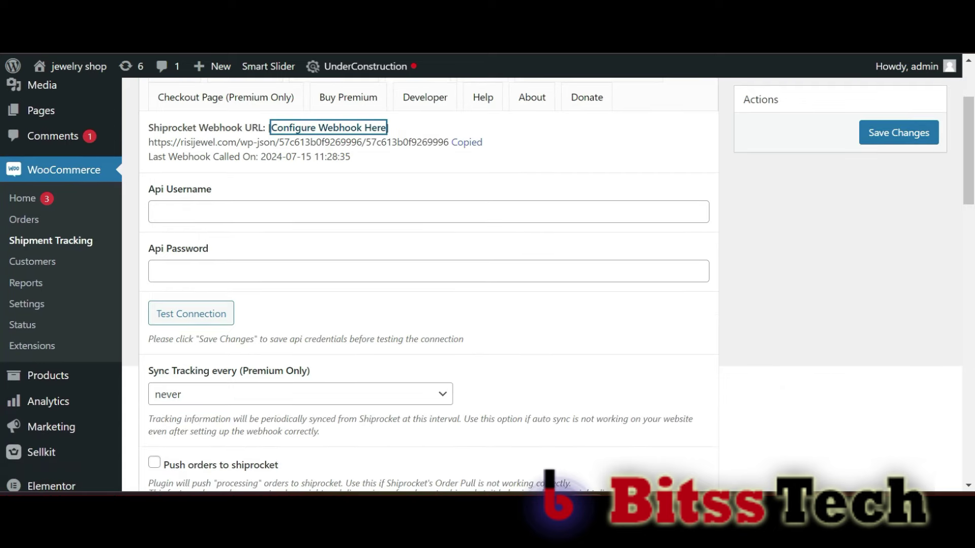
scroll(254, 312, "down", 1)
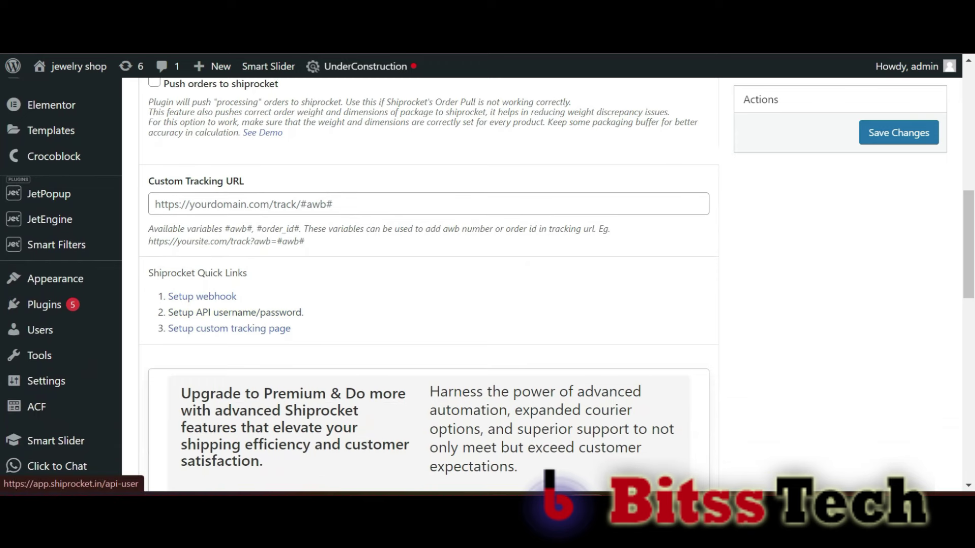
left_click(236, 312)
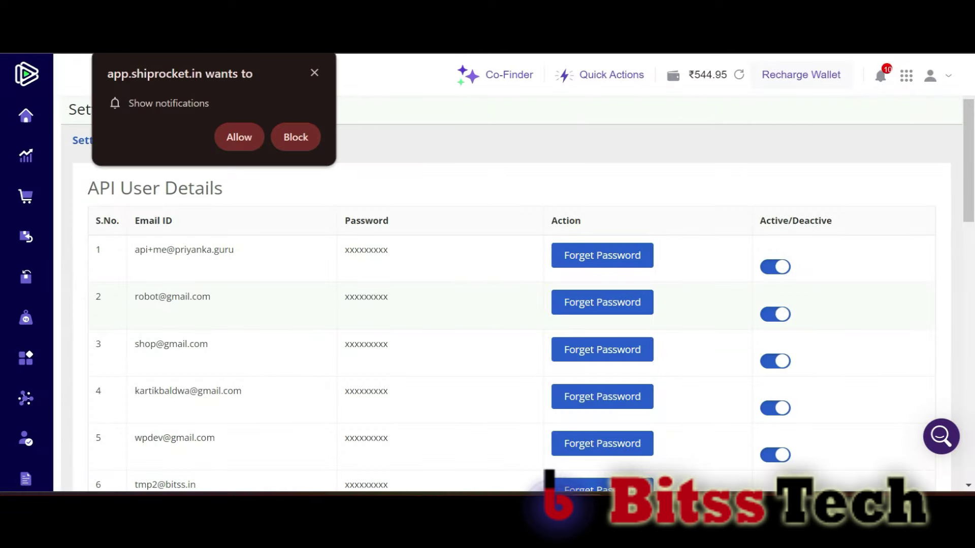
scroll(508, 304, "down", 3)
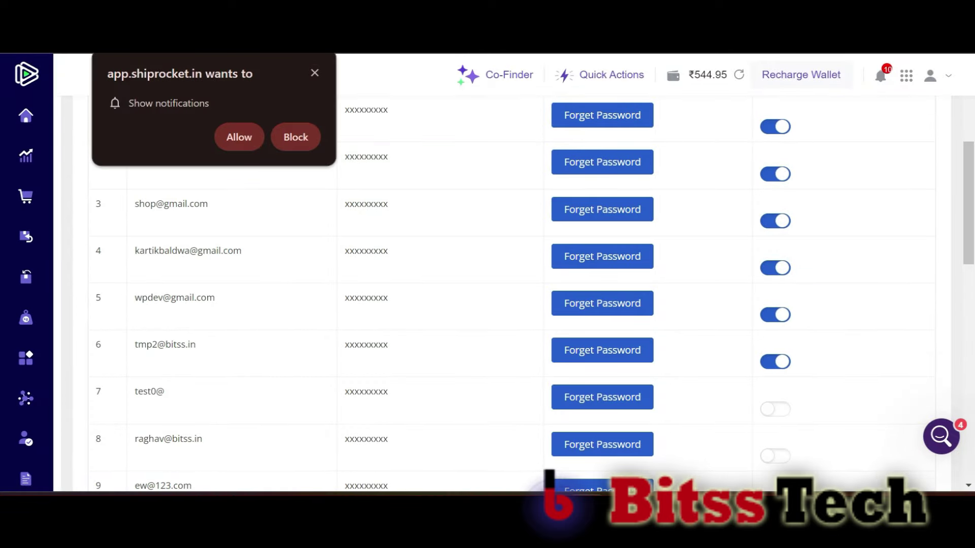
left_click(315, 73)
- Create a Shiprocket API user with an email and a confirmed password, and save the login in the browser
scroll(508, 305, "down", 12)
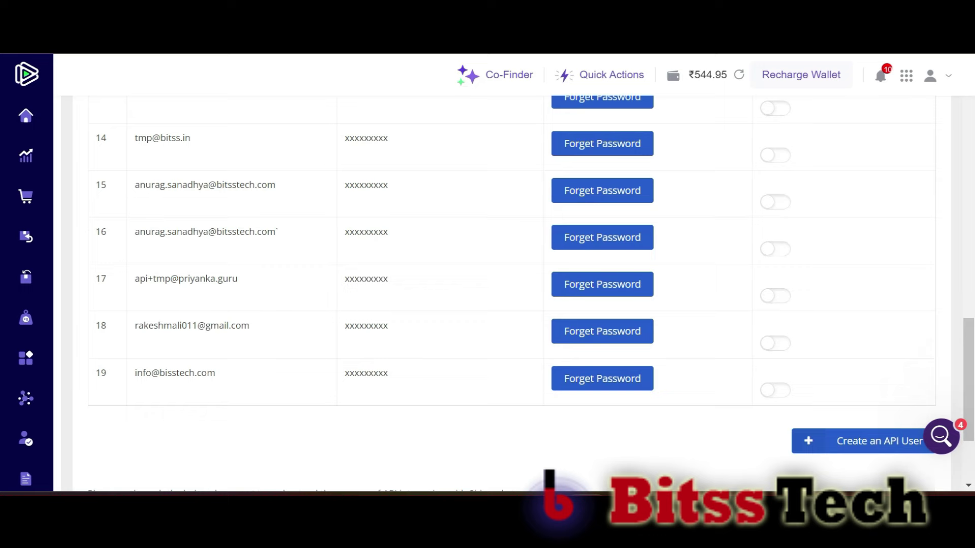
scroll(507, 305, "down", 2)
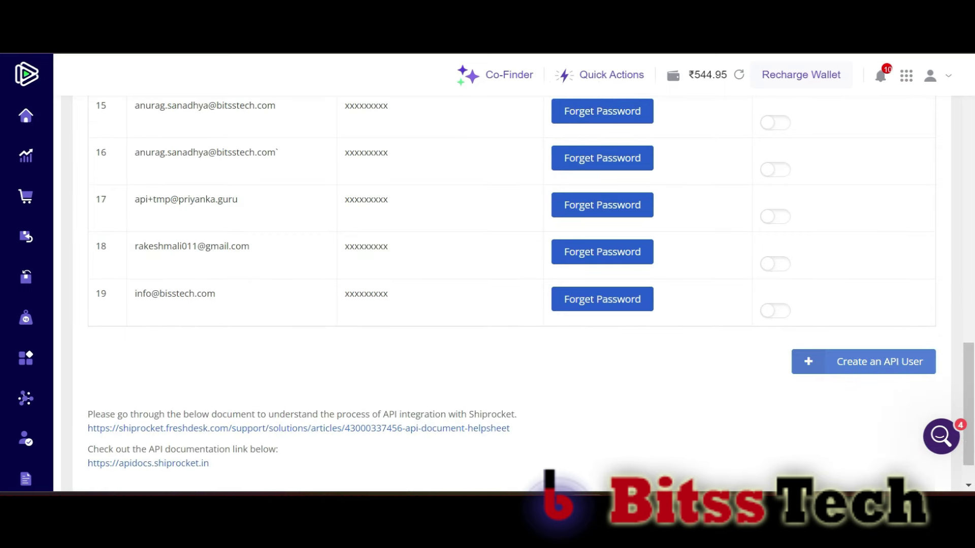
left_click(863, 362)
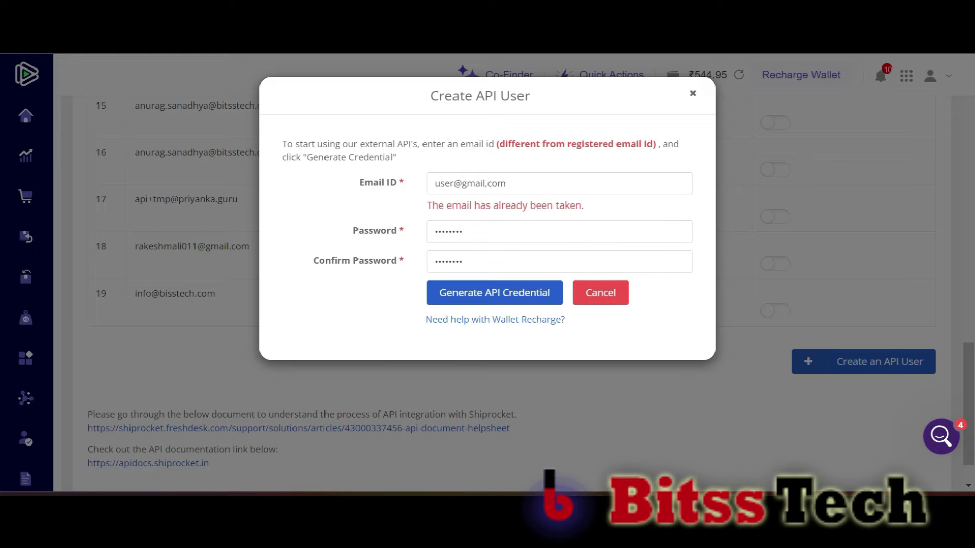
key("Return")
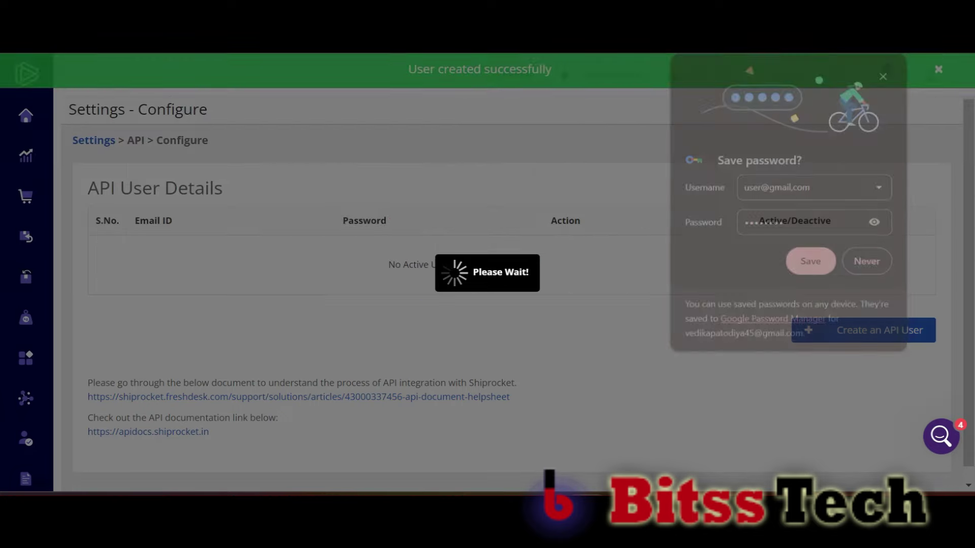
left_click(811, 263)
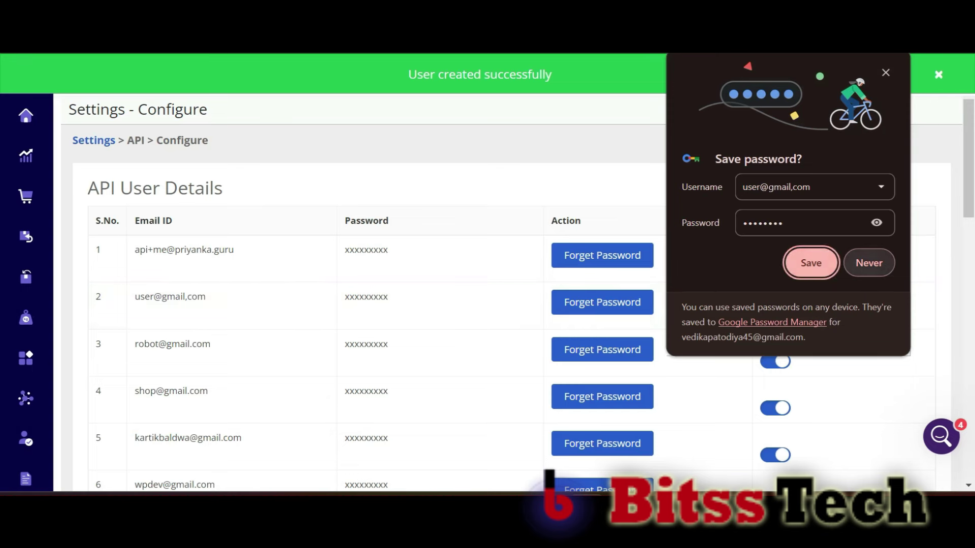
- Fill in the plugin's Api Username and Api Password with the email and password of the newly created Shiprocket API user
scroll(508, 293, "down", 2)
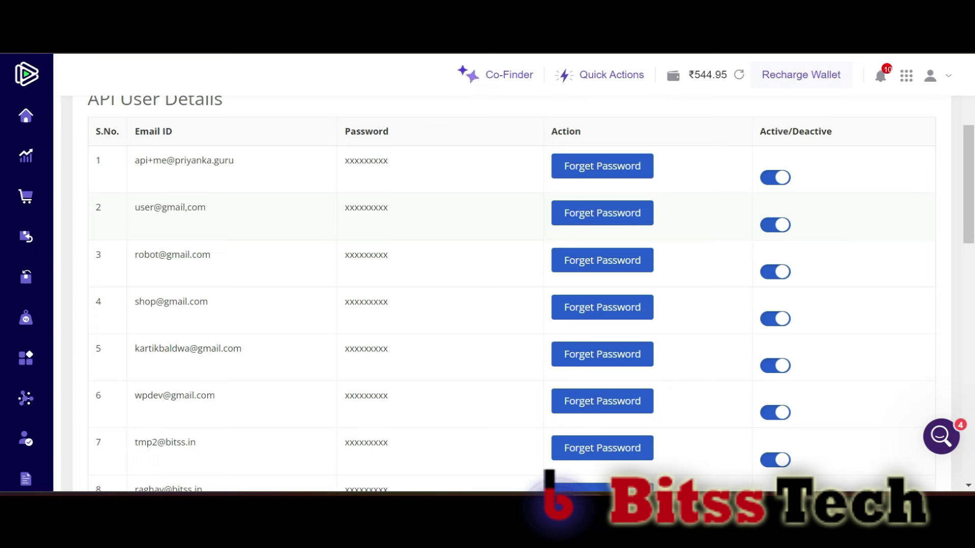
mouse_move(25, 254)
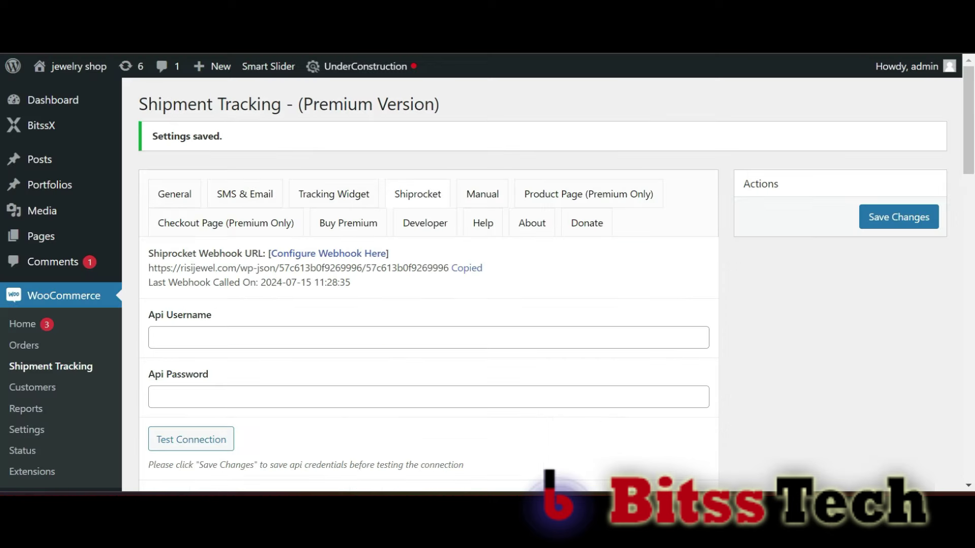
left_click(155, 338)
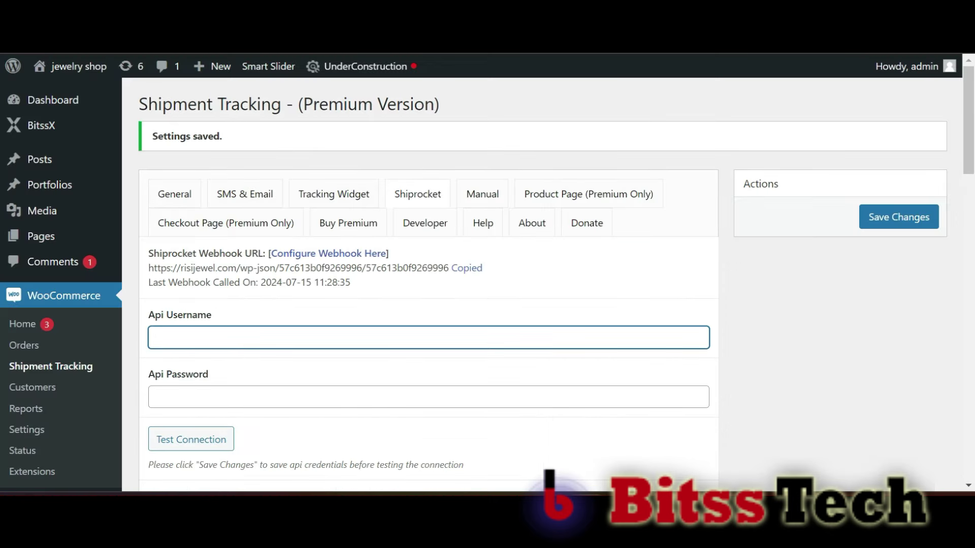
key("ctrl+v")
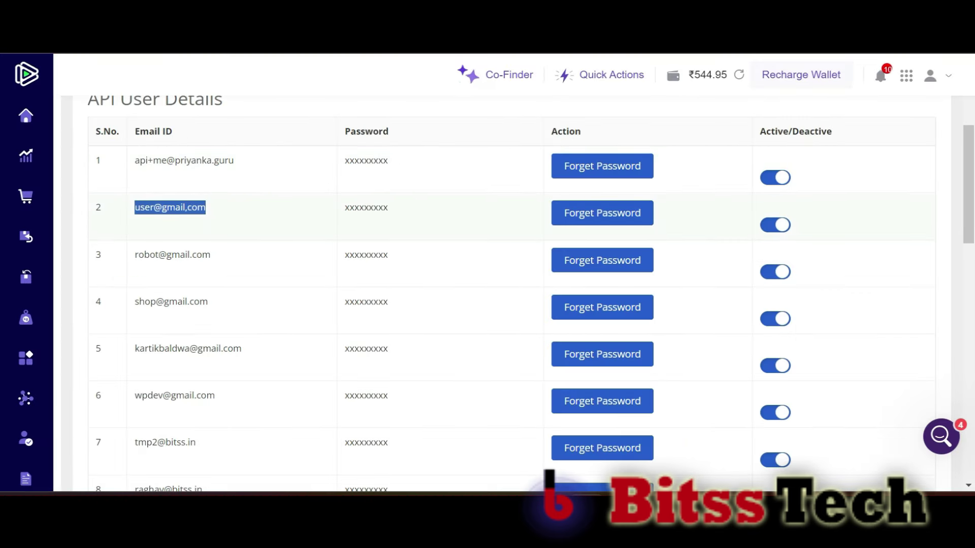
left_click_drag(345, 207, 388, 207)
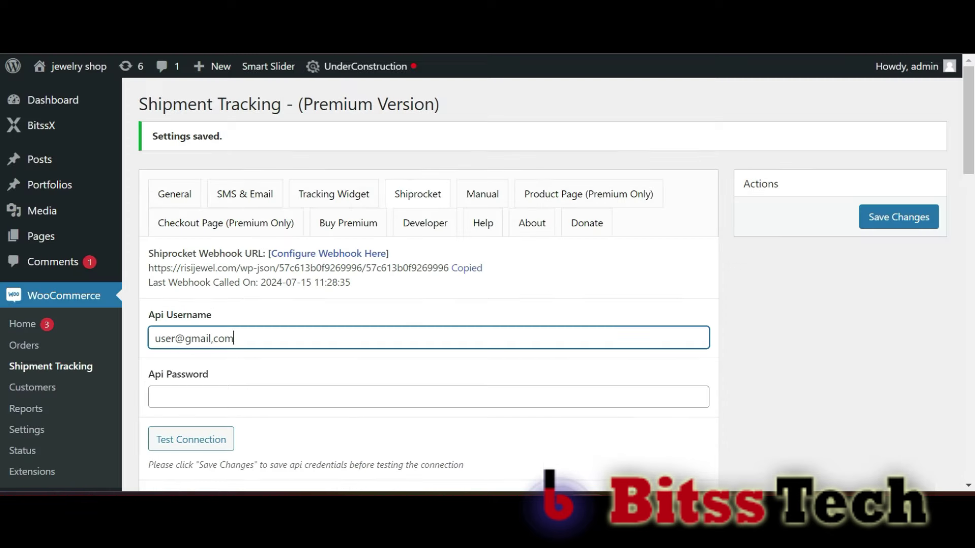
left_click(156, 397)
key("ctrl+v")
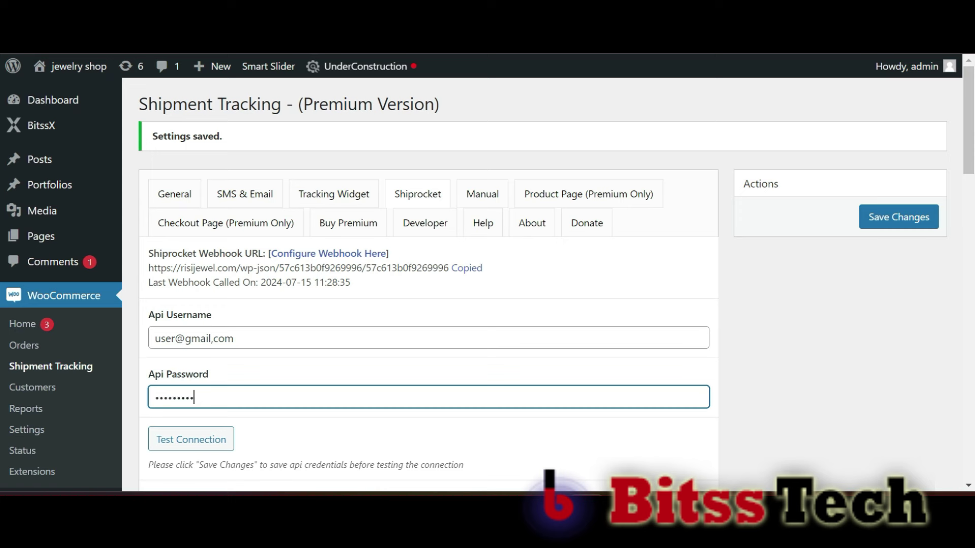
- Save the API credentials in the plugin's Shiprocket settings and test the connection
left_click(899, 216)
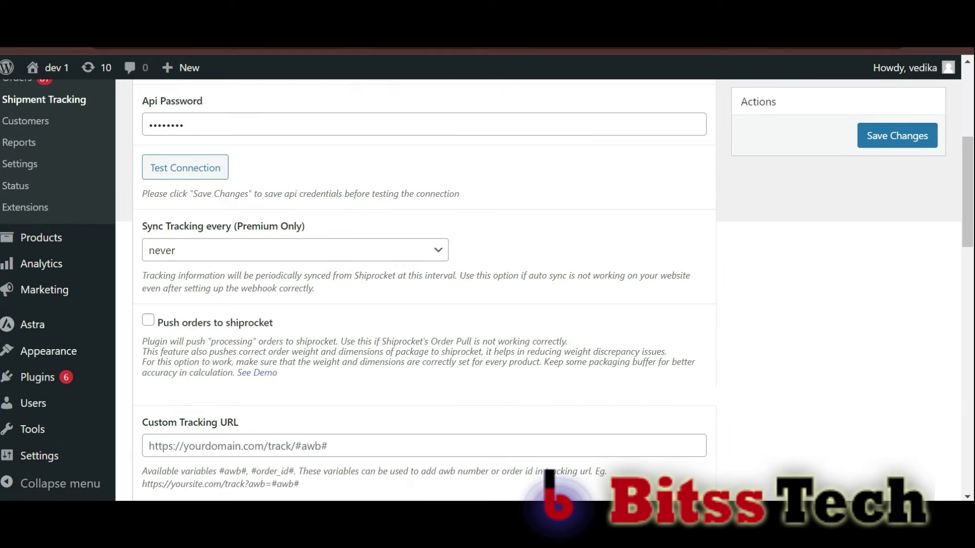
left_click(185, 167)
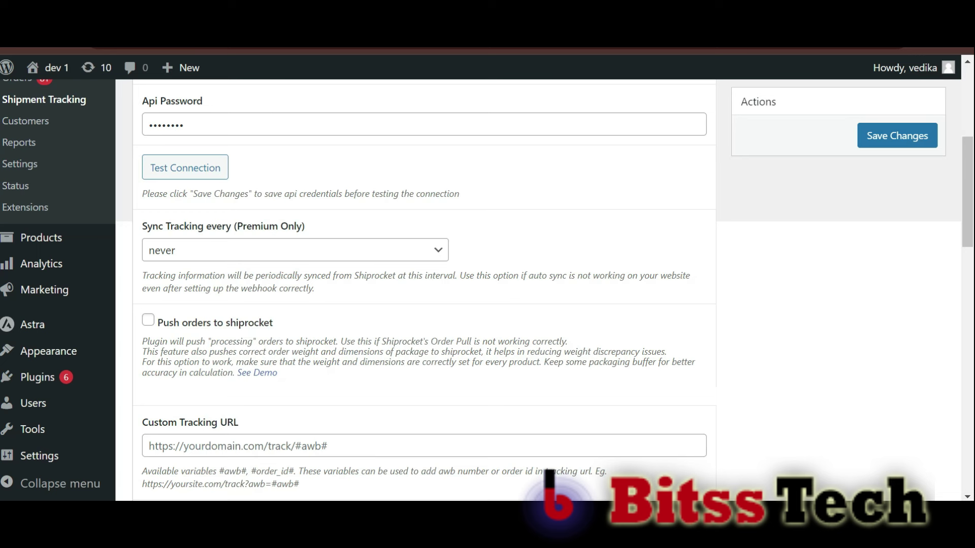
- Visit the store, add "product 2" to the cart and view the cart
mouse_move(51, 68)
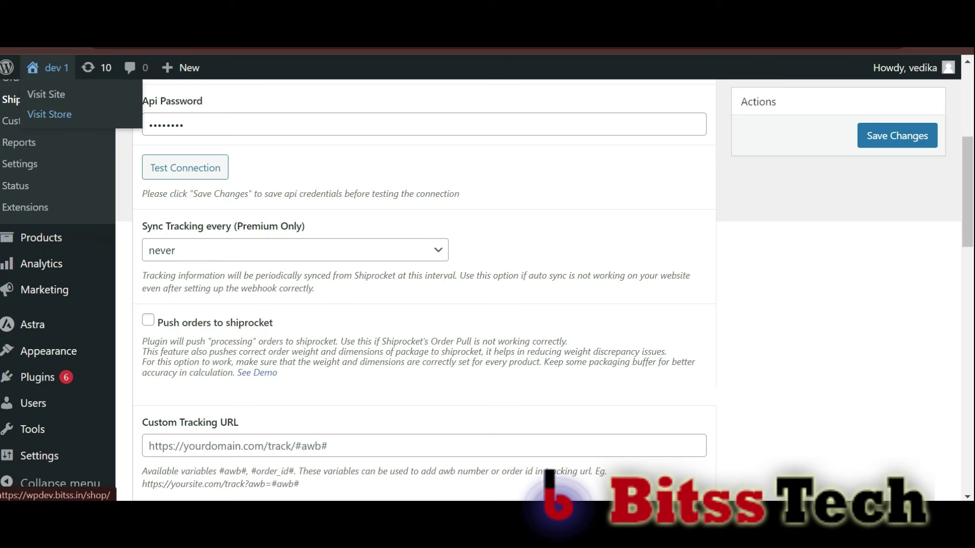
left_click(49, 114)
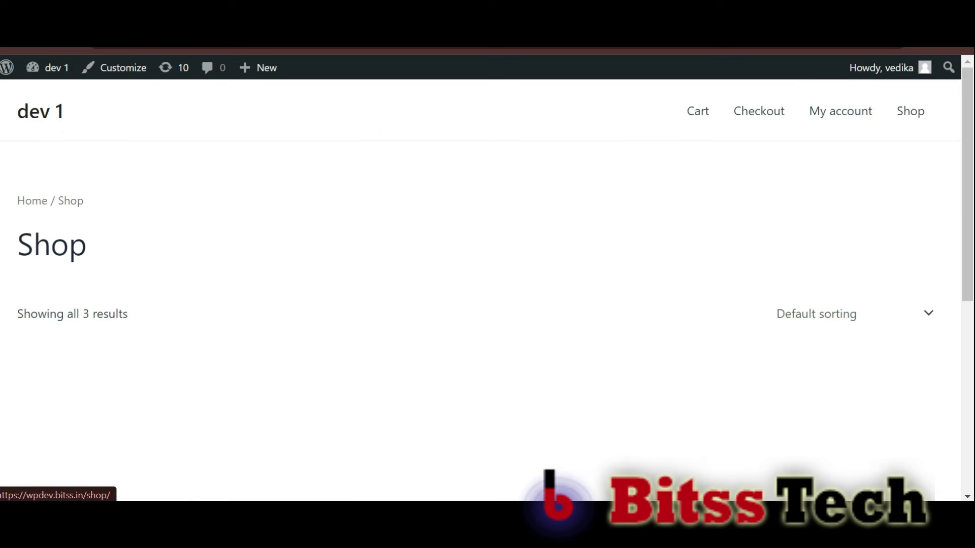
scroll(487, 285, "down", 5)
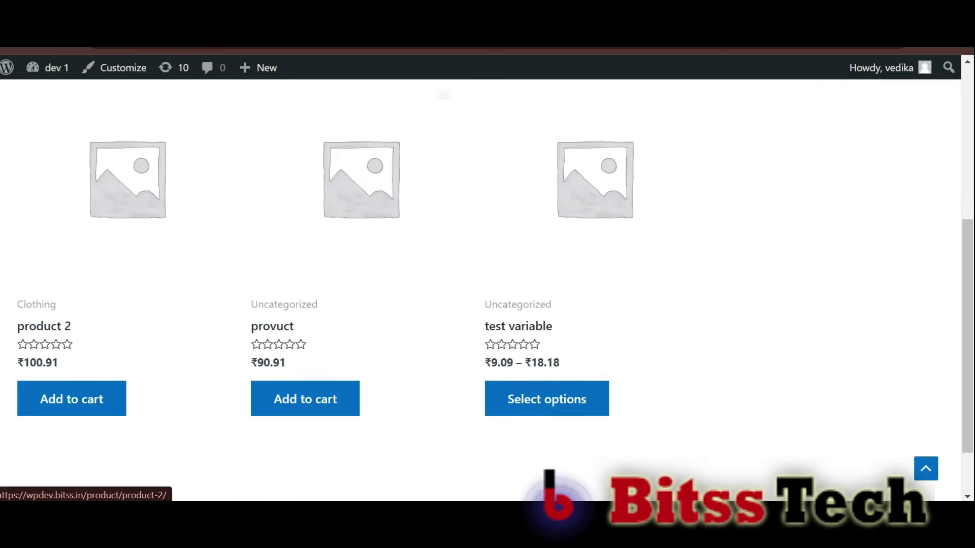
left_click(71, 409)
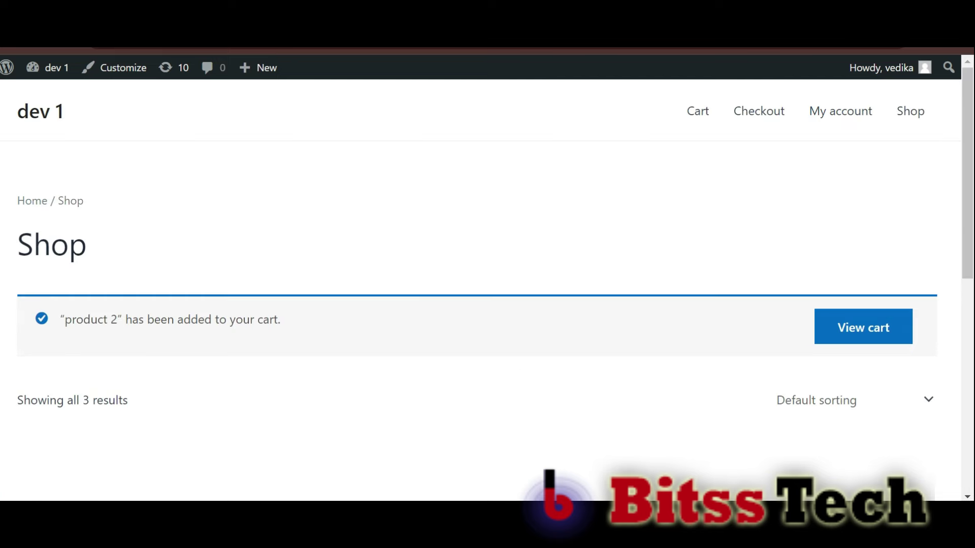
left_click(863, 327)
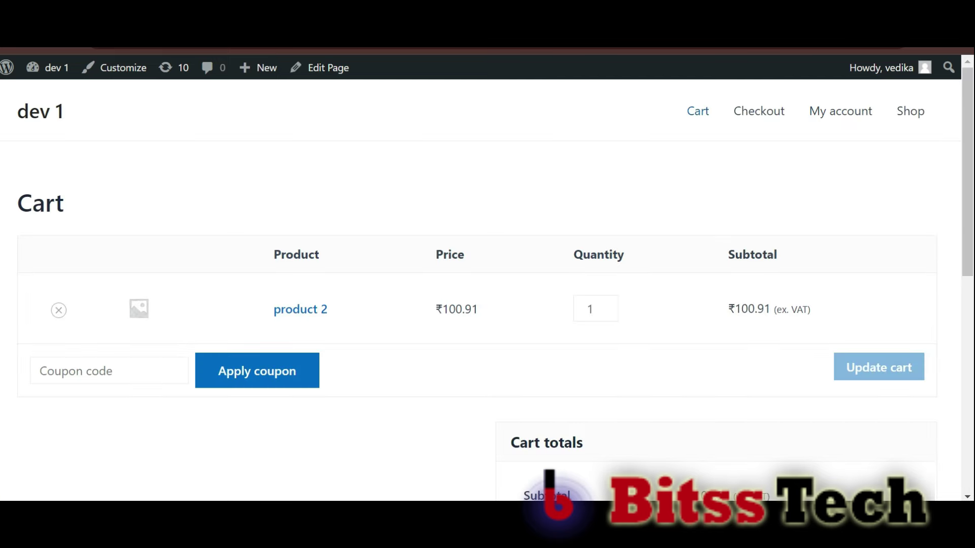
- Proceed to checkout and place the order with the prefilled billing details and cash on delivery
scroll(488, 284, "down", 7)
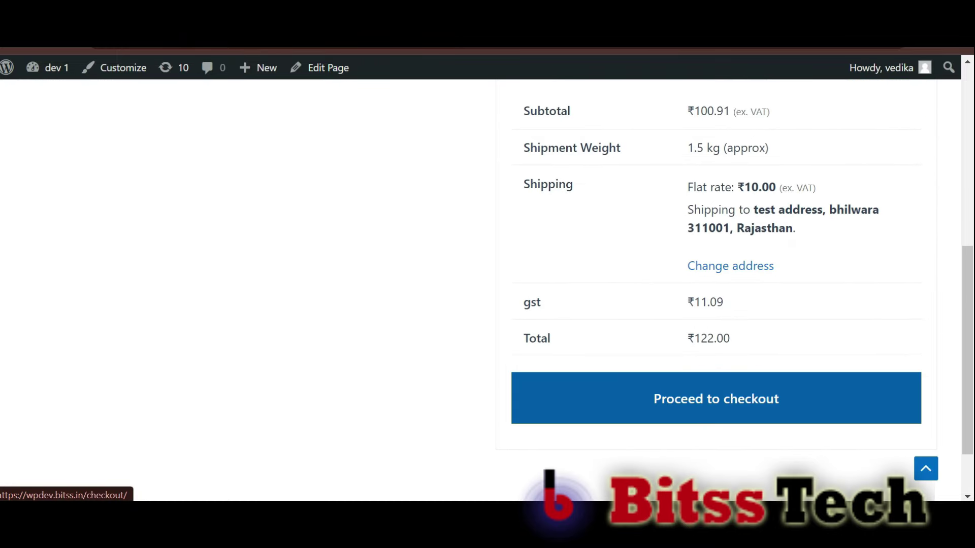
left_click(716, 399)
scroll(487, 284, "down", 8)
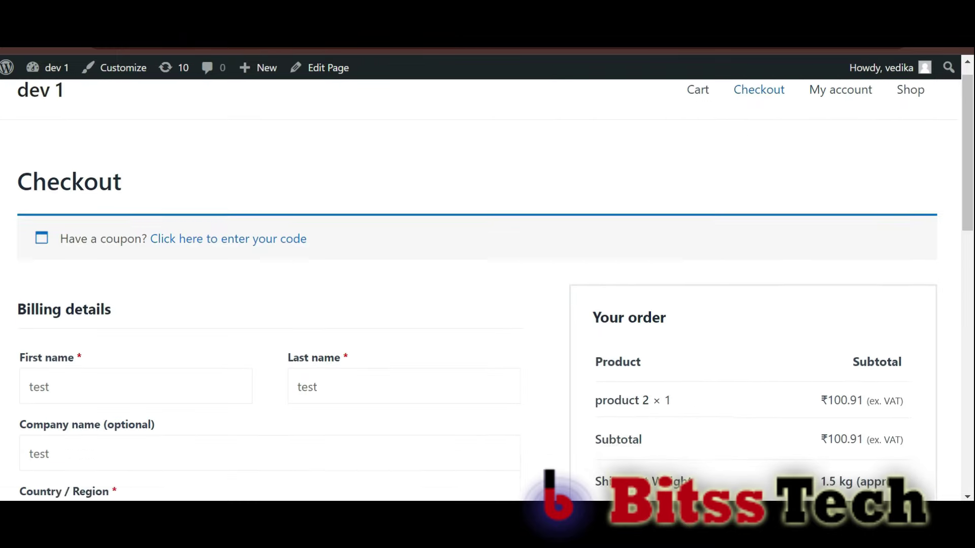
scroll(487, 284, "down", 3)
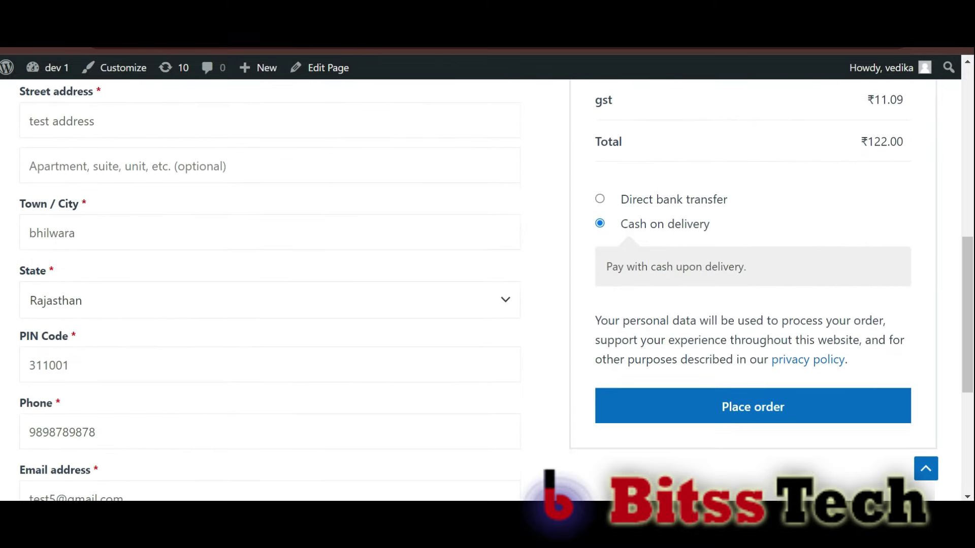
left_click(753, 389)
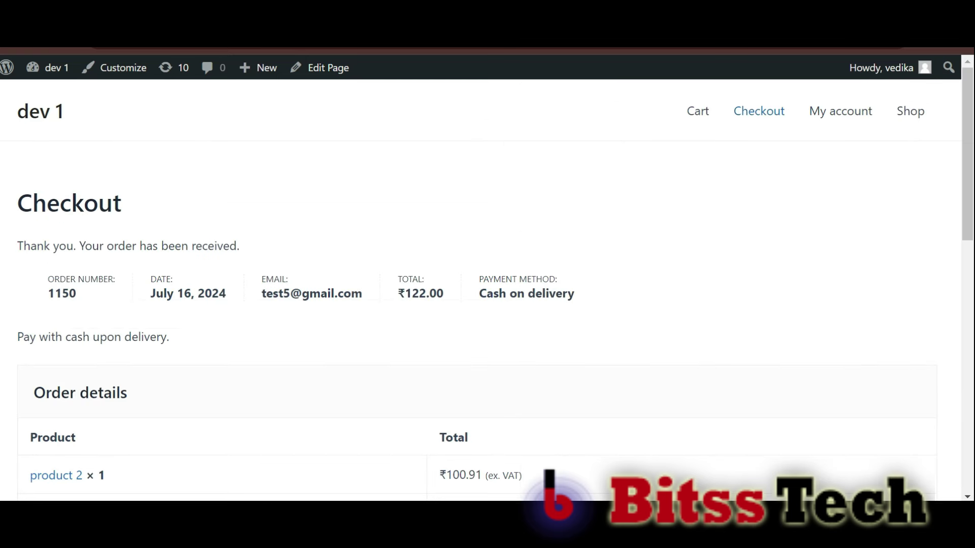
- Return to the WordPress dashboard and open the newest order from the WooCommerce orders list
mouse_move(49, 68)
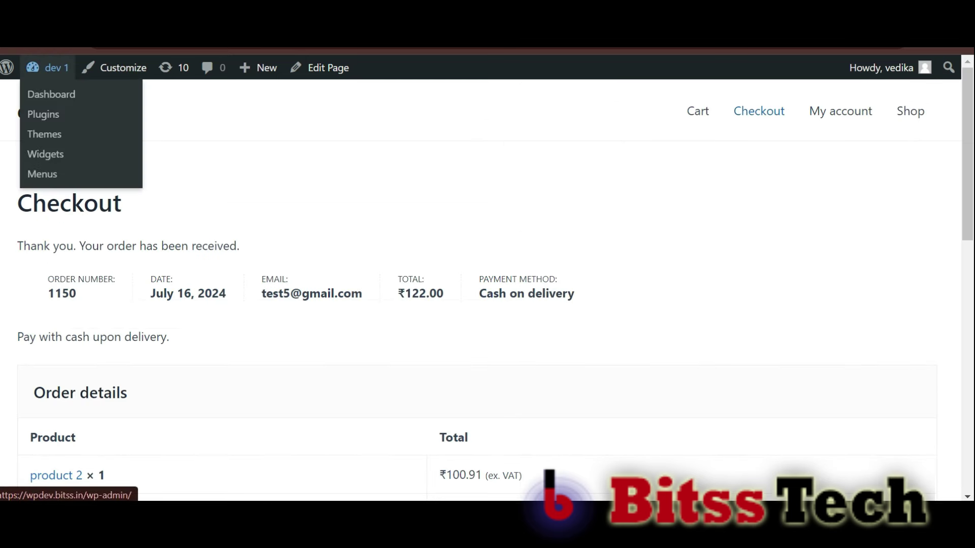
left_click(51, 94)
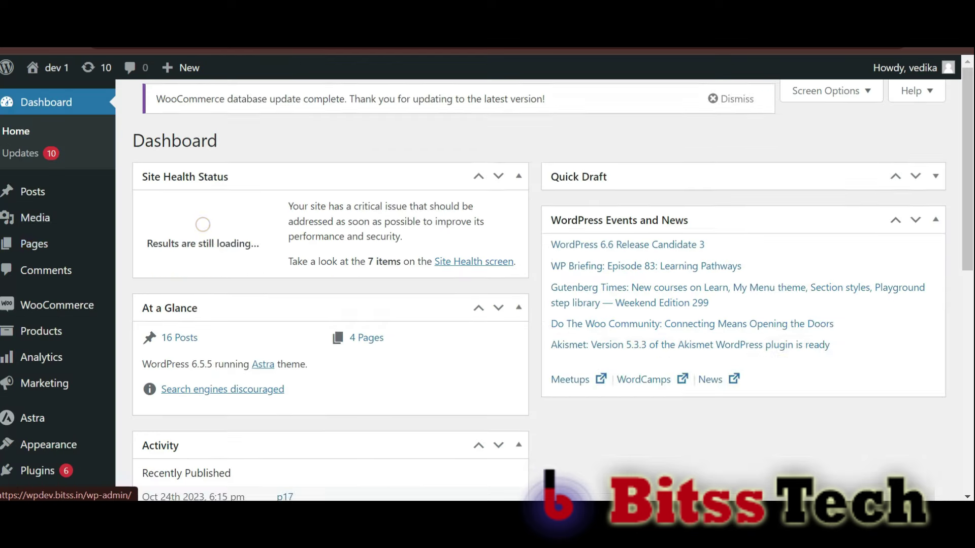
mouse_move(41, 332)
mouse_move(55, 305)
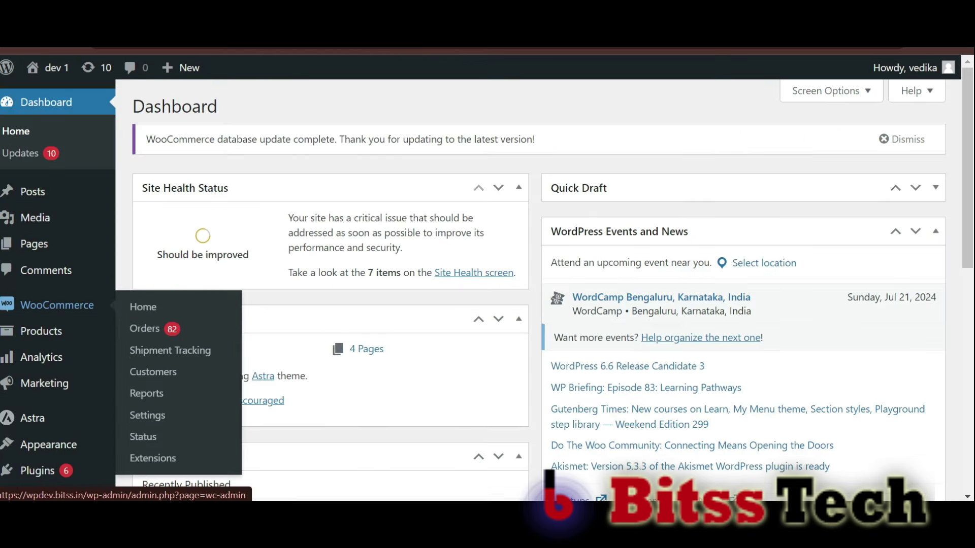
left_click(146, 329)
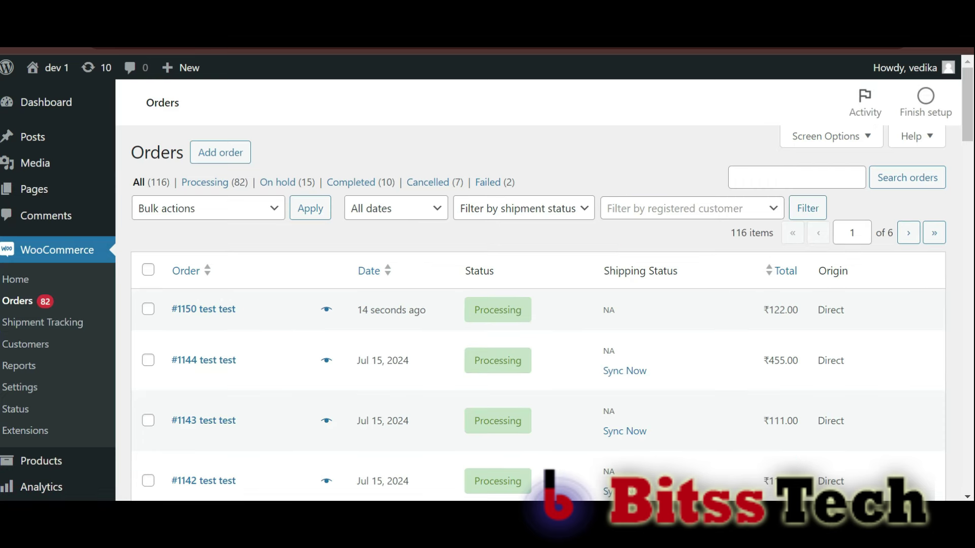
scroll(487, 284, "down", 5)
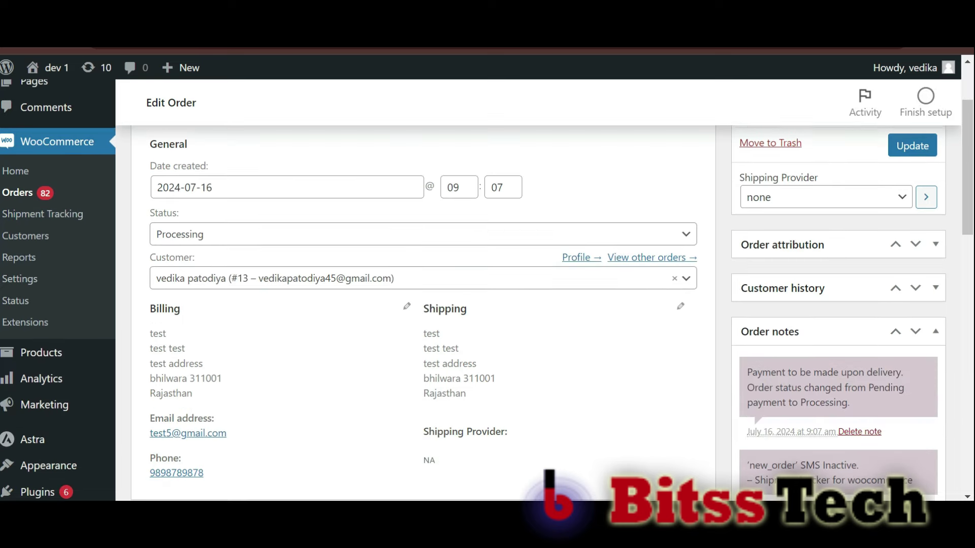
- Set the order's shipping provider to Shiprocket and update the order
scroll(488, 284, "up", 2)
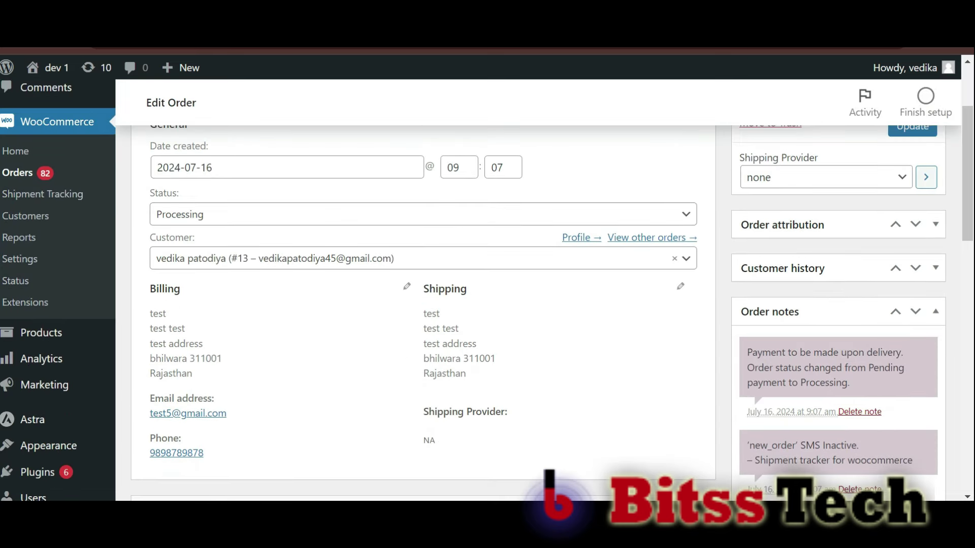
left_click(825, 177)
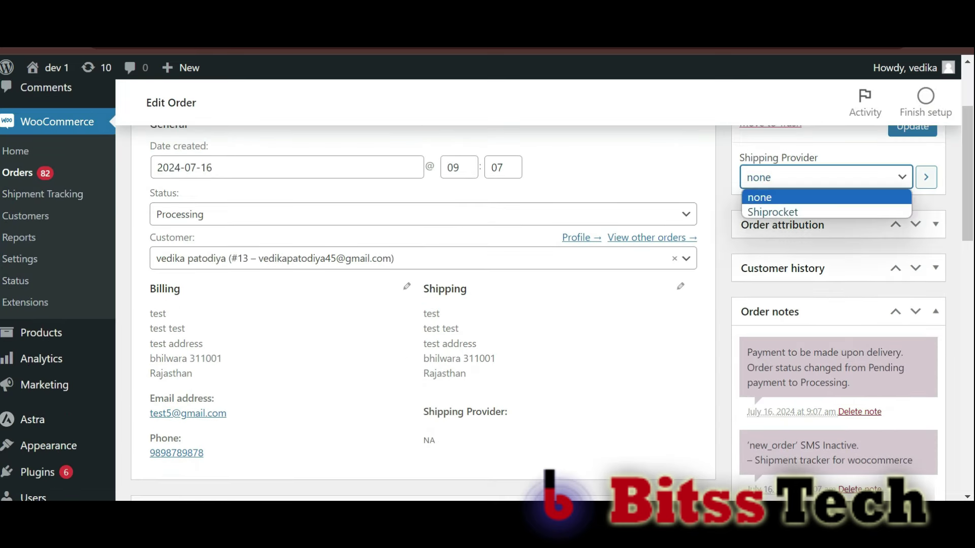
left_click(773, 212)
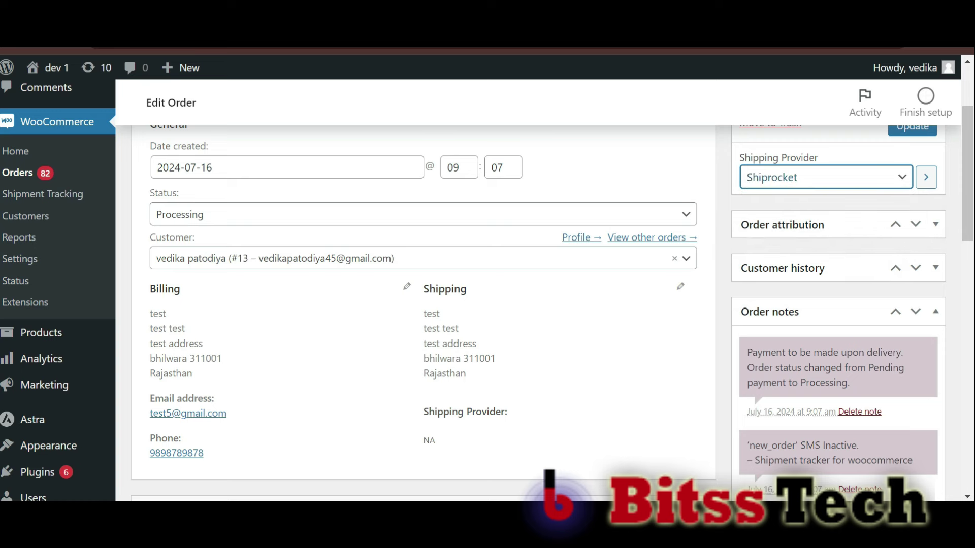
scroll(487, 289, "up", 1)
left_click(912, 160)
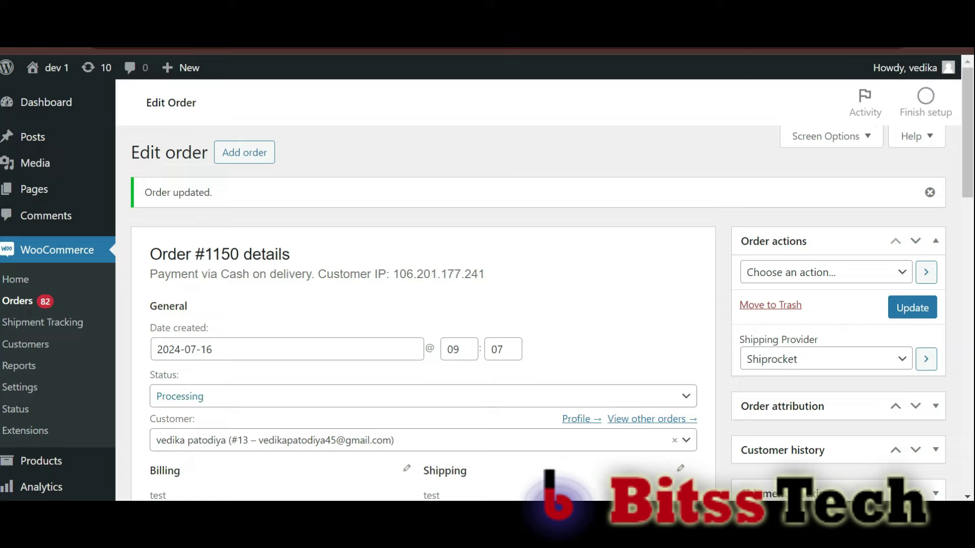
- Push the order to Shiprocket from its shipping details, then switch to Shiprocket and reload the New orders list
scroll(488, 290, "down", 2)
scroll(488, 289, "down", 3)
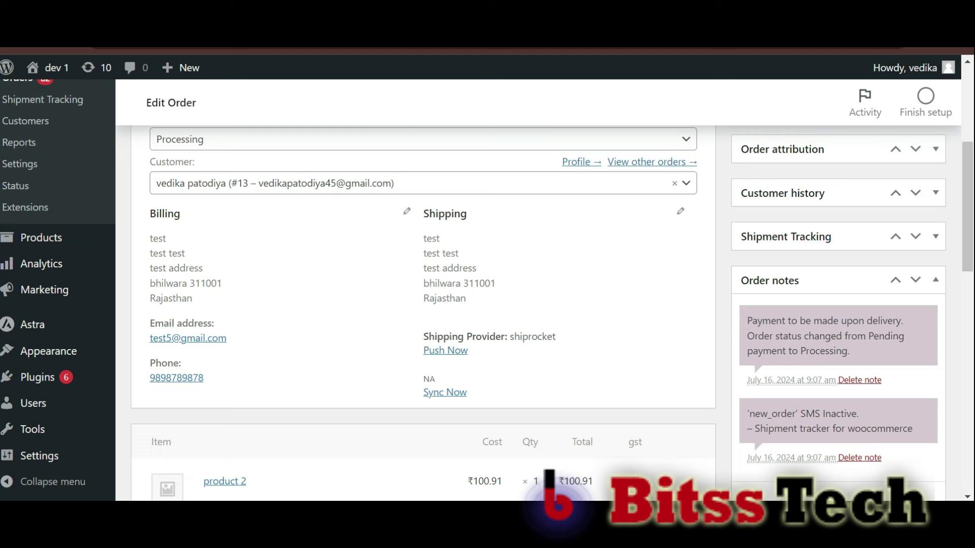
left_click(445, 351)
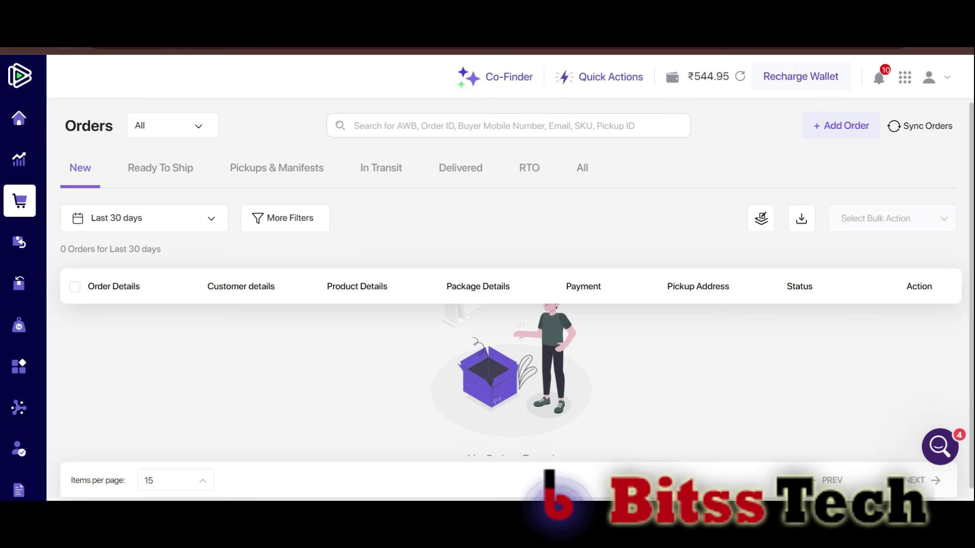
left_click(66, 39)
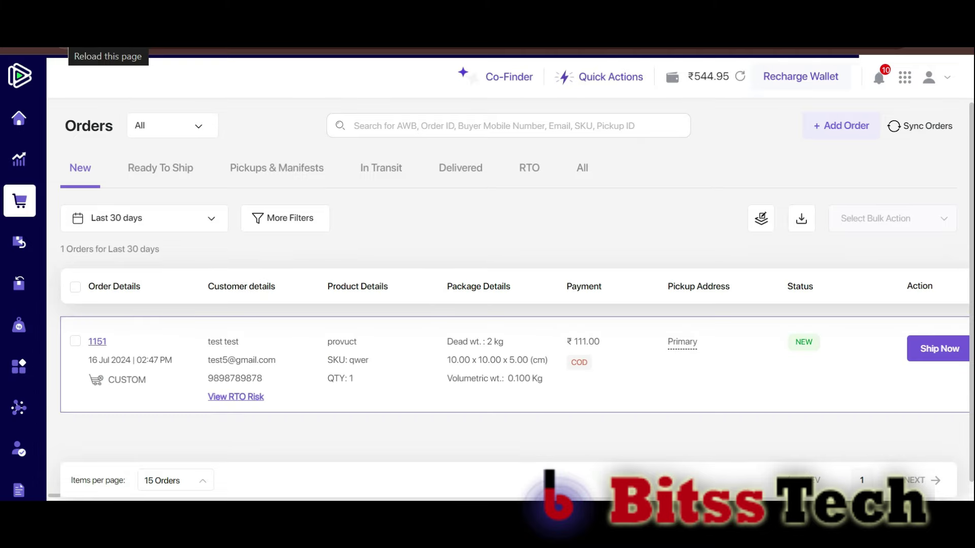
scroll(508, 355, "down", 1)
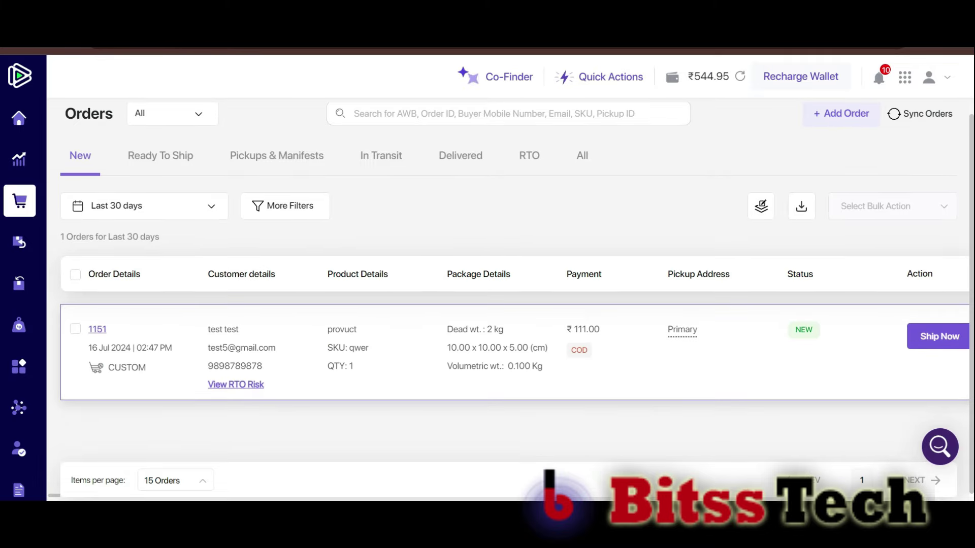
- Open the ordered product "provuct" from the order's item list and bring up its shipping data
mouse_move(20, 283)
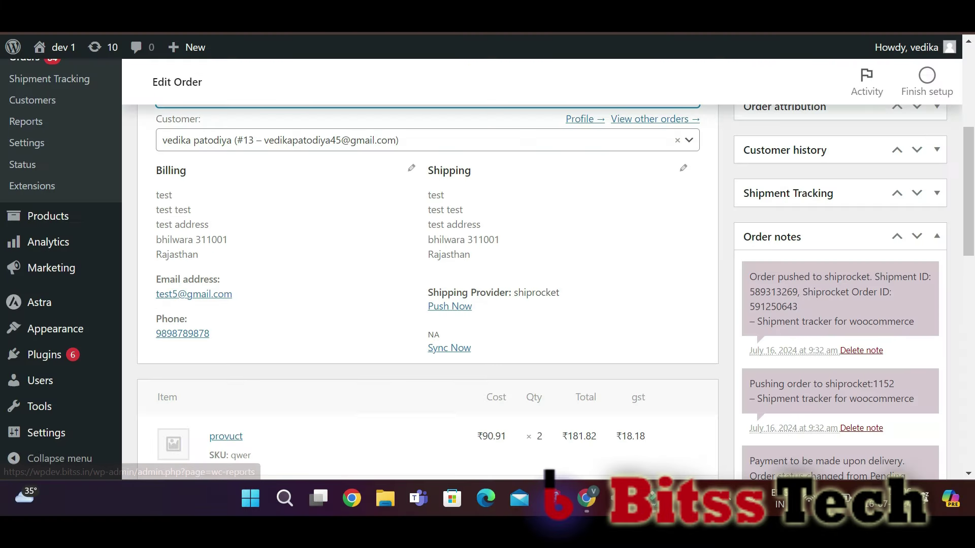
scroll(556, 292, "down", 2)
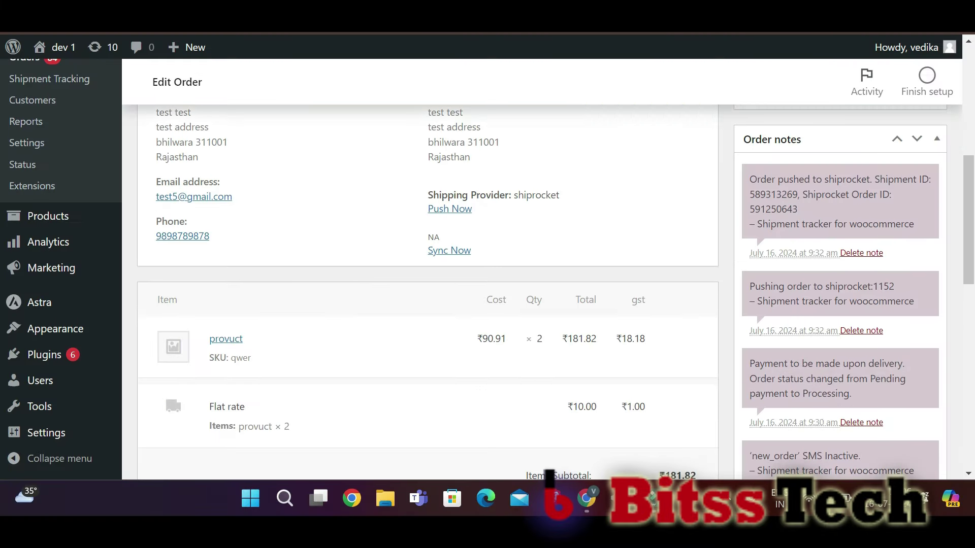
scroll(556, 292, "down", 2)
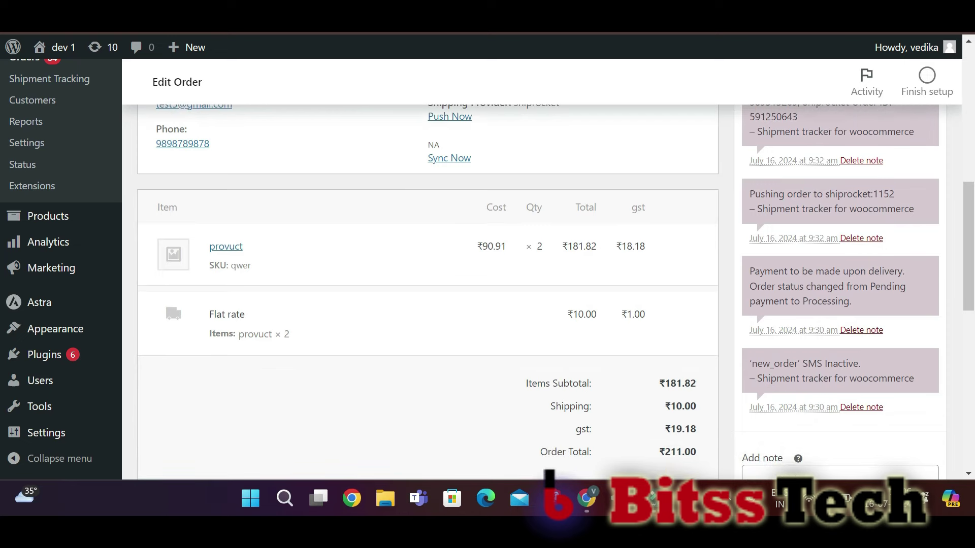
left_click(226, 247)
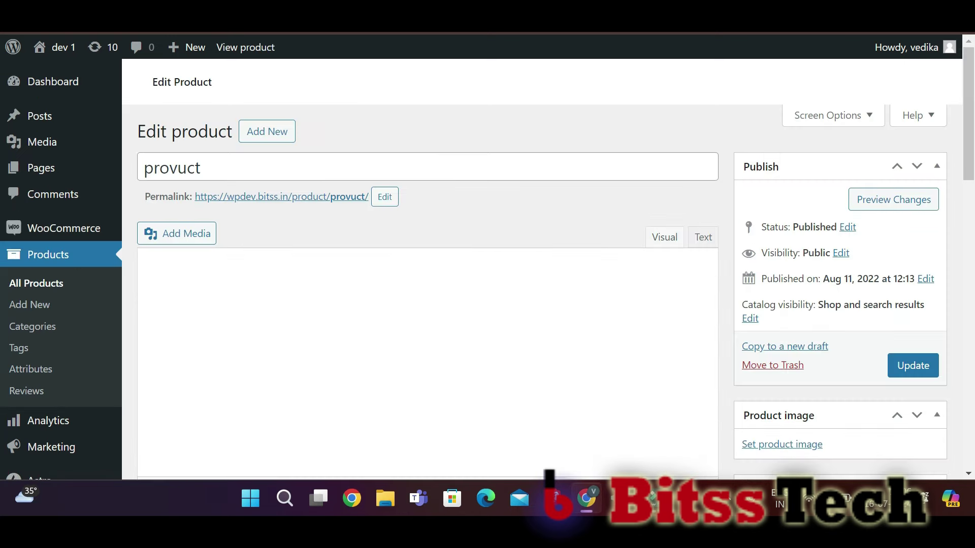
scroll(426, 292, "down", 7)
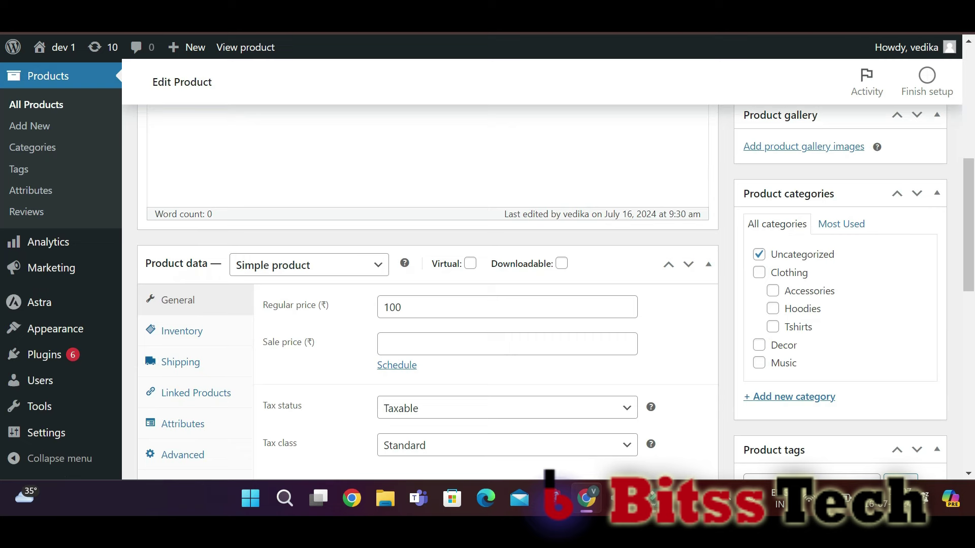
left_click(180, 362)
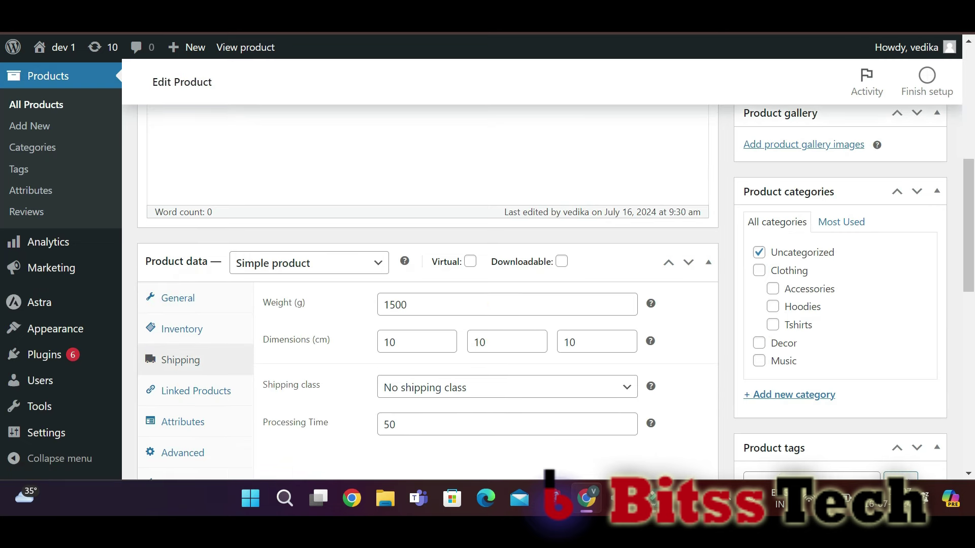
- Set the product's weight to 3000 g
scroll(427, 292, "down", 1)
left_click(408, 276)
key("BackSpace")
key("BackSpace")
key("BackSpace")
key("BackSpace")
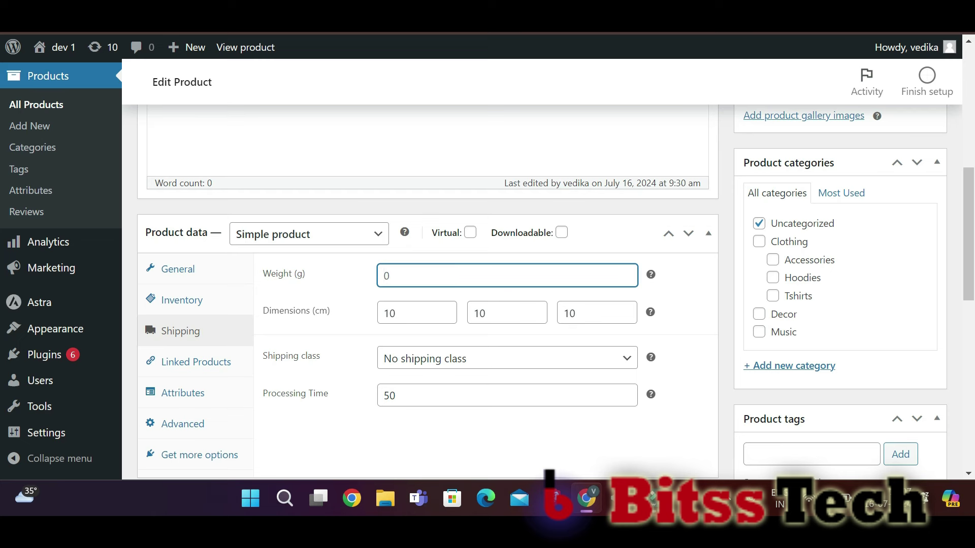
type("3000")
- Set the product's middle dimension to 30 cm and update the product
left_click(485, 313)
key("BackSpace")
key("BackSpace")
type("3")
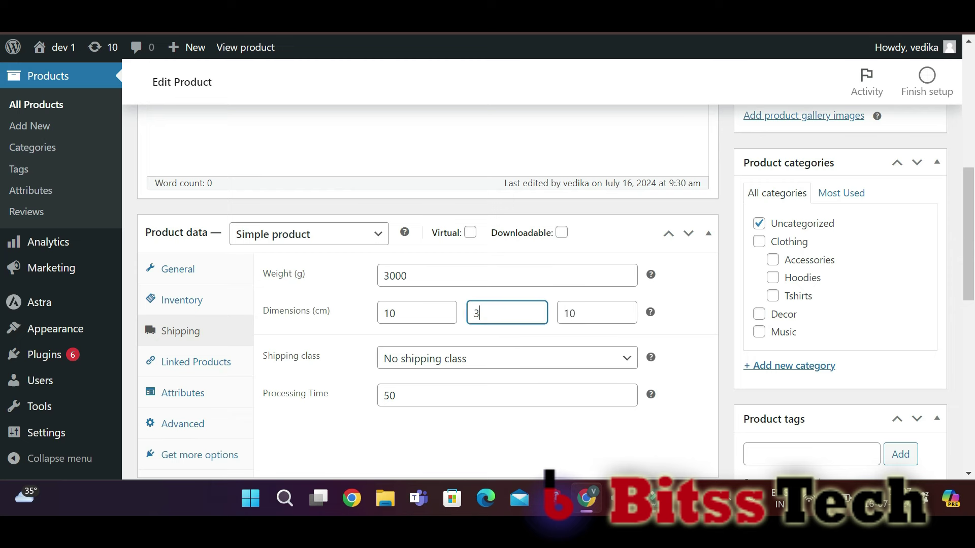
type("0")
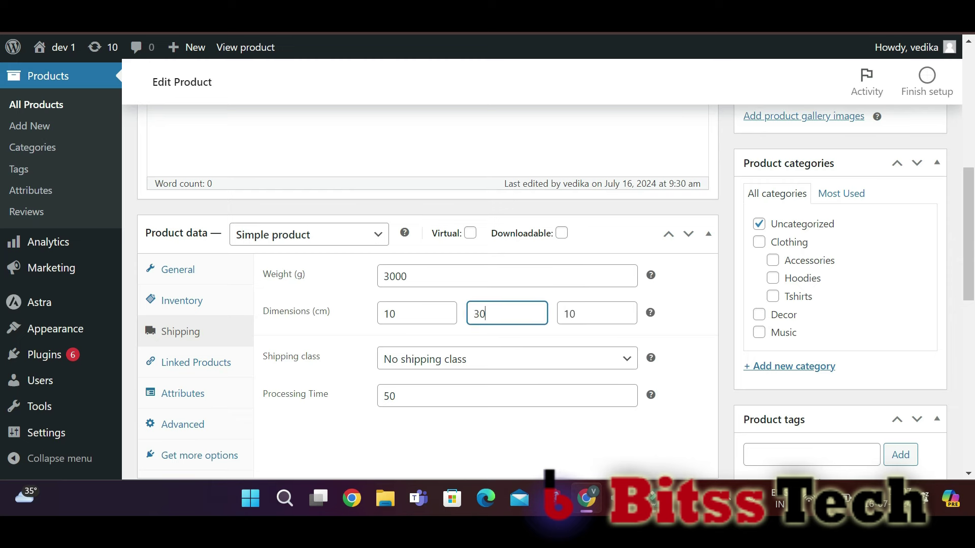
scroll(428, 292, "up", 5)
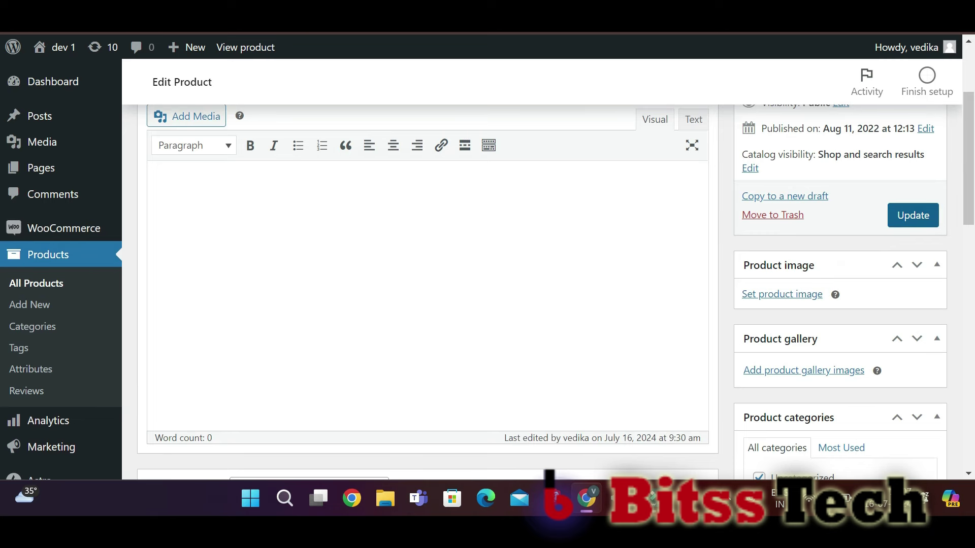
key("Return")
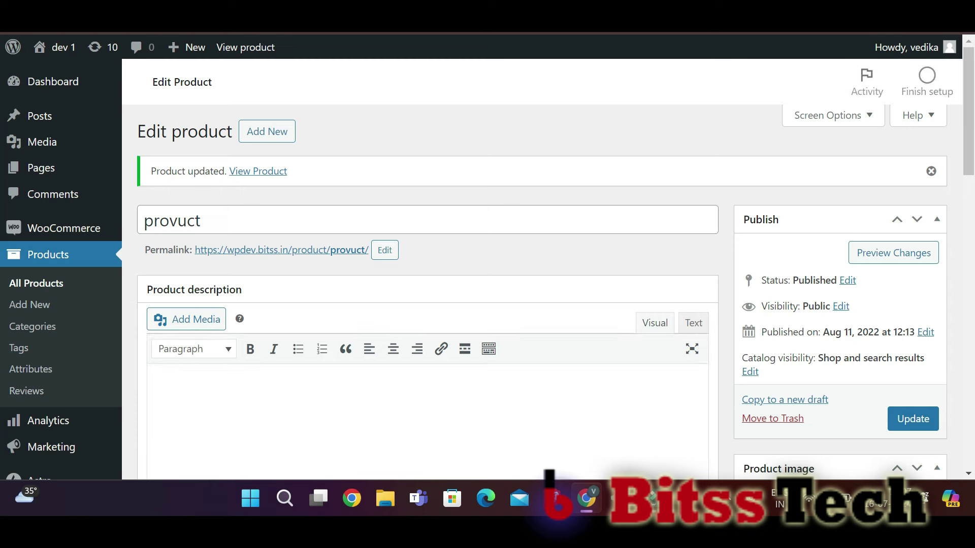
- Open the product's store page from its permalink, add one to the cart and view the cart
key("Tab")
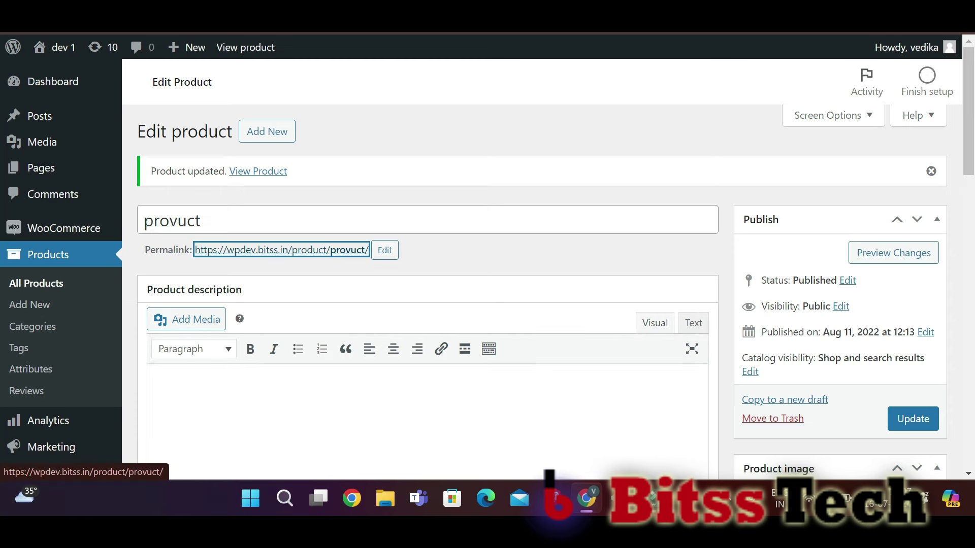
key("Return")
key("Tab")
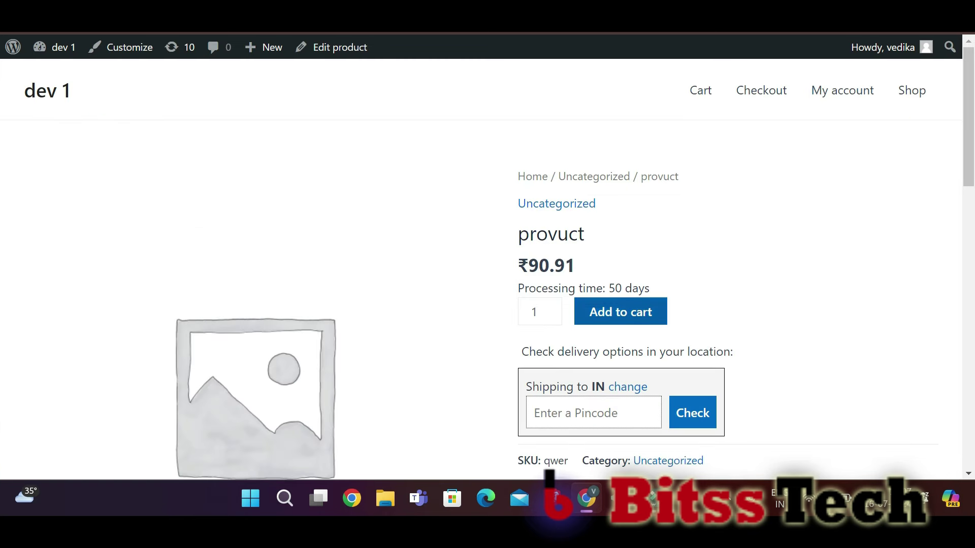
key("Return")
key("Tab")
key("Return")
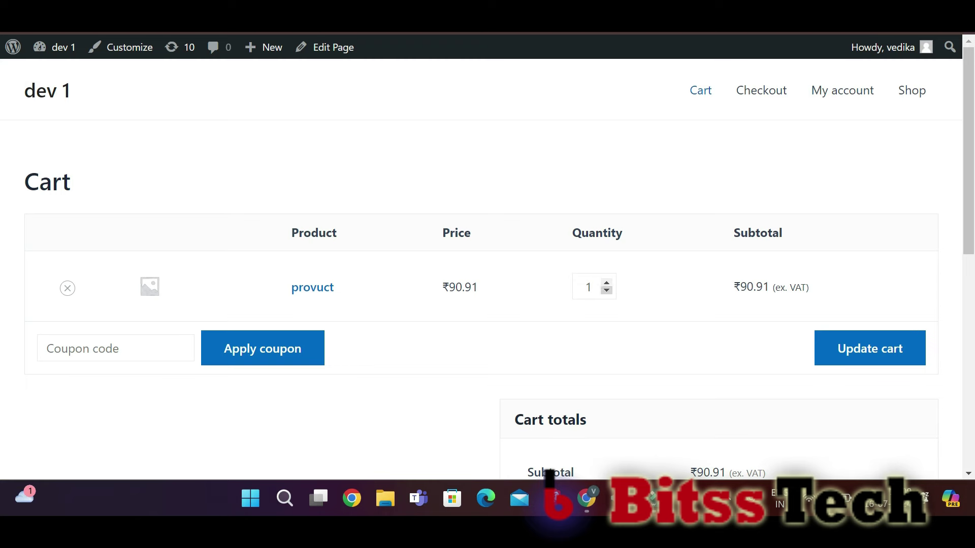
- Raise the quantity of provuct in the cart to 3 and update the cart
left_click(606, 282)
left_click(607, 282)
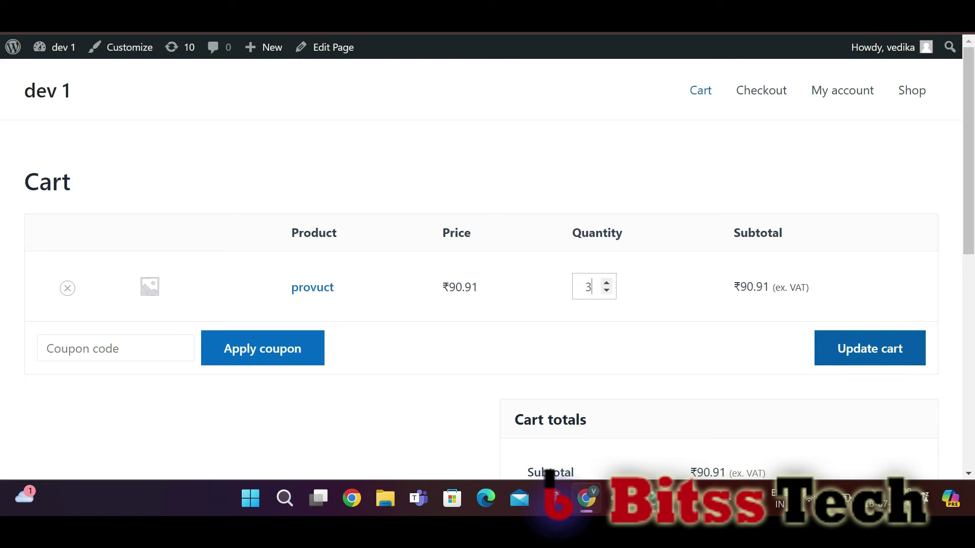
key("Return")
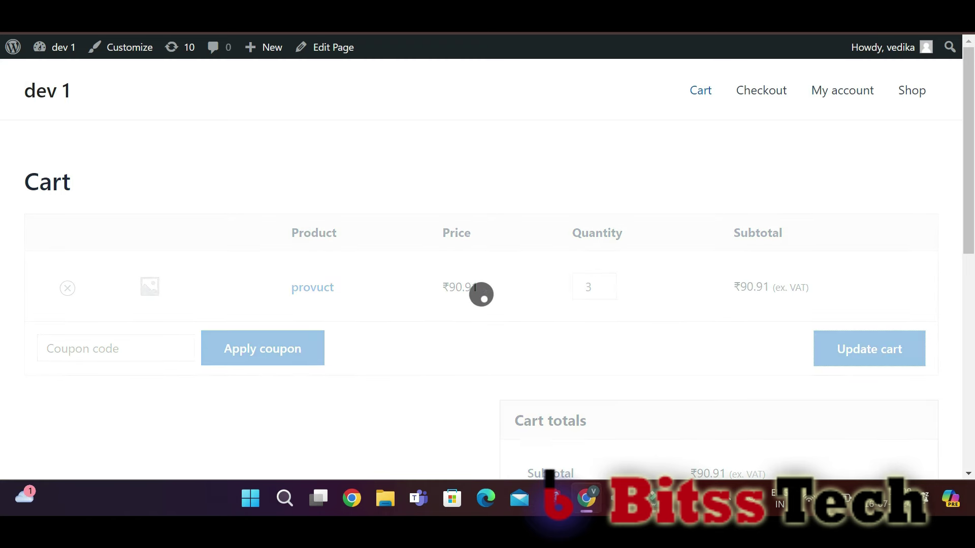
- Proceed to checkout and place the order with the prefilled billing details and cash on delivery
scroll(718, 425, "down", 5)
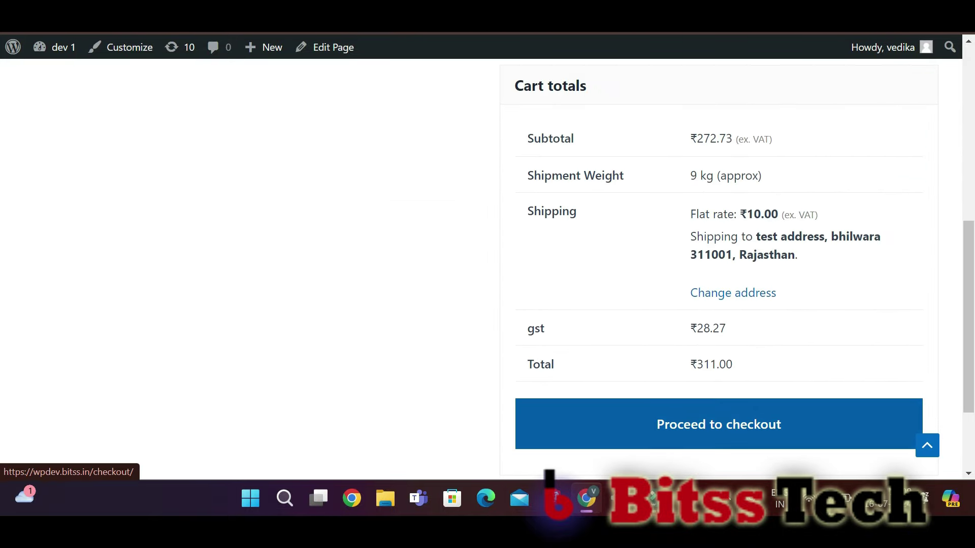
left_click(718, 425)
scroll(488, 269, "down", 4)
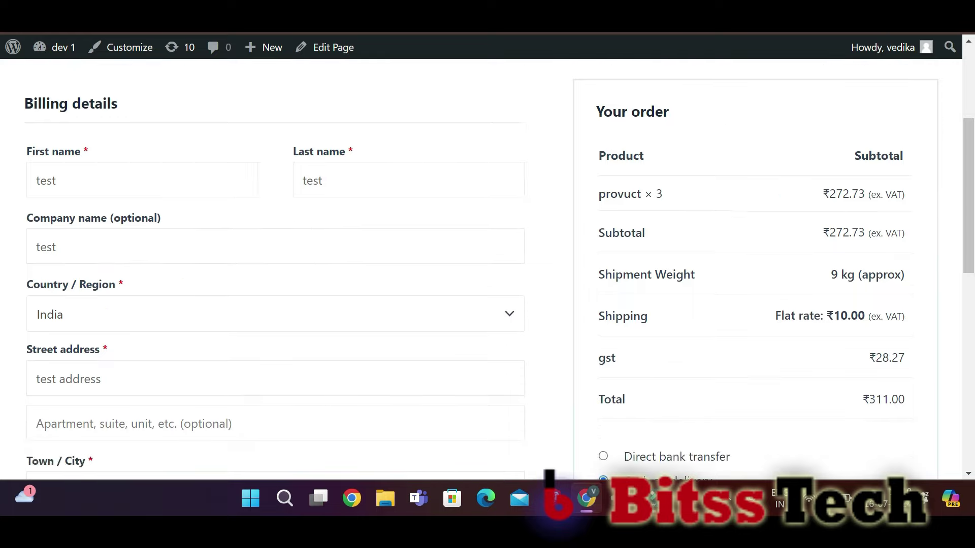
scroll(481, 232, "down", 5)
left_click(756, 389)
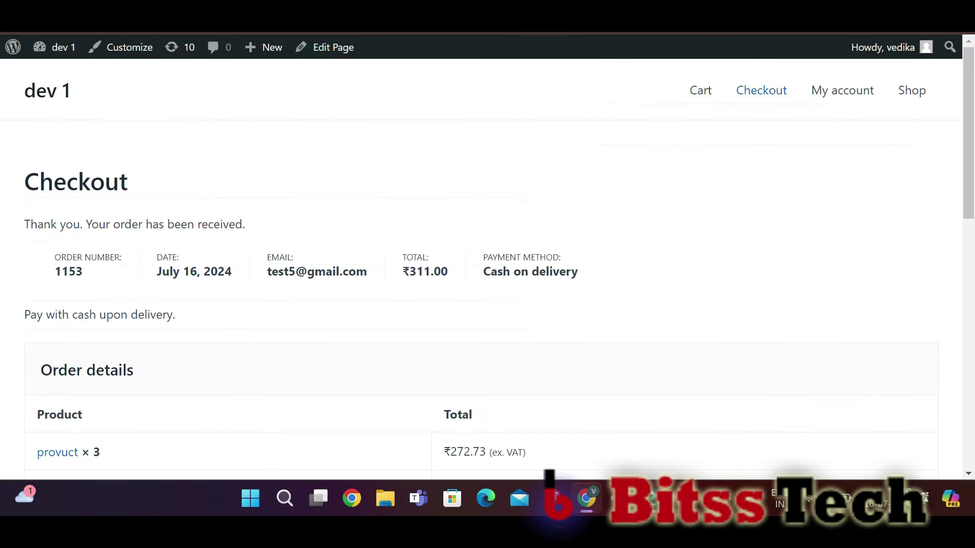
- Return to the WordPress dashboard and open the newest order from the WooCommerce orders list
left_click(63, 47)
mouse_move(46, 221)
mouse_move(63, 283)
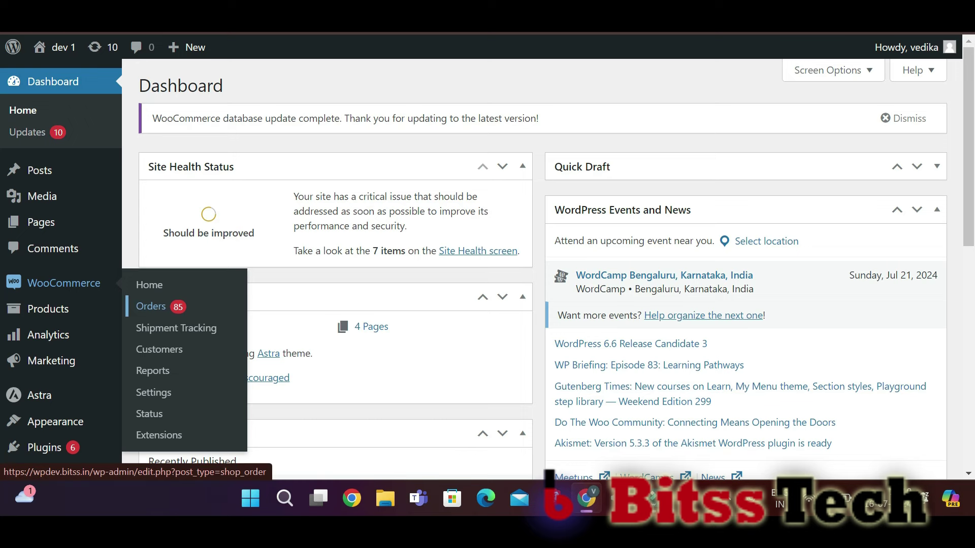
left_click(151, 306)
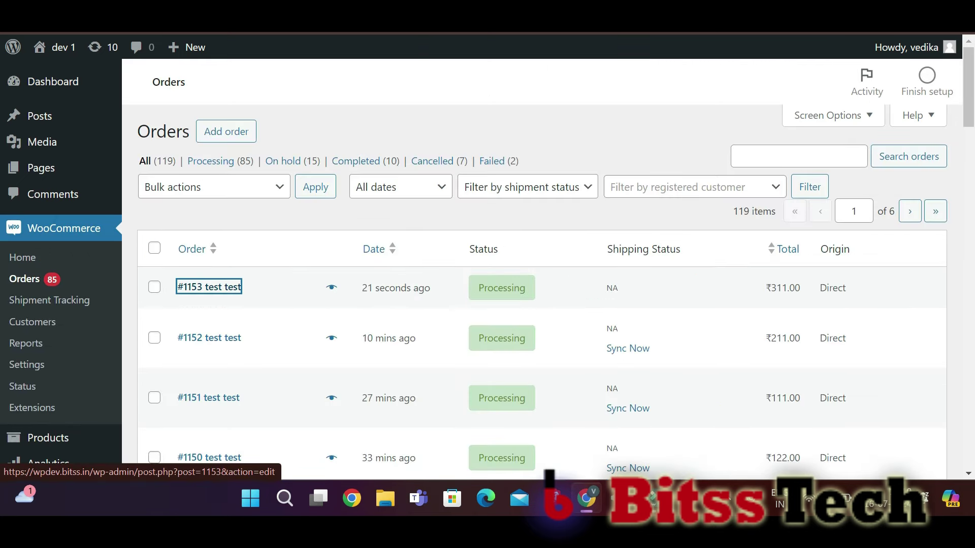
left_click(209, 287)
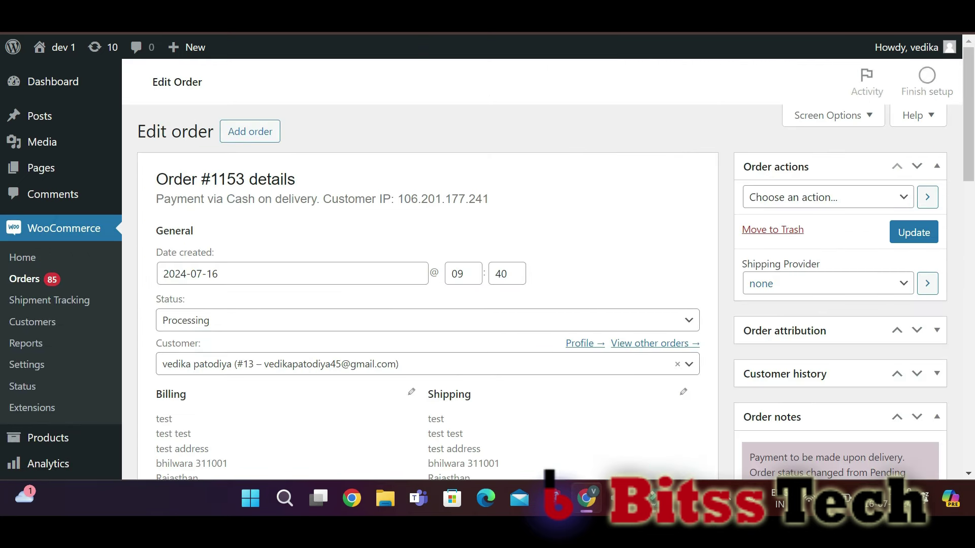
- Set the order's shipping provider to Shiprocket and update the order
left_click(827, 283)
left_click(775, 317)
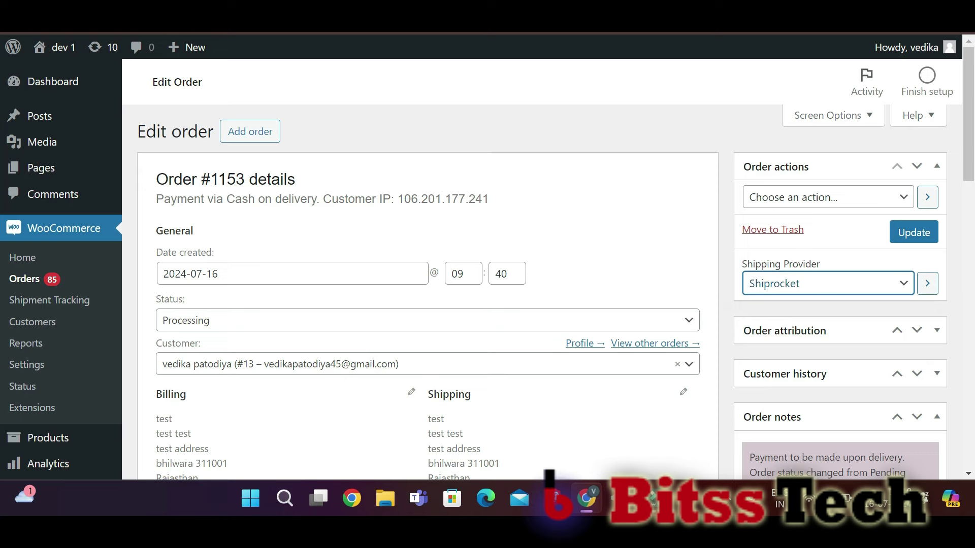
scroll(488, 264, "down", 3)
scroll(487, 264, "up", 2)
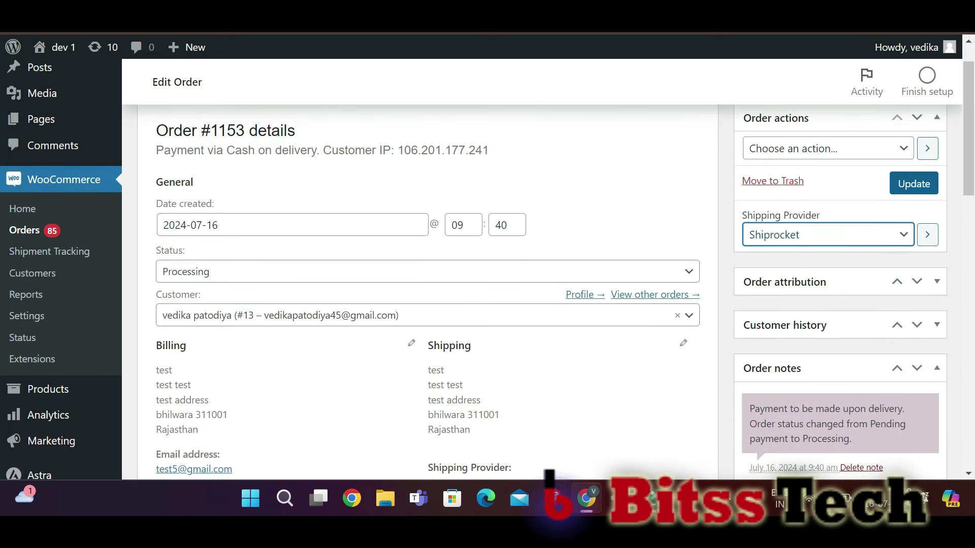
left_click(913, 184)
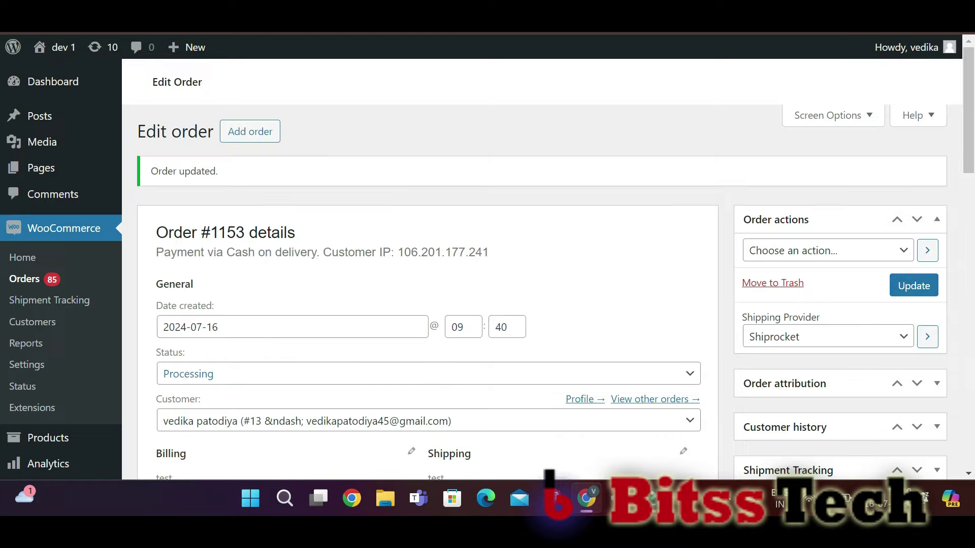
- Push the order to Shiprocket from its shipping details, then switch to Shiprocket and review the New orders list
scroll(487, 264, "down", 4)
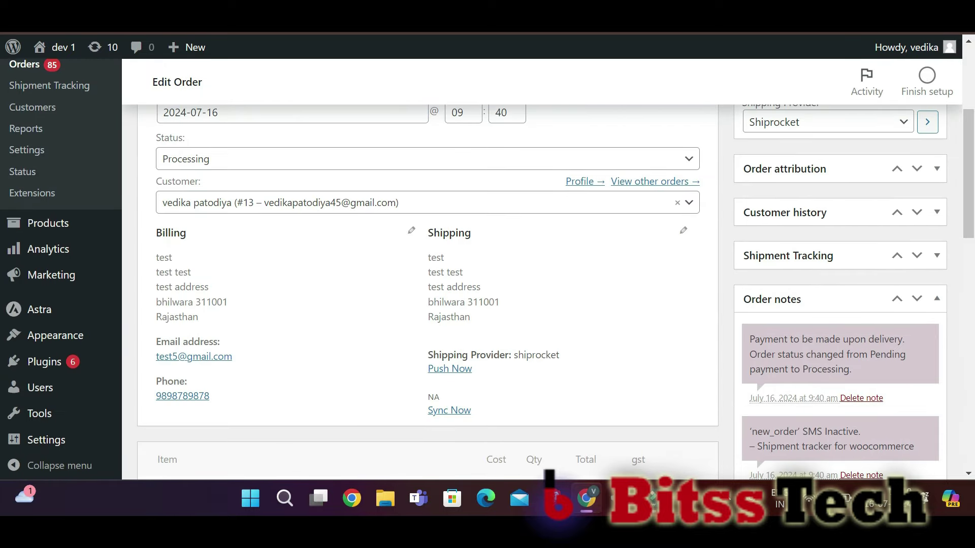
left_click(450, 369)
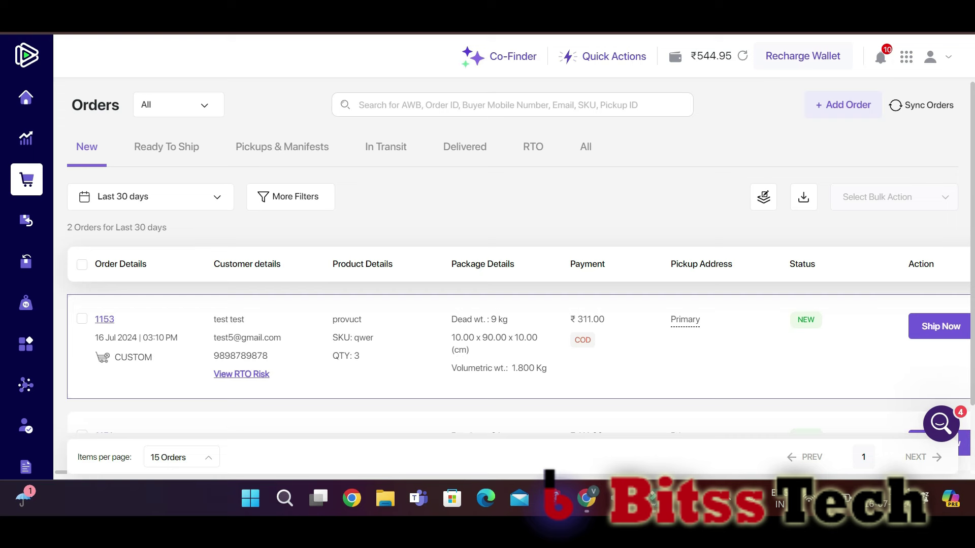
scroll(508, 274, "down", 2)
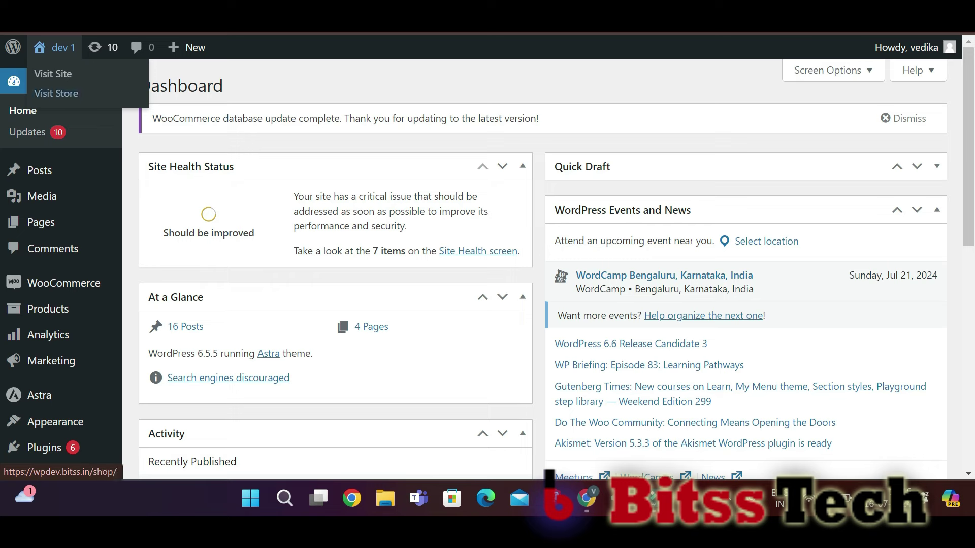
- Open WooCommerce's Shipment Tracking settings and enable "Push orders to shiprocket" in the Shiprocket options
scroll(508, 254, "down", 3)
mouse_move(64, 190)
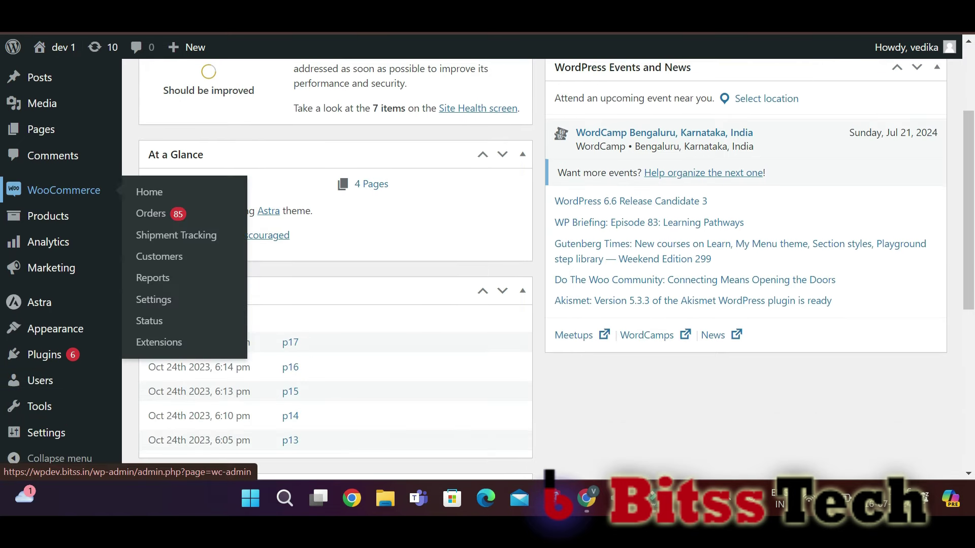
left_click(176, 236)
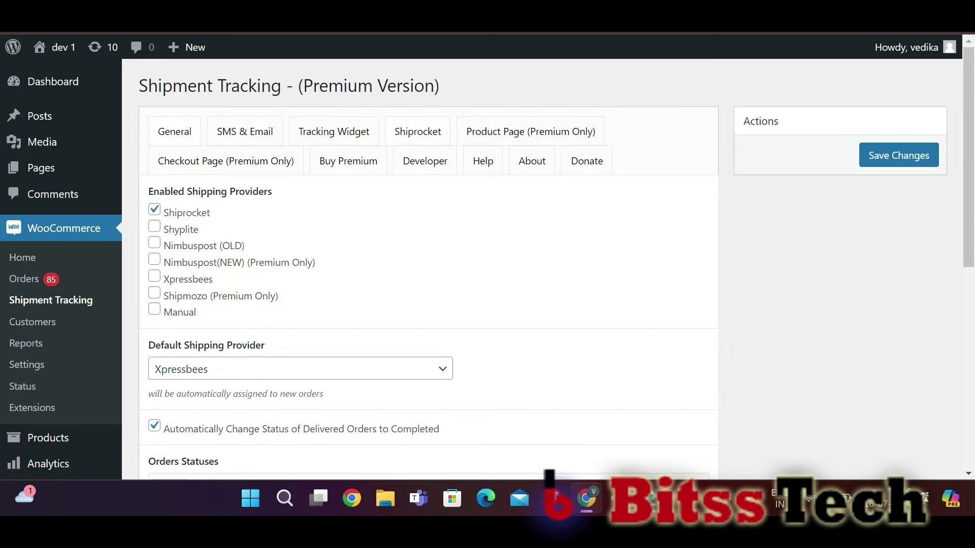
scroll(428, 269, "down", 5)
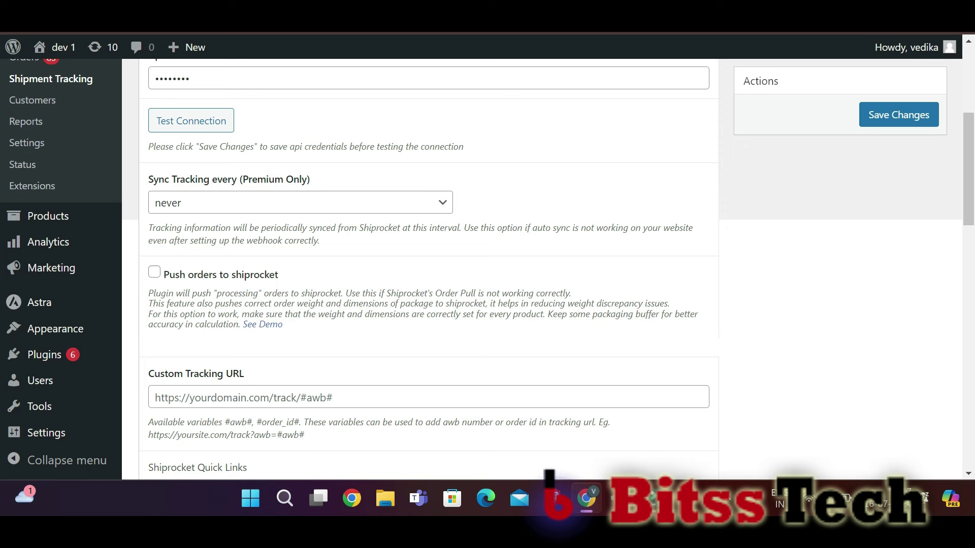
left_click(154, 272)
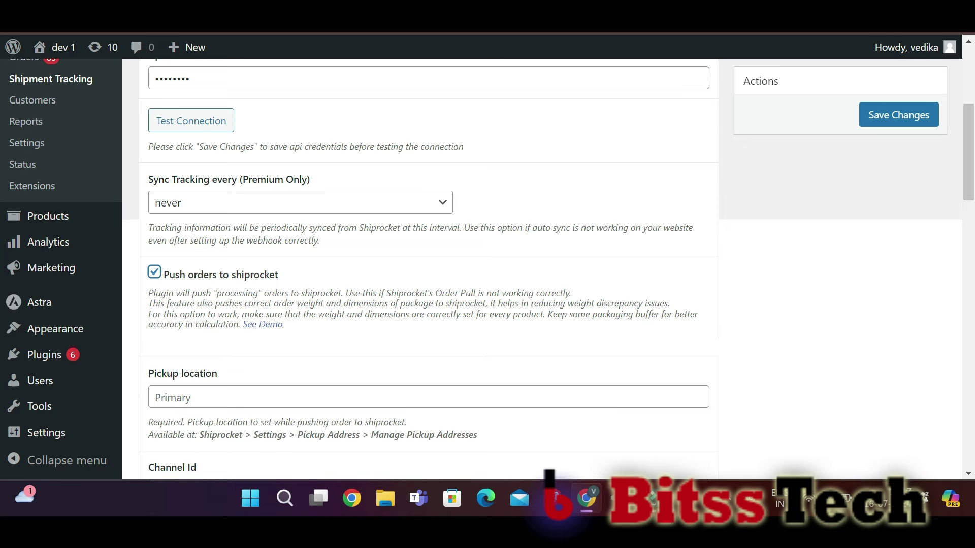
- Look up the primary pickup address nickname in Shiprocket's pickup address settings, and set the plugin's Pickup location to Primary
scroll(549, 269, "down", 2)
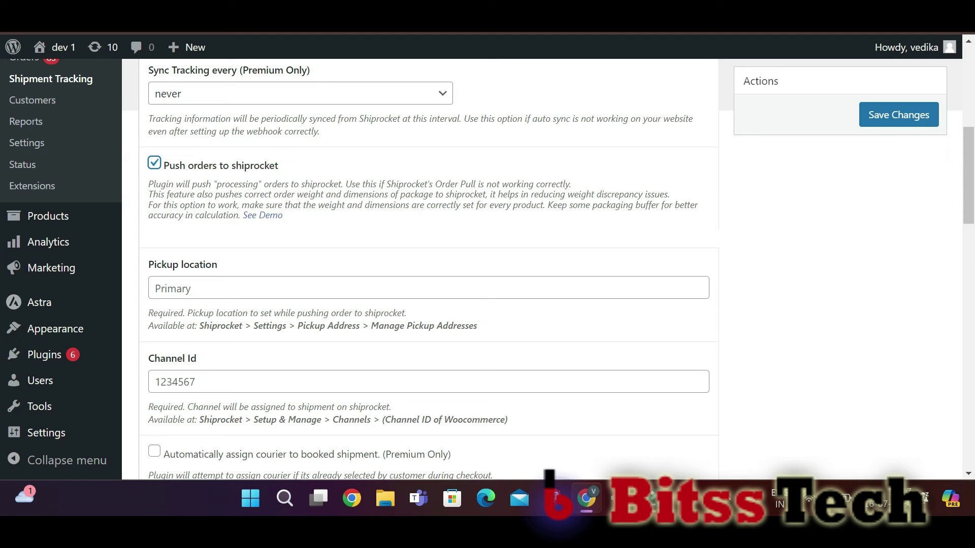
scroll(548, 269, "down", 1)
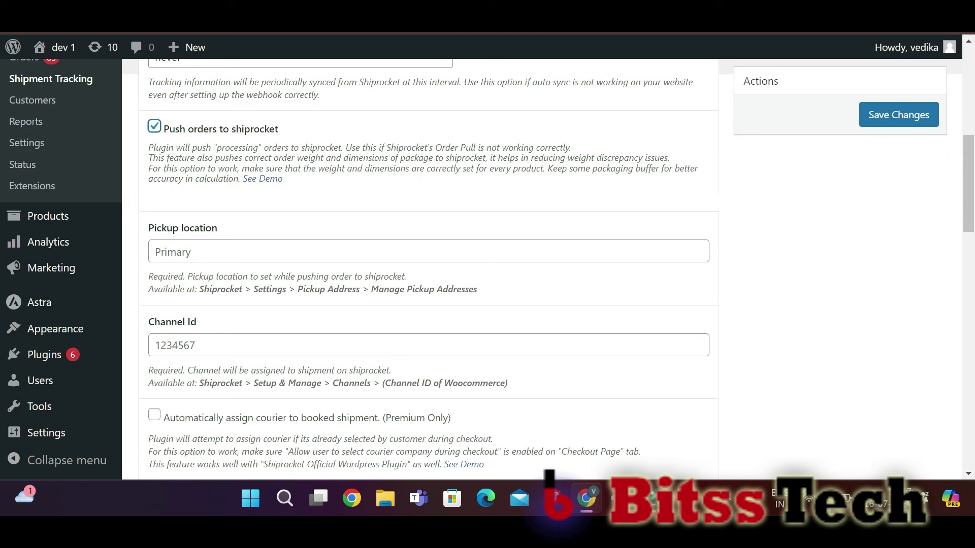
left_click(239, 252)
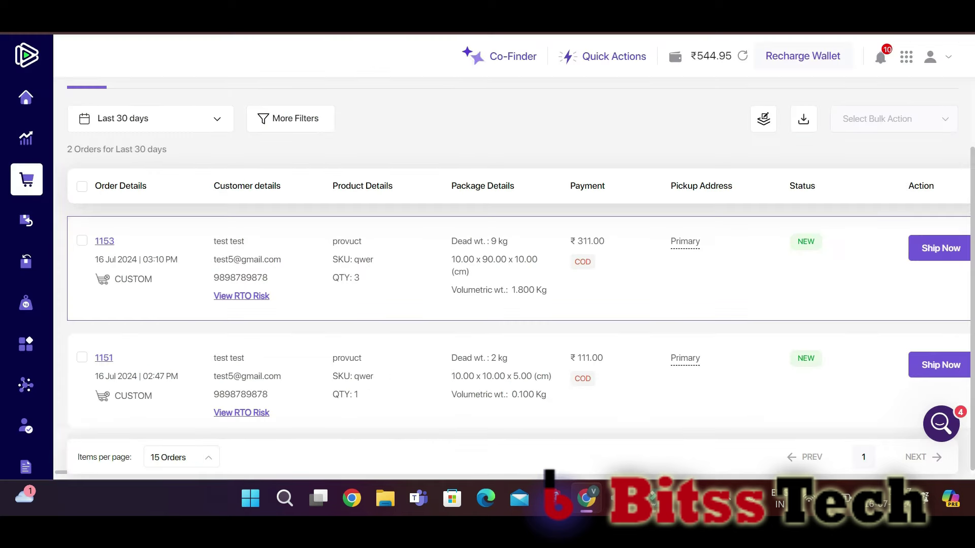
mouse_move(81, 220)
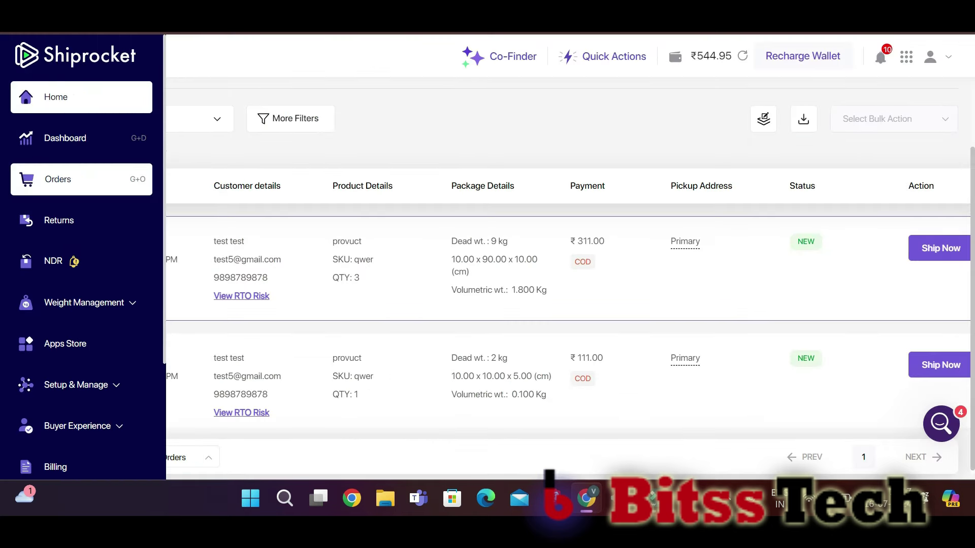
scroll(81, 269, "down", 3)
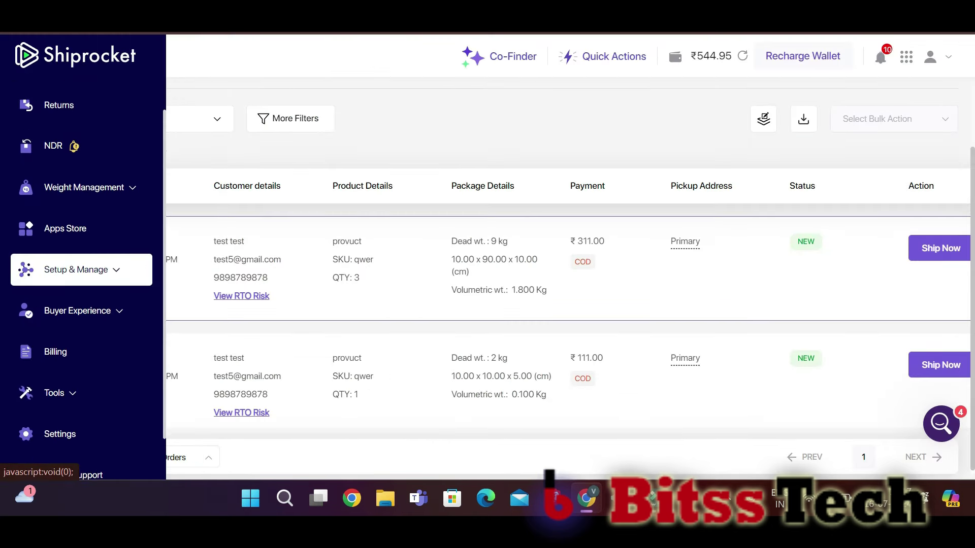
left_click(60, 392)
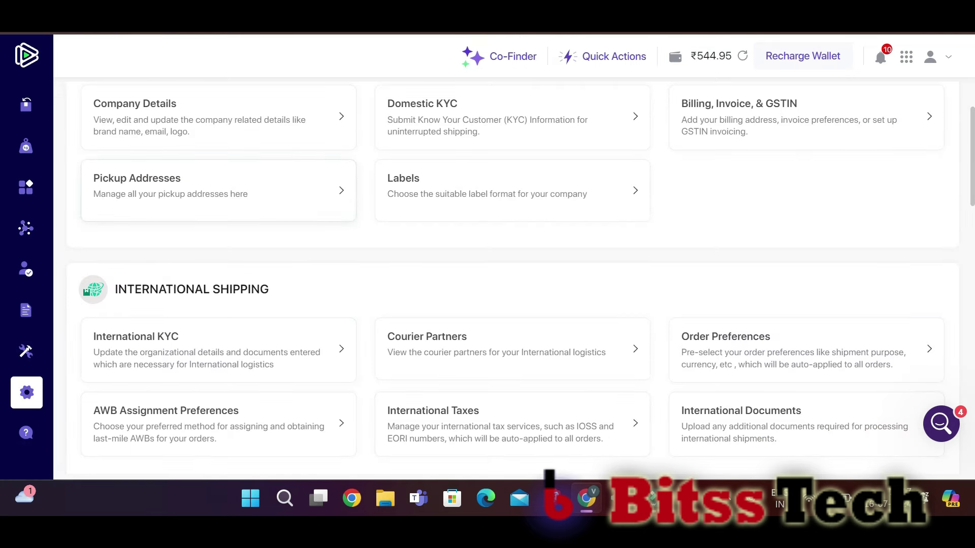
left_click(218, 190)
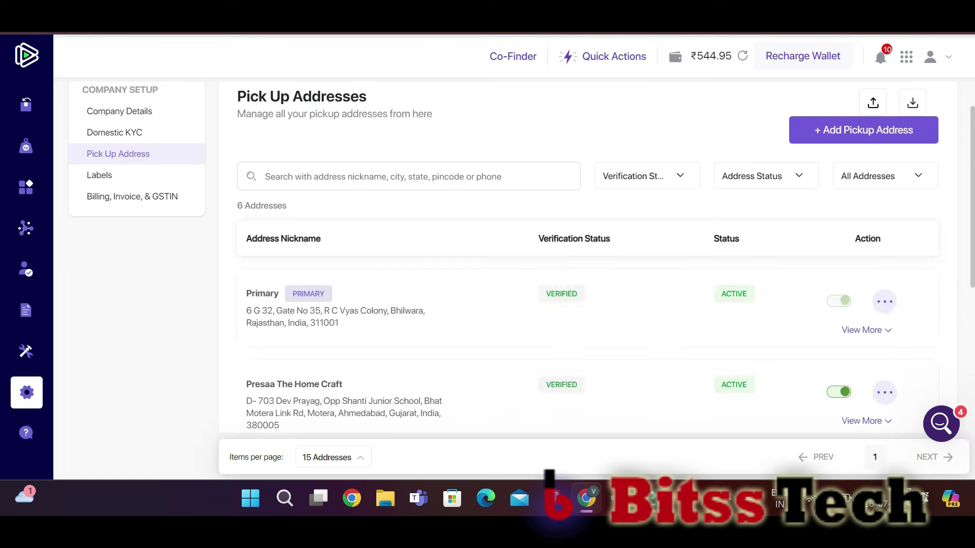
left_click_drag(247, 293, 280, 293)
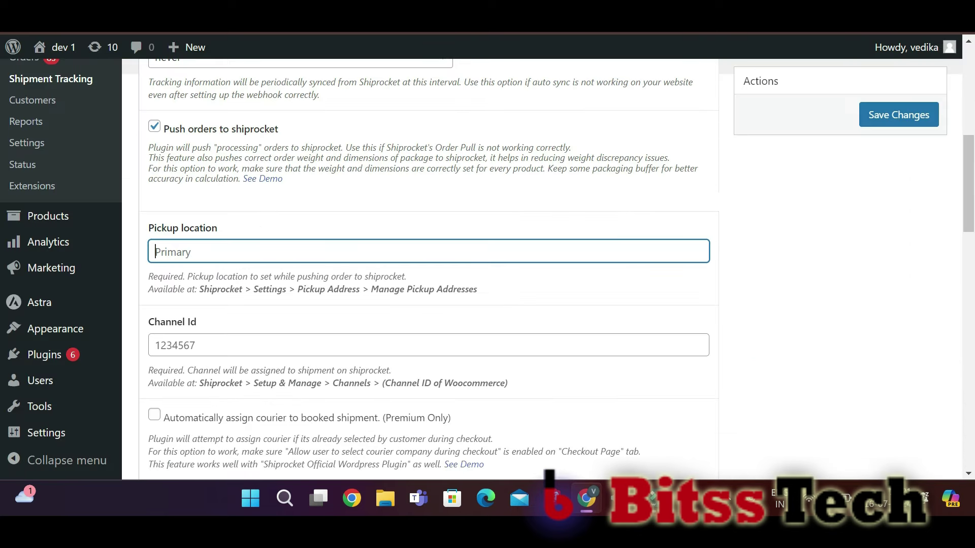
type("Primary")
key("Tab")
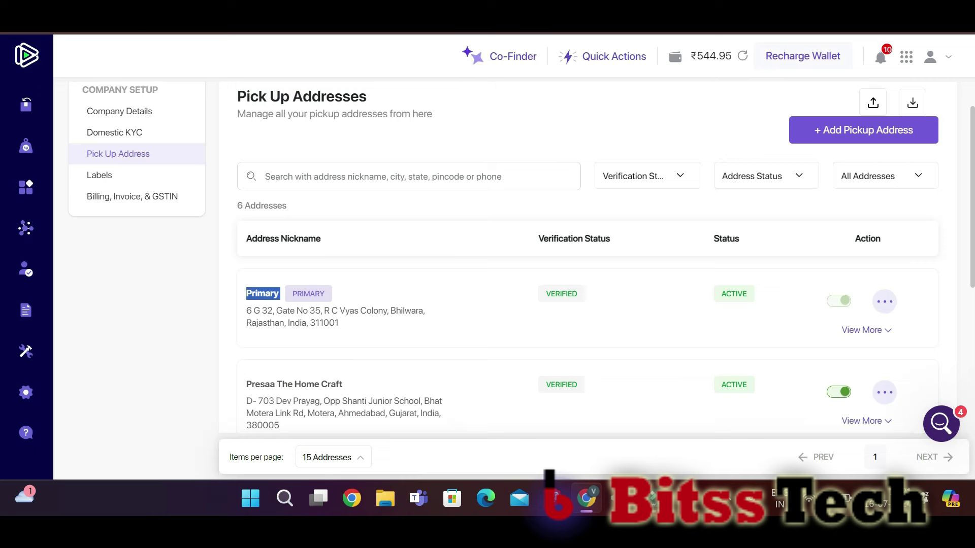
- Find the CUSTOM channel's ID among Shiprocket's sales channels and enter 34255 as the plugin's Channel Id
mouse_move(30, 188)
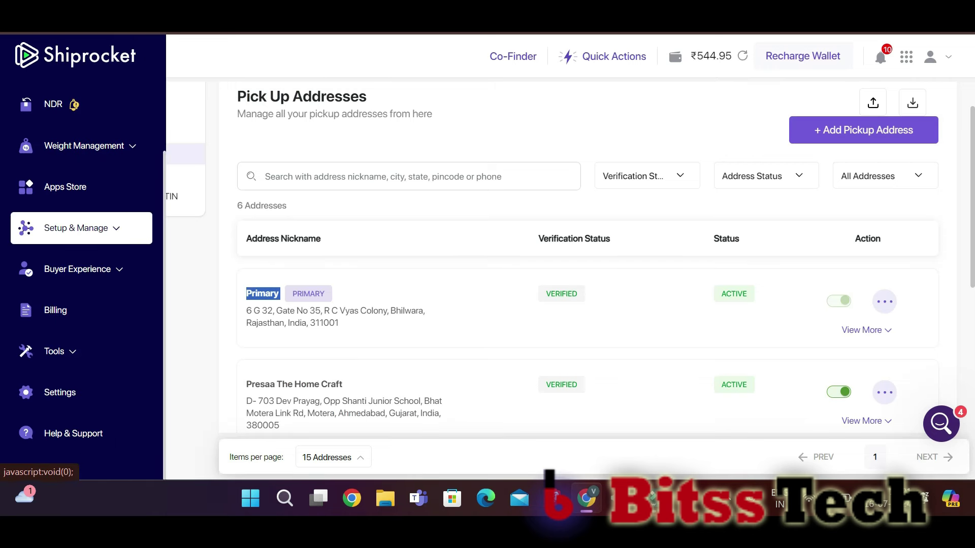
left_click(76, 228)
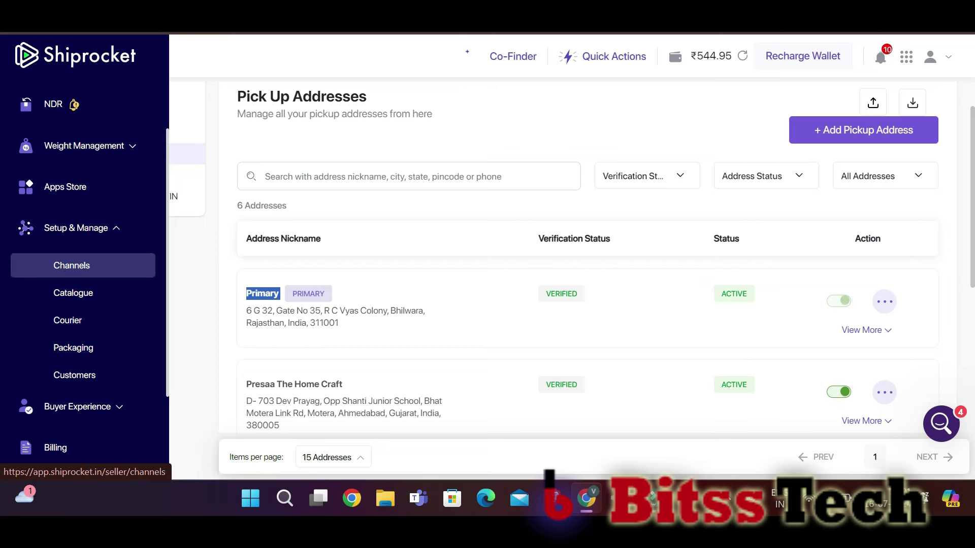
left_click(72, 266)
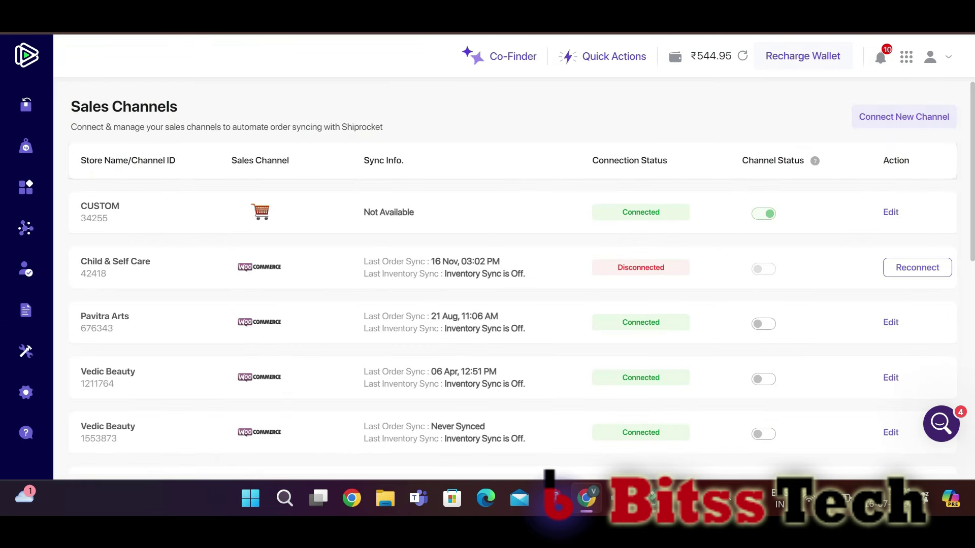
left_click_drag(87, 218, 108, 218)
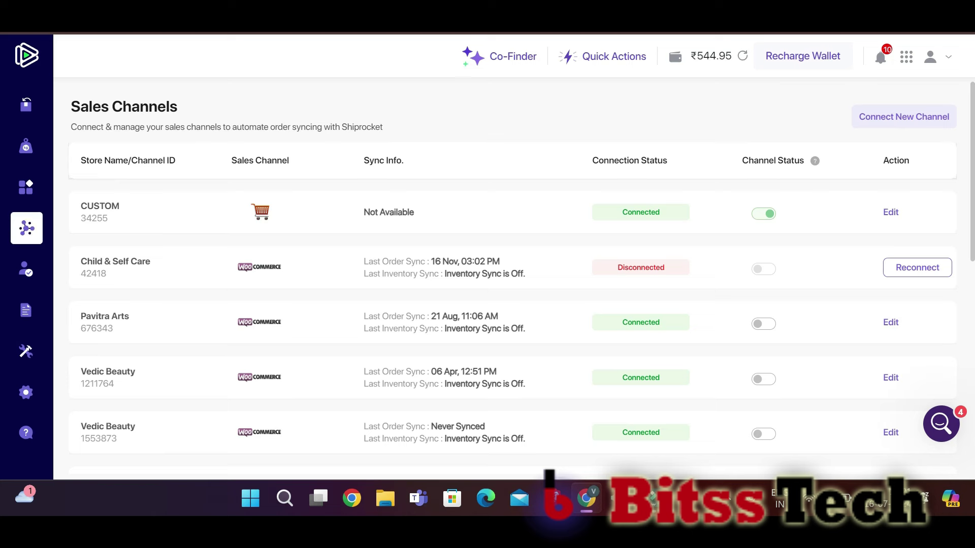
double_click(94, 218)
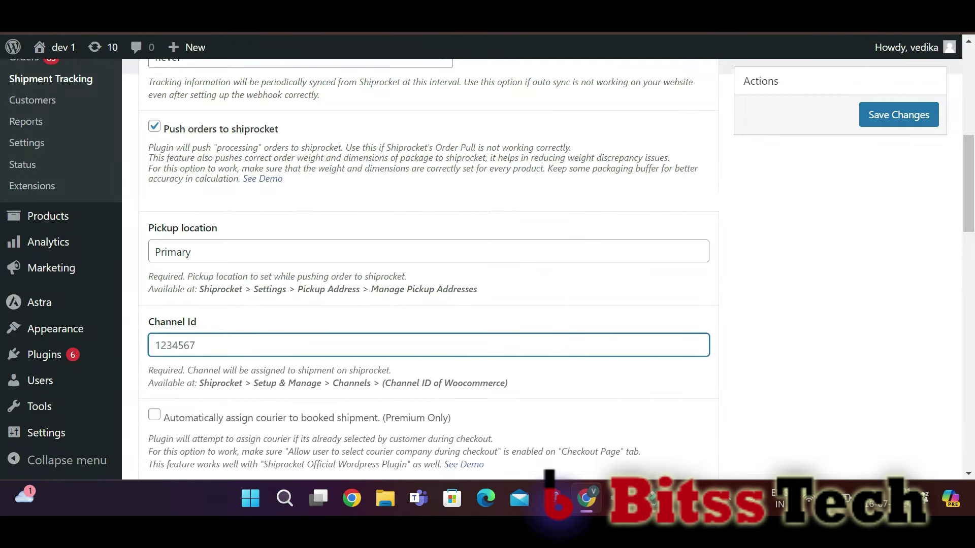
type("34255")
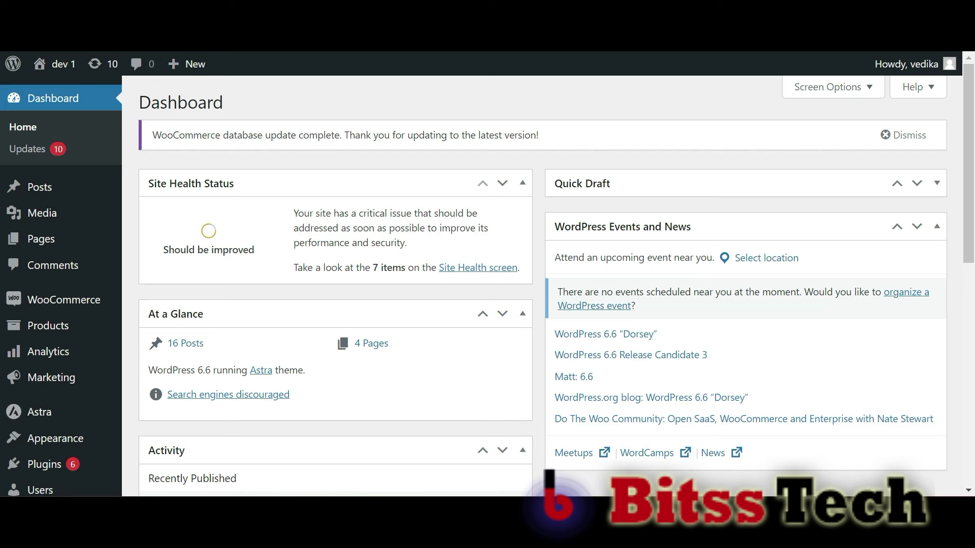
- Open WooCommerce's Shipment Tracking settings for Shiprocket and enable "Automatically assign courier to booked shipment"
mouse_move(63, 300)
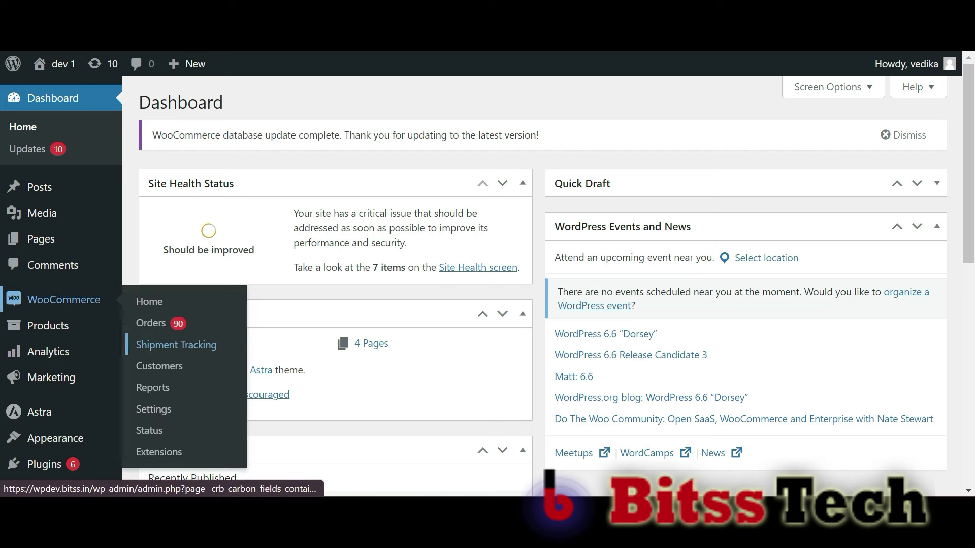
left_click(176, 345)
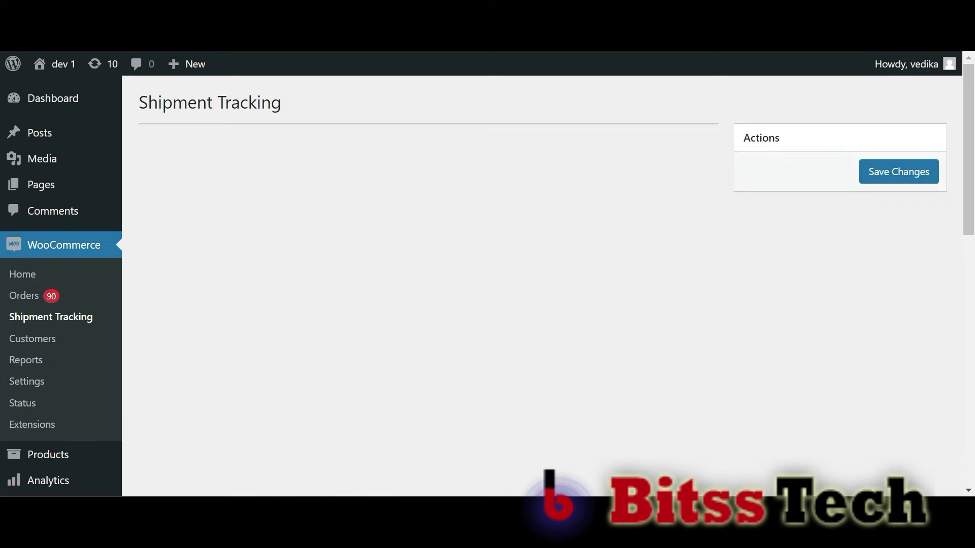
left_click(418, 148)
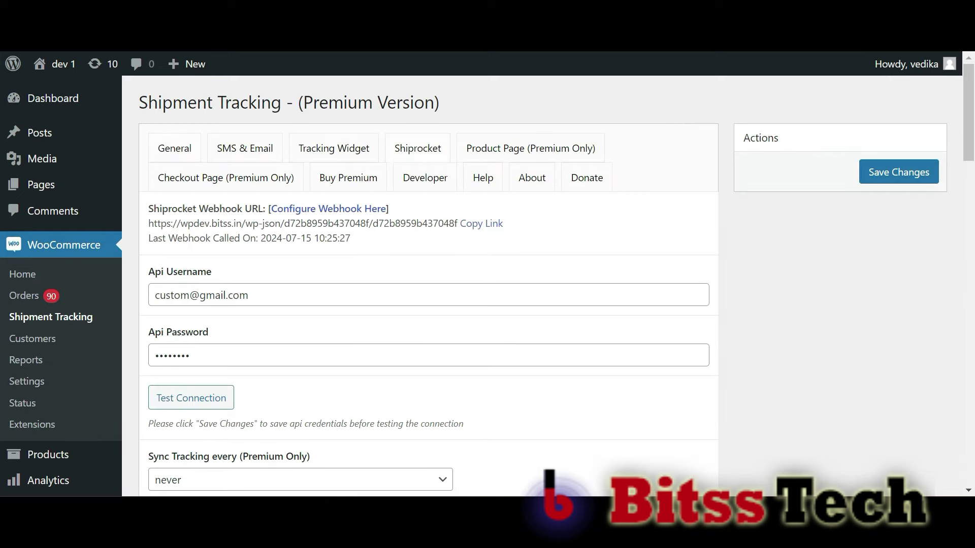
scroll(428, 284, "down", 7)
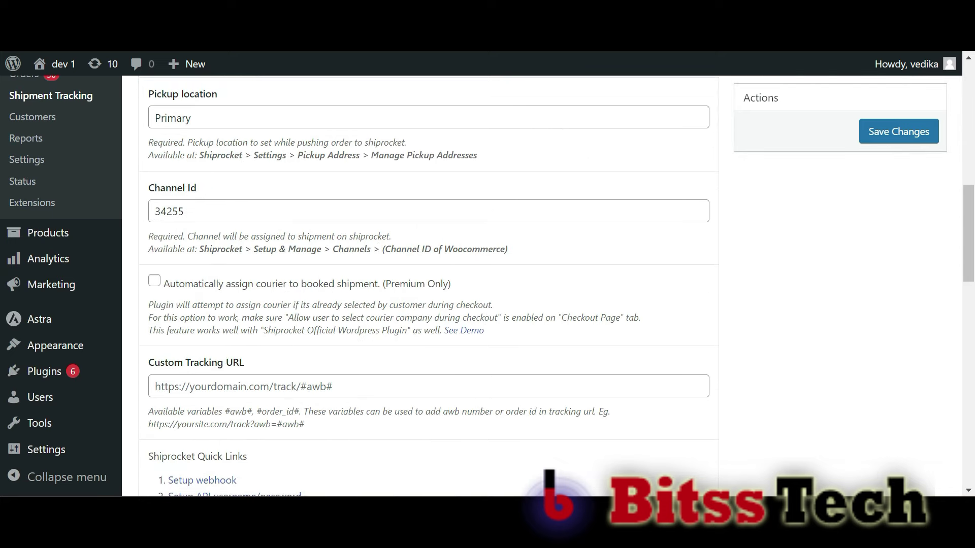
left_click(155, 281)
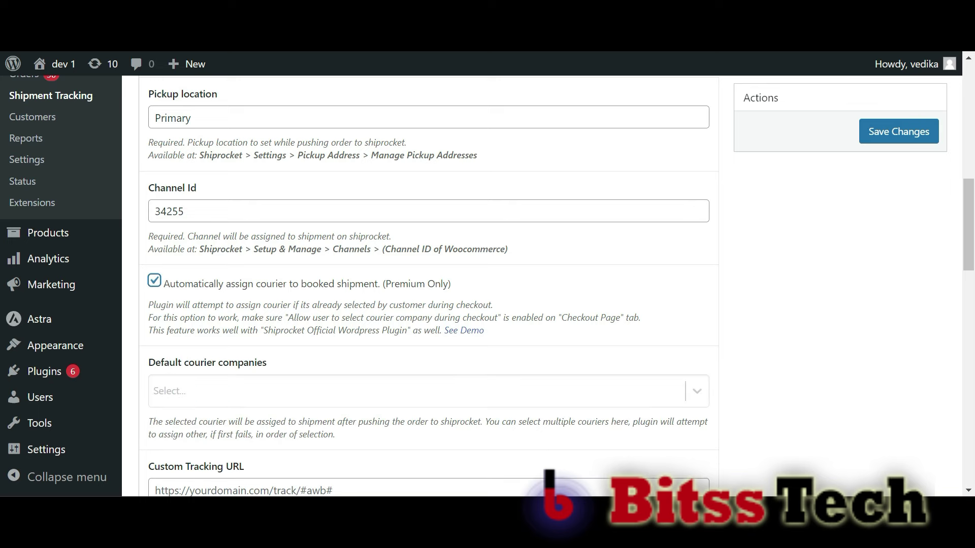
- Add Ekart Logistics Air and Ekart Logistics Surface as default courier companies
scroll(429, 285, "down", 2)
left_click(355, 307)
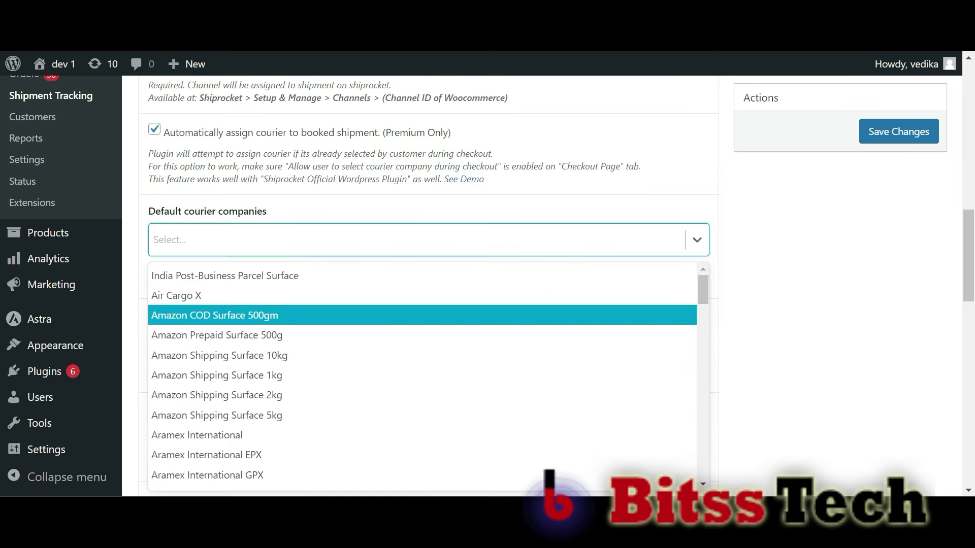
type("ekar")
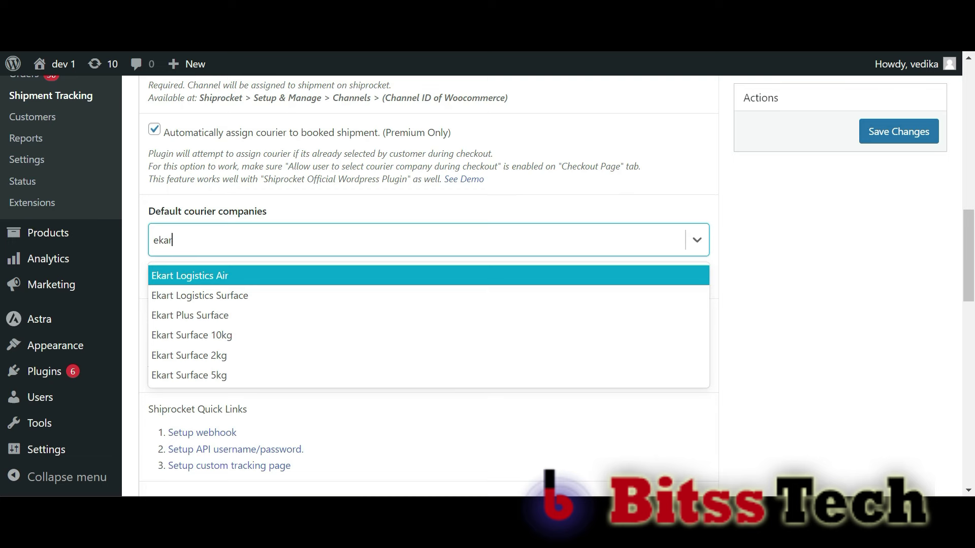
key("Return")
type("eka")
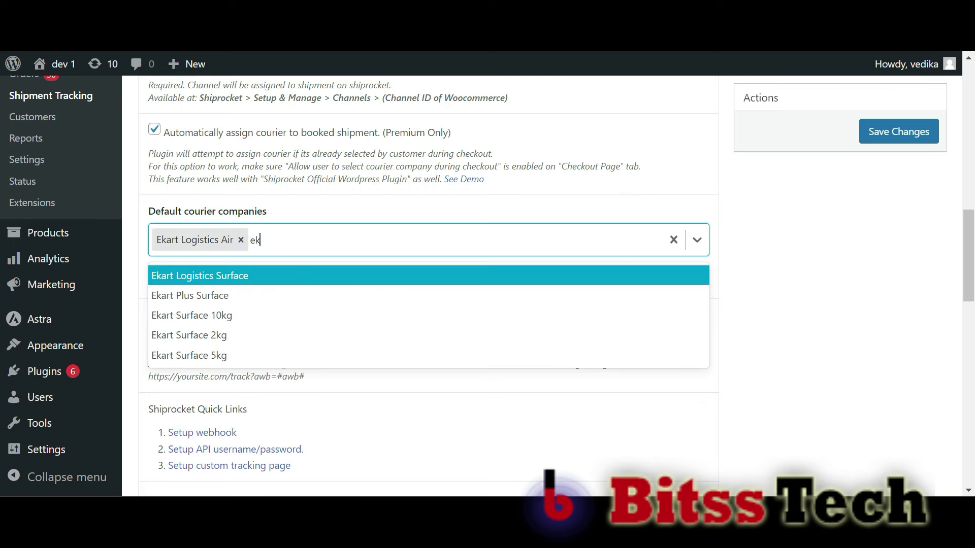
key("Down")
key("Up")
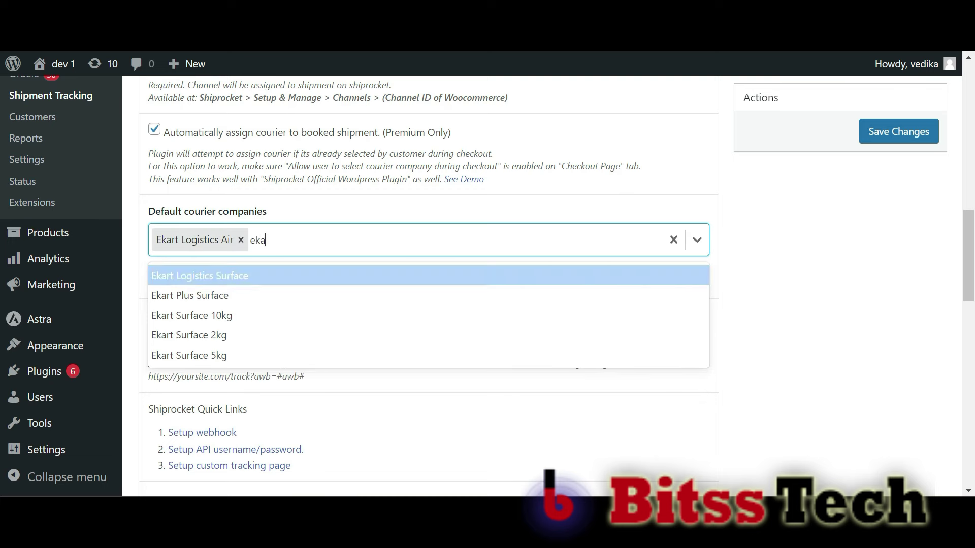
key("Return")
- Add Ekart Surface 10kg, Ekart Surface 2kg and one more Ekart service to the default courier companies
type("e 10k")
key("Down")
key("Return")
type("ek")
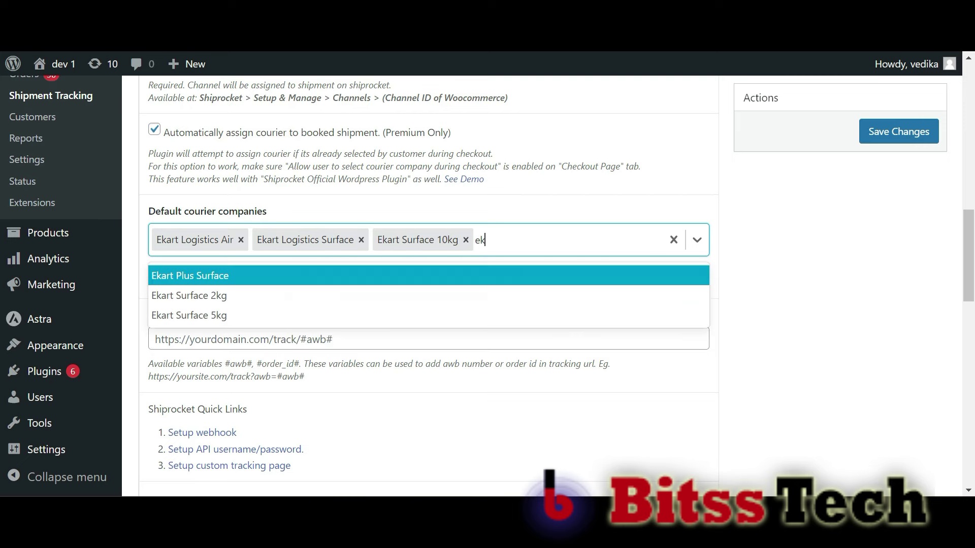
key("Down")
key("Return")
type("eka")
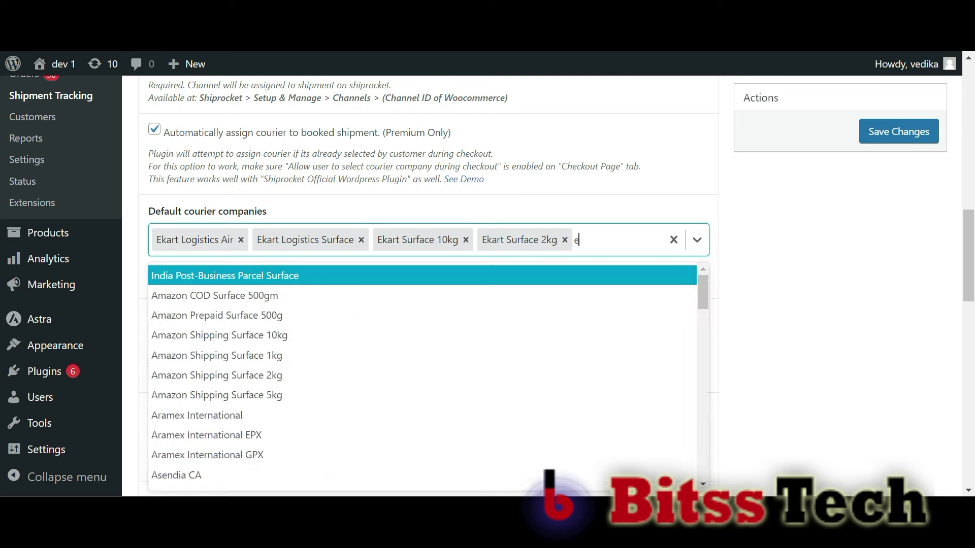
key("Down")
key("Return")
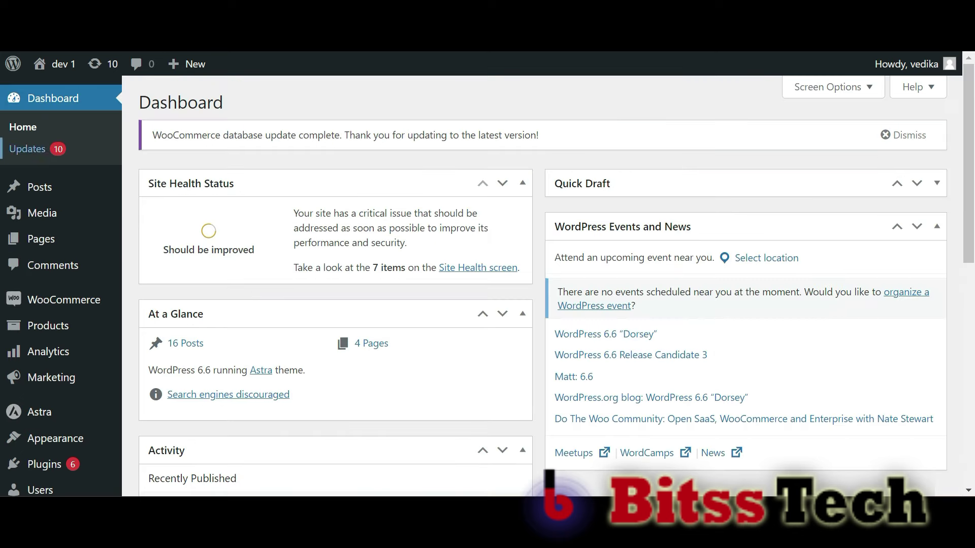
- Visit the store from the WordPress dashboard, add one "provuct" to the cart and view the cart
mouse_move(57, 64)
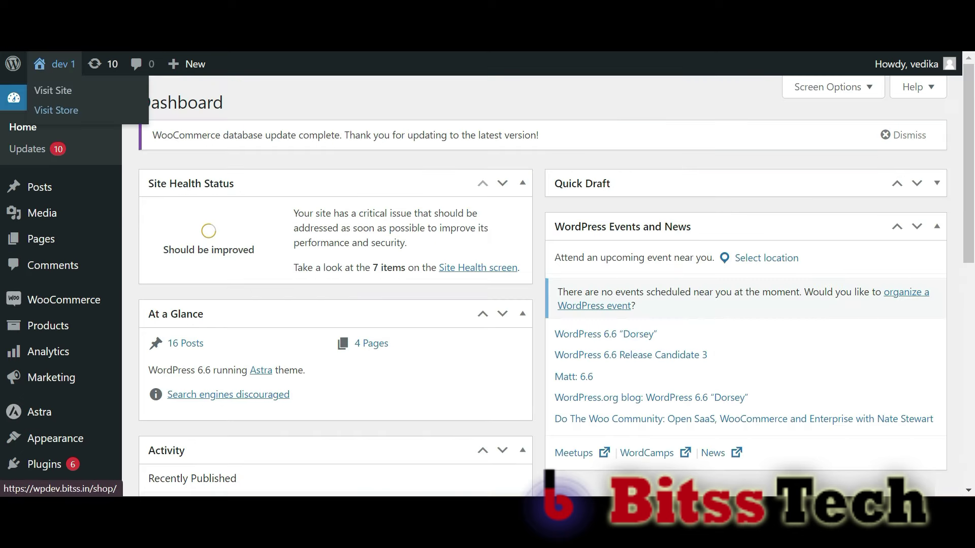
left_click(56, 110)
scroll(311, 315, "down", 5)
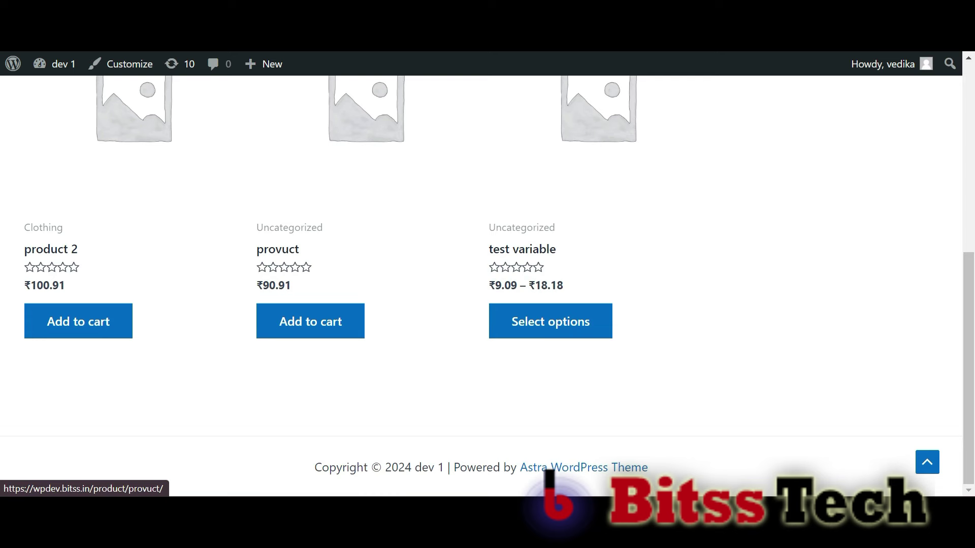
left_click(310, 321)
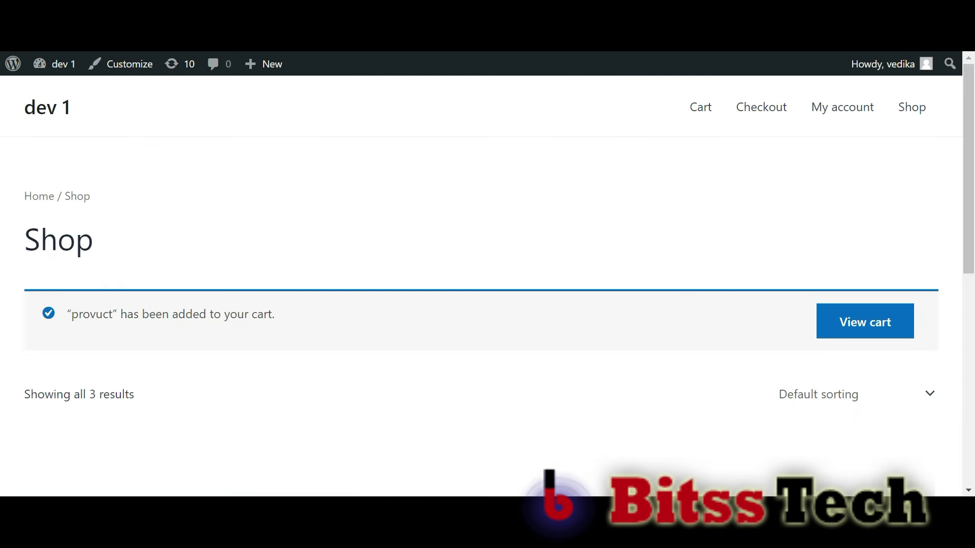
left_click(864, 322)
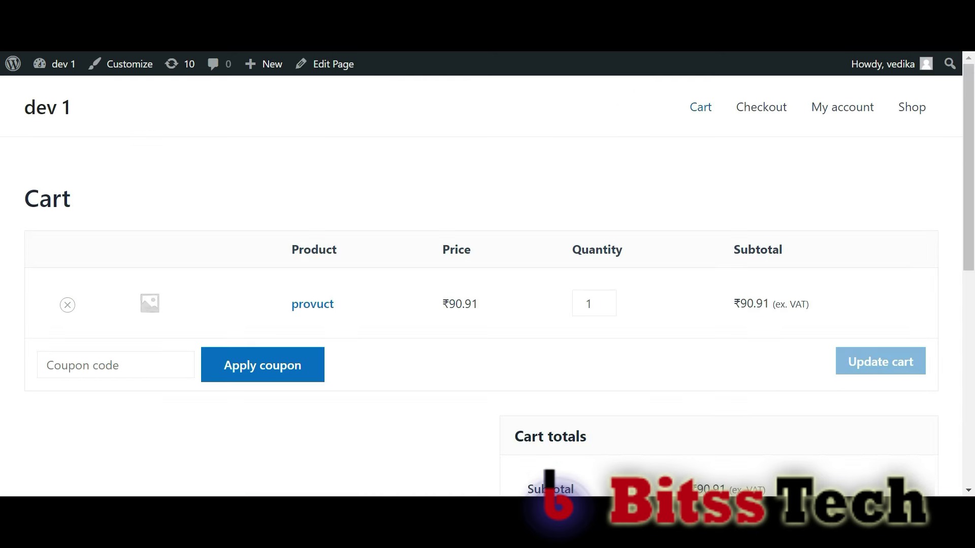
- Proceed to checkout with the prefilled billing details and place the cash on delivery order
scroll(864, 345, "down", 8)
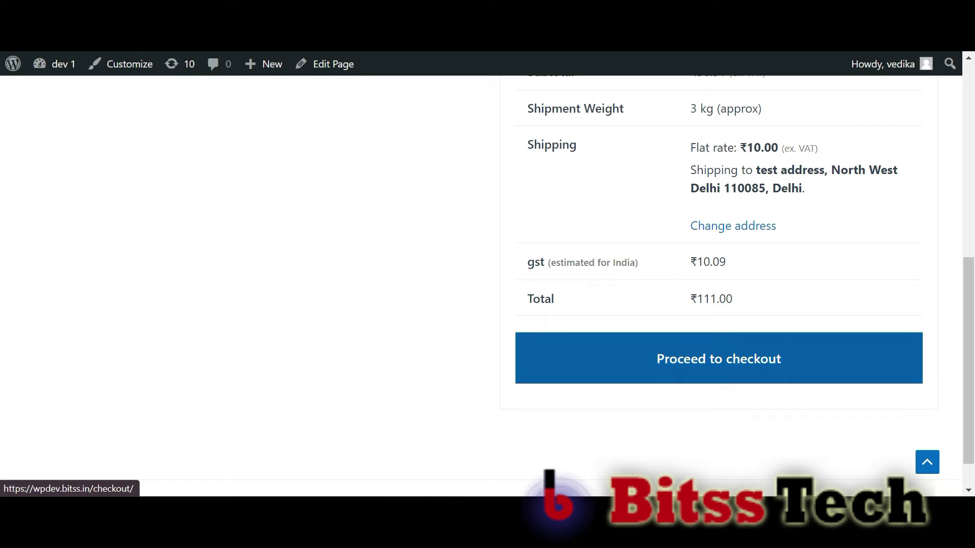
left_click(865, 350)
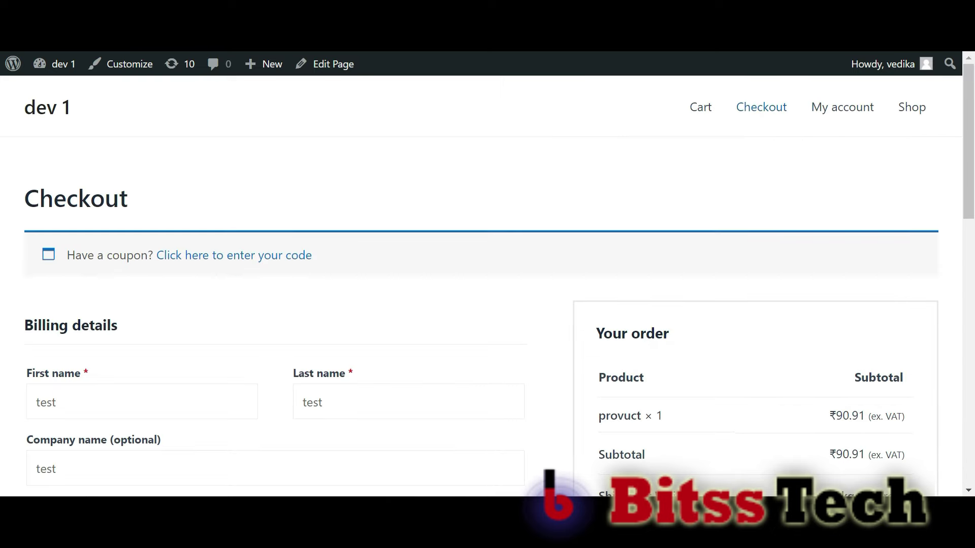
scroll(865, 350, "down", 8)
left_click(756, 462)
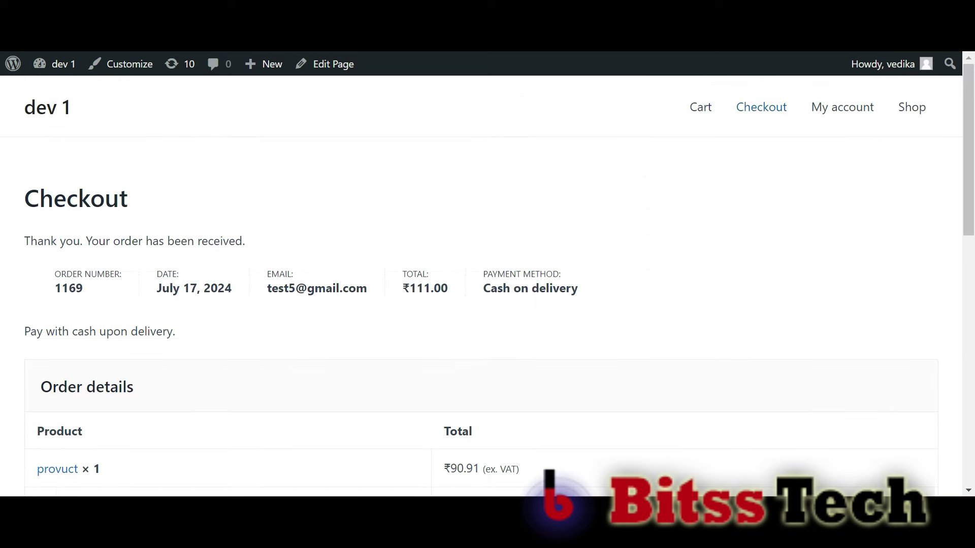
- Open the newly placed order from the WooCommerce orders and check its courier assignment and notes, then refresh Shiprocket's Ready To Ship orders
mouse_move(55, 63)
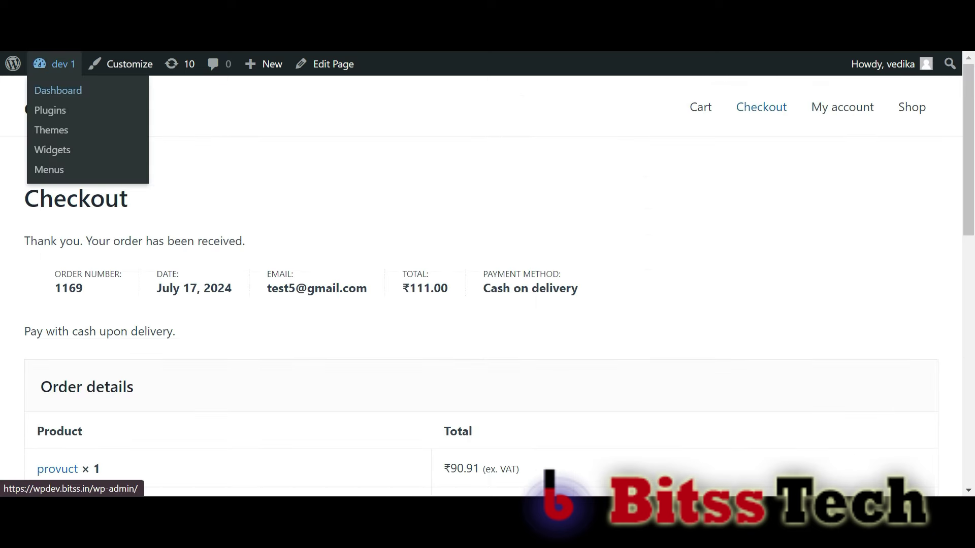
left_click(57, 90)
mouse_move(64, 300)
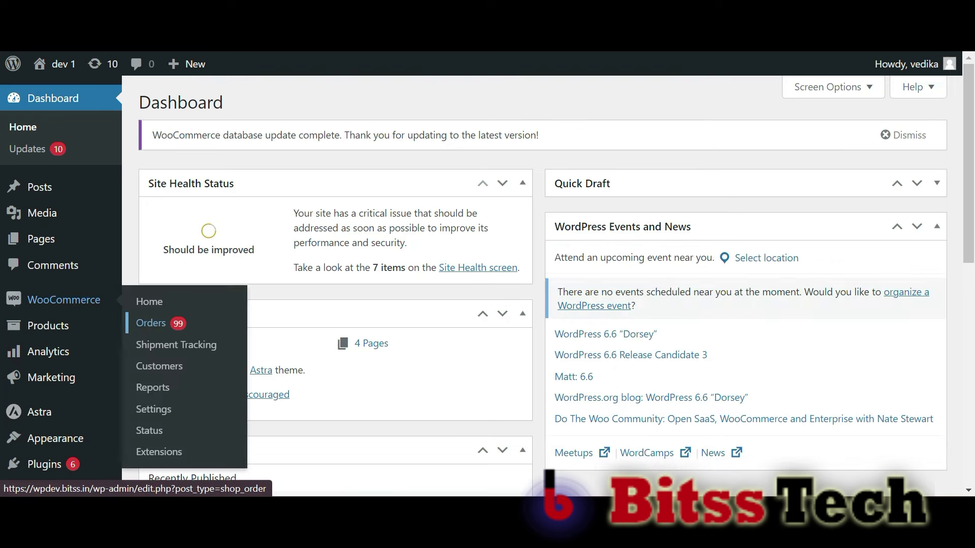
left_click(151, 323)
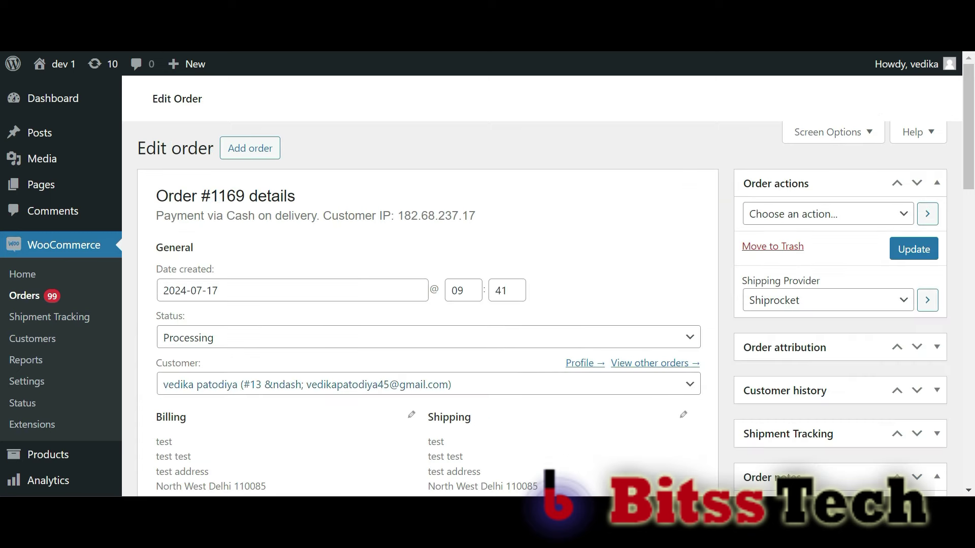
scroll(487, 279, "down", 4)
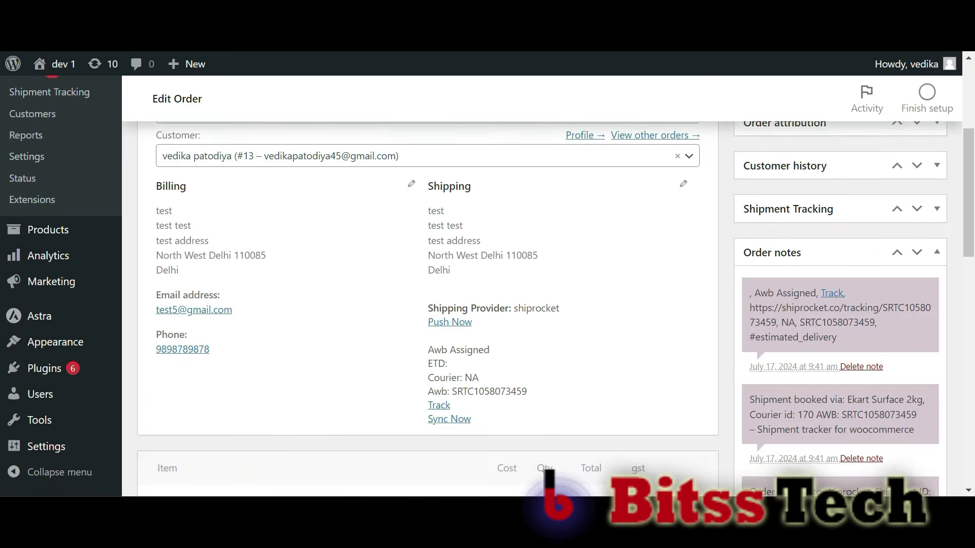
scroll(487, 280, "down", 1)
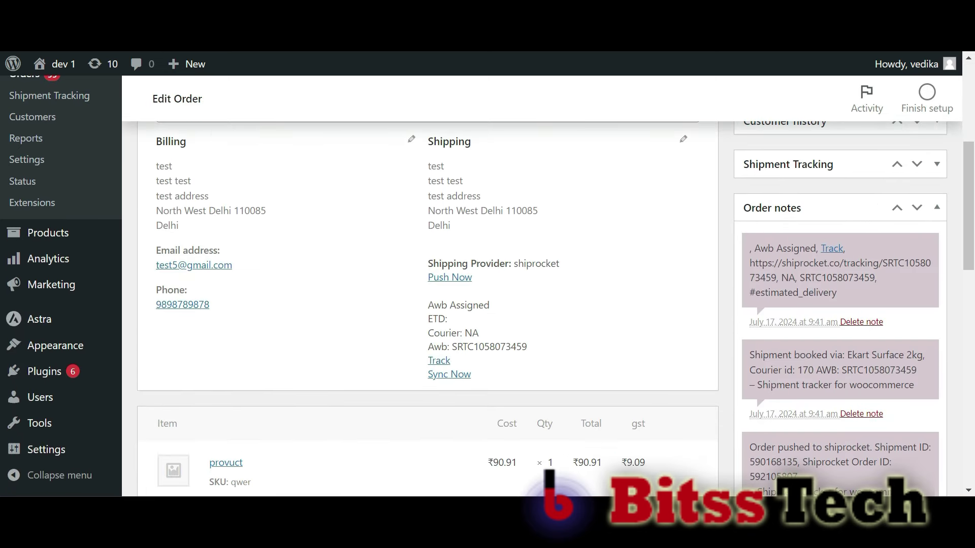
scroll(487, 280, "down", 2)
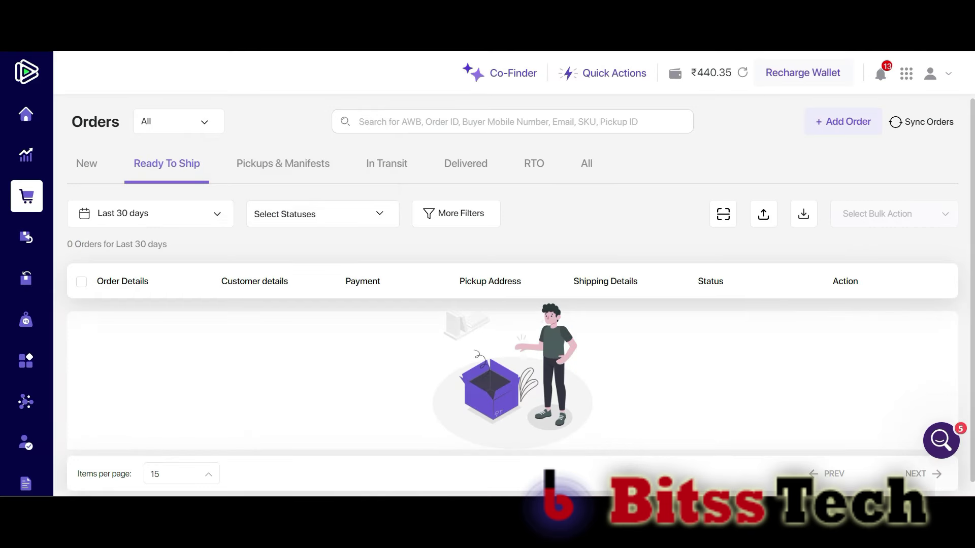
key("F5")
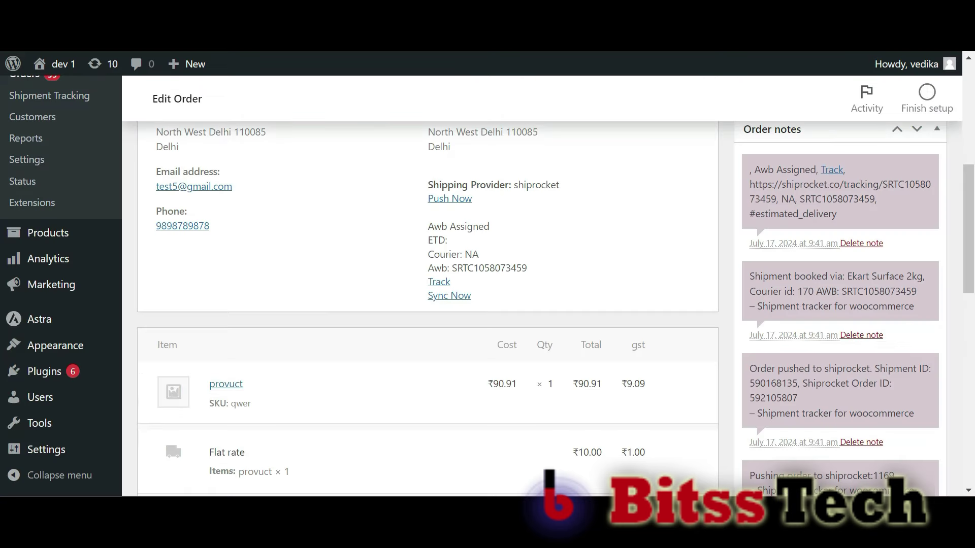
scroll(487, 284, "up", 1)
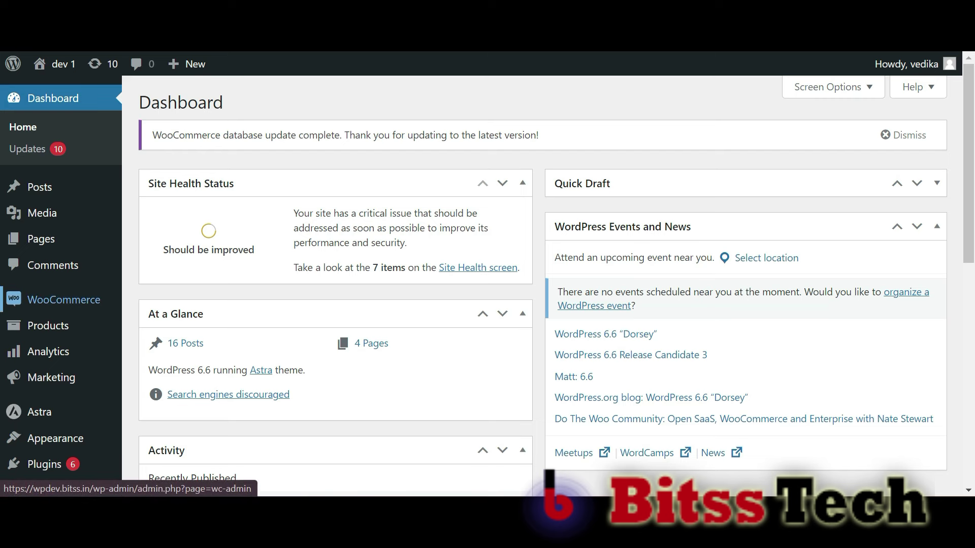
- In the Shipment Tracking settings for the checkout page, enable "Let users select courier company for shipping"
left_click(64, 300)
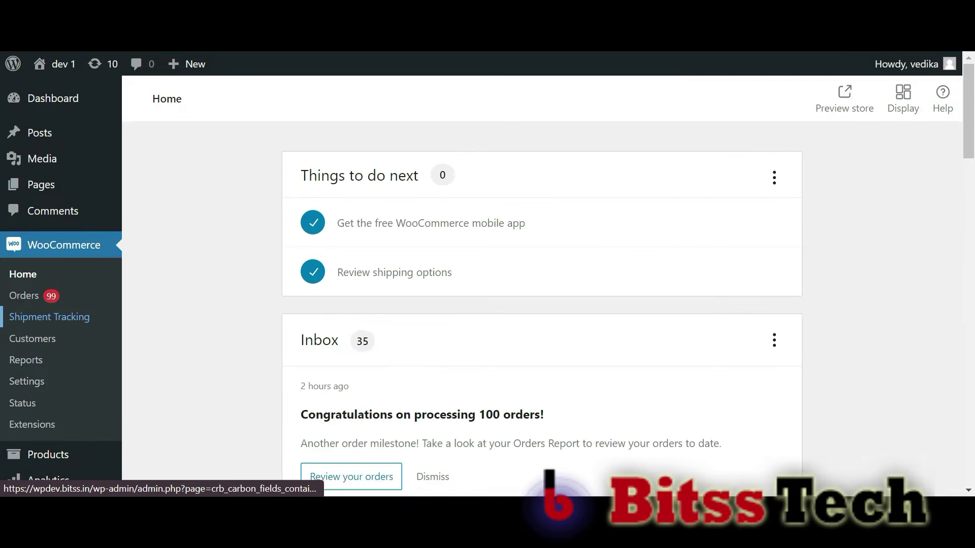
left_click(49, 317)
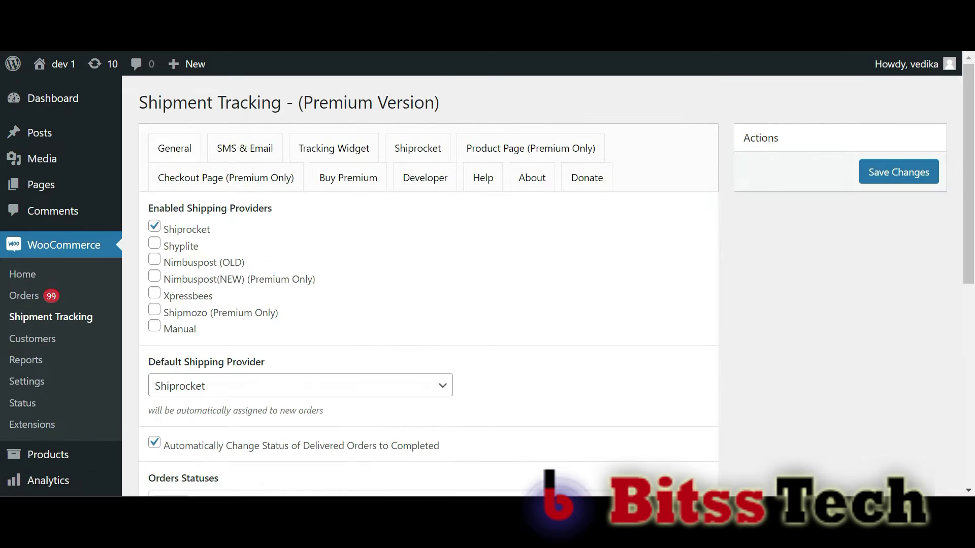
left_click(225, 178)
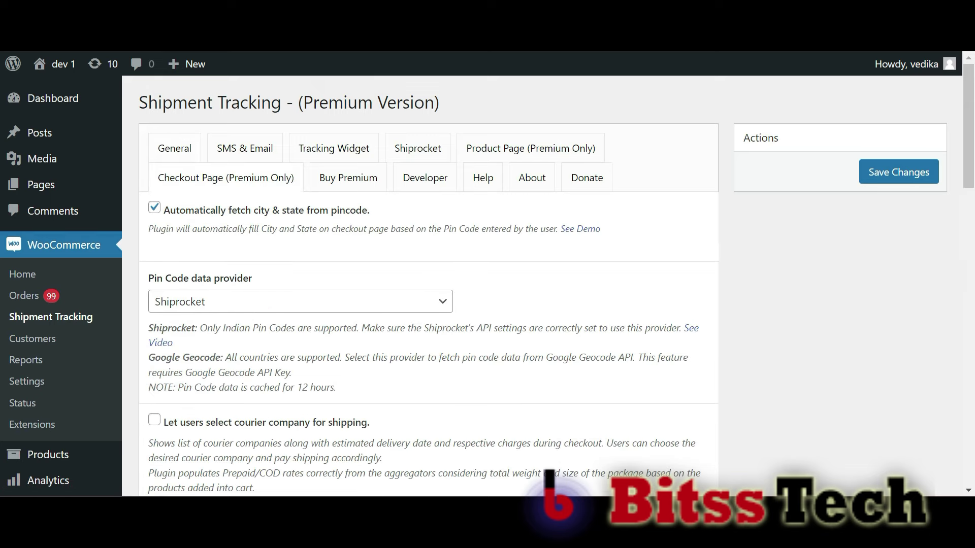
scroll(427, 284, "down", 3)
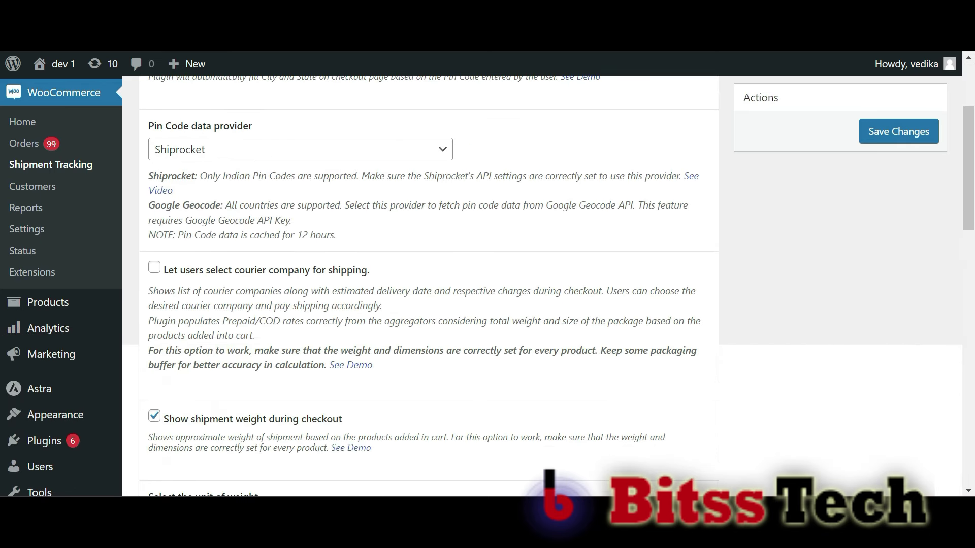
left_click(154, 268)
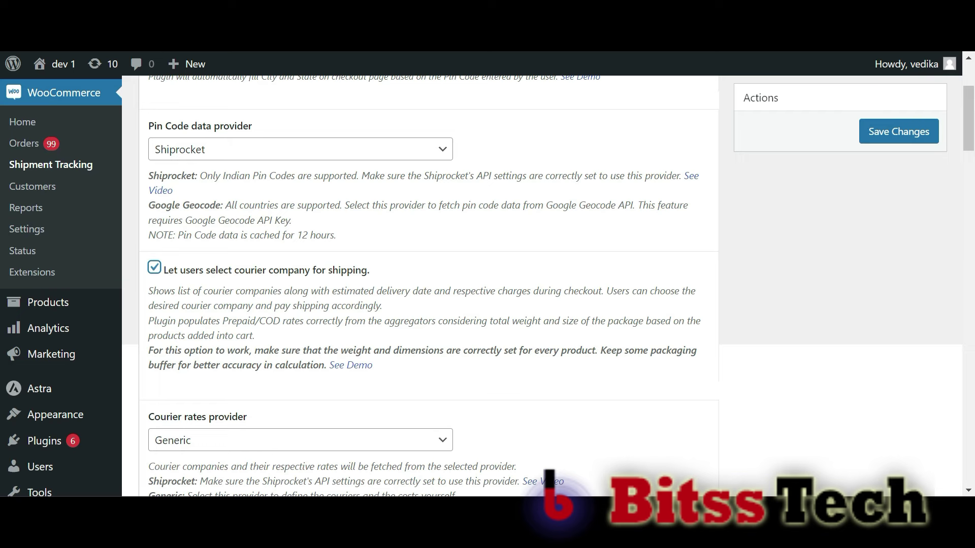
- Set the courier rates provider to Shiprocket and fill in the warehouse's pickup pincode
scroll(366, 365, "down", 3)
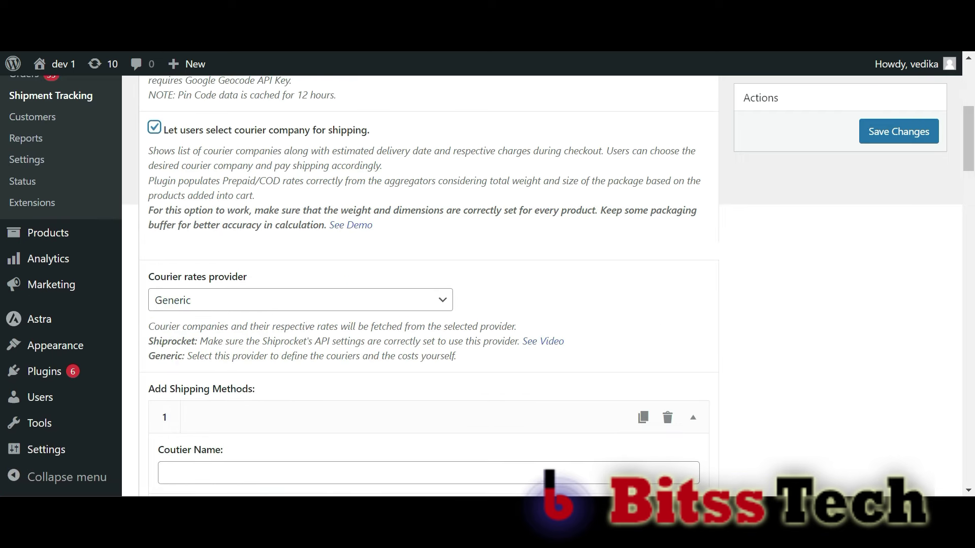
left_click(300, 300)
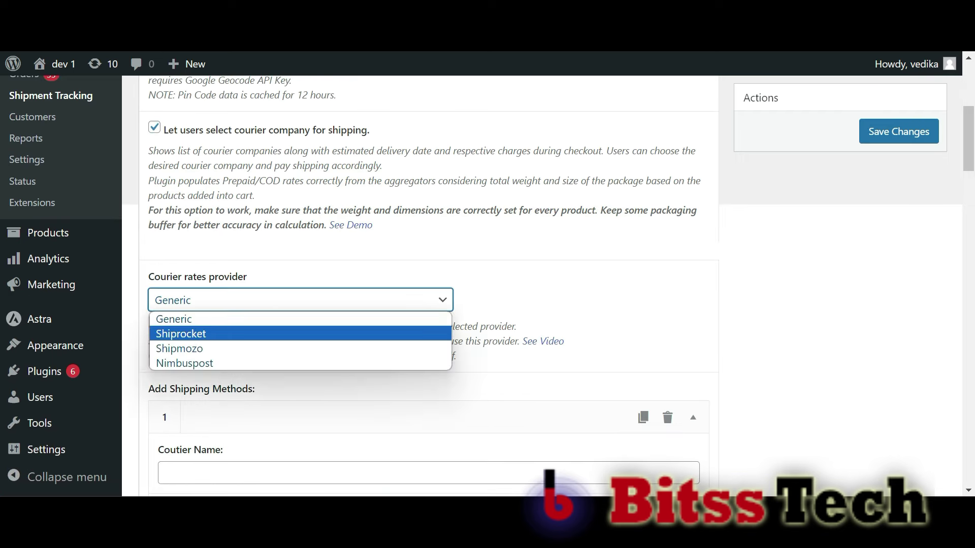
left_click(175, 334)
scroll(429, 284, "down", 3)
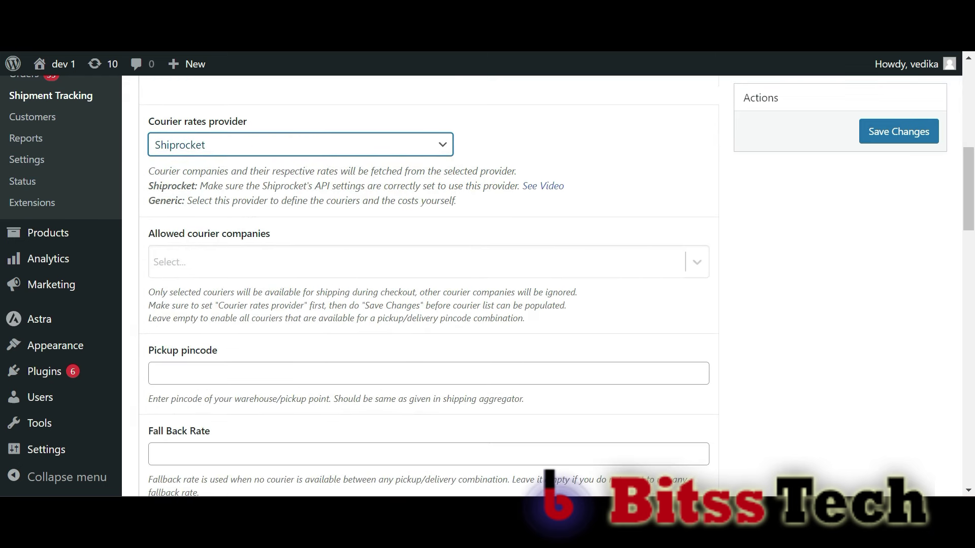
scroll(429, 284, "down", 2)
left_click(430, 273)
key("Down")
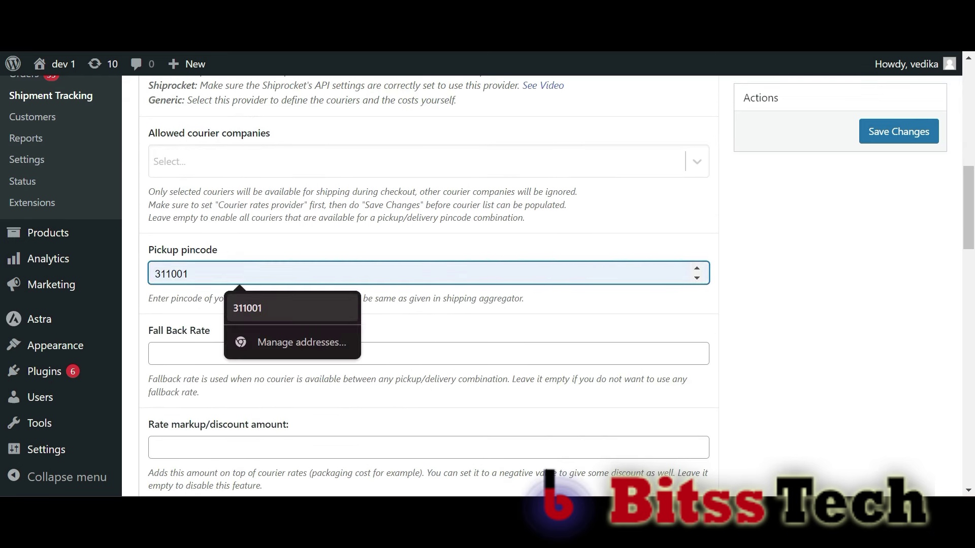
key("Return")
scroll(429, 284, "down", 1)
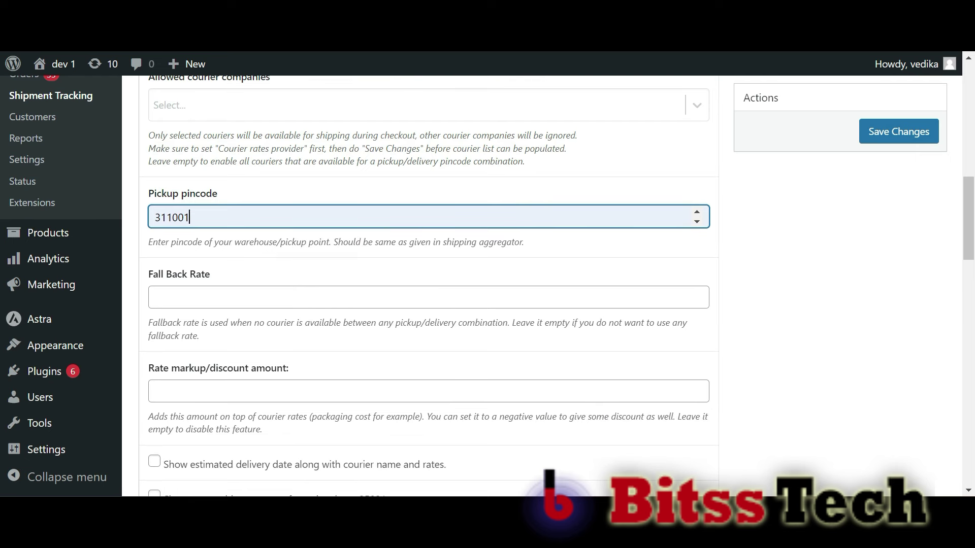
- Set the Fall Back Rate to 1 and the rate markup/discount amount to 1
left_click(696, 293)
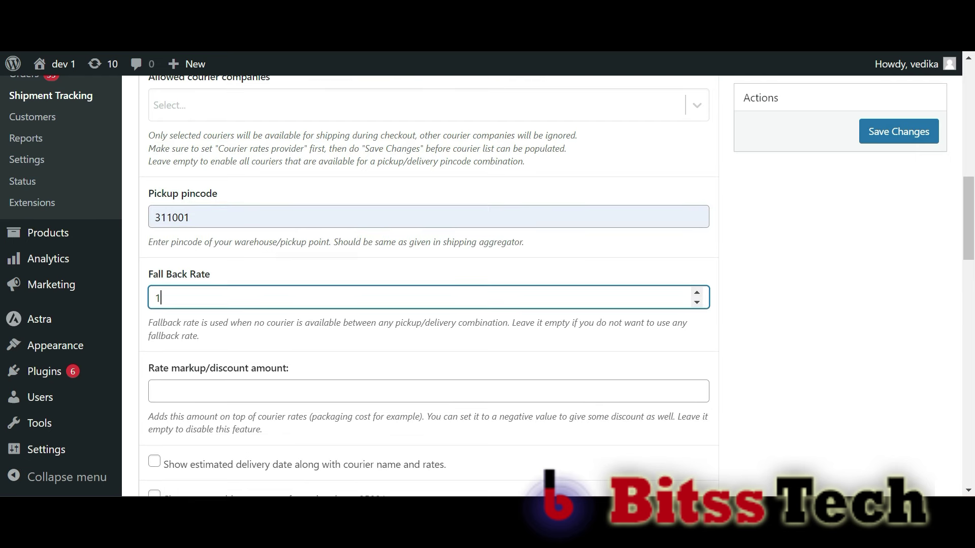
scroll(558, 286, "down", 2)
left_click(155, 306)
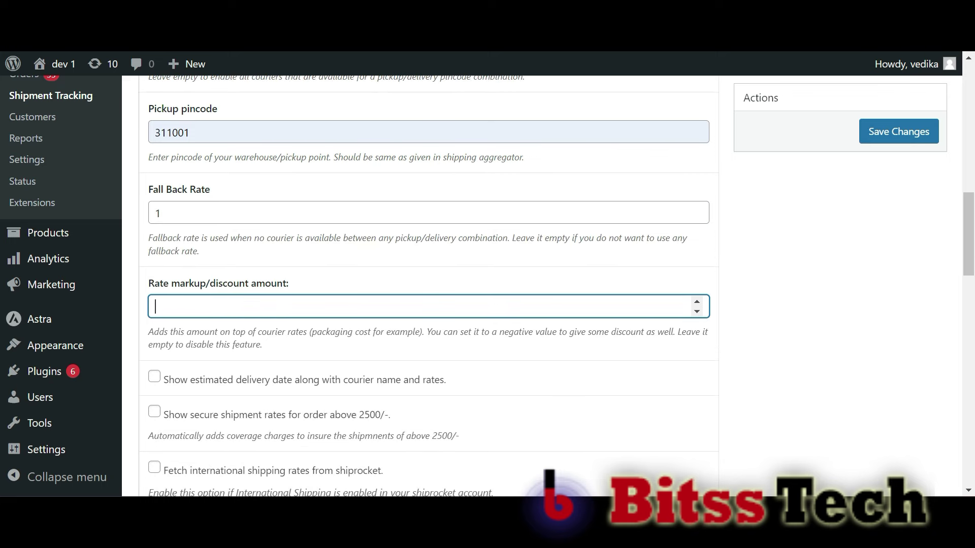
left_click(696, 302)
- Enable showing the estimated delivery date along with courier name and rates, and save the settings
left_click(155, 376)
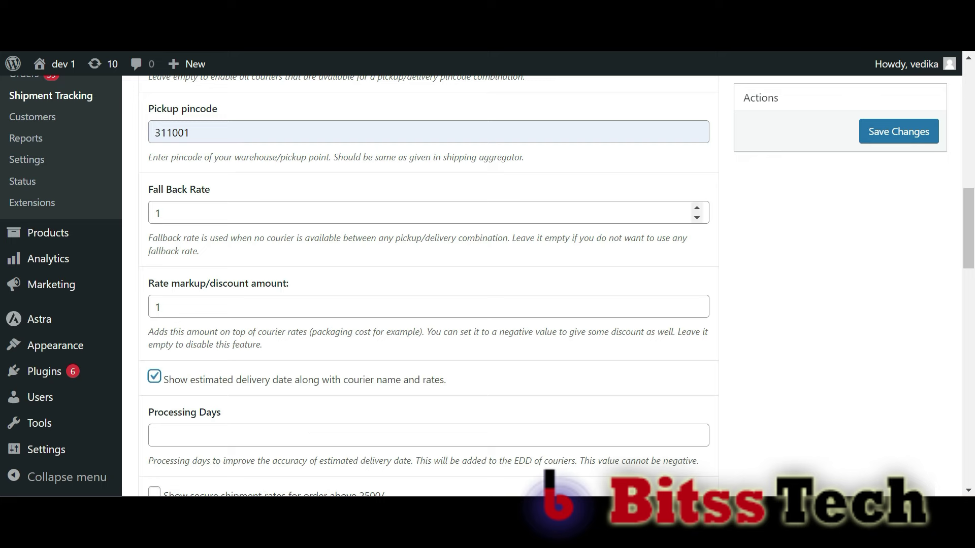
scroll(429, 284, "up", 3)
left_click(899, 131)
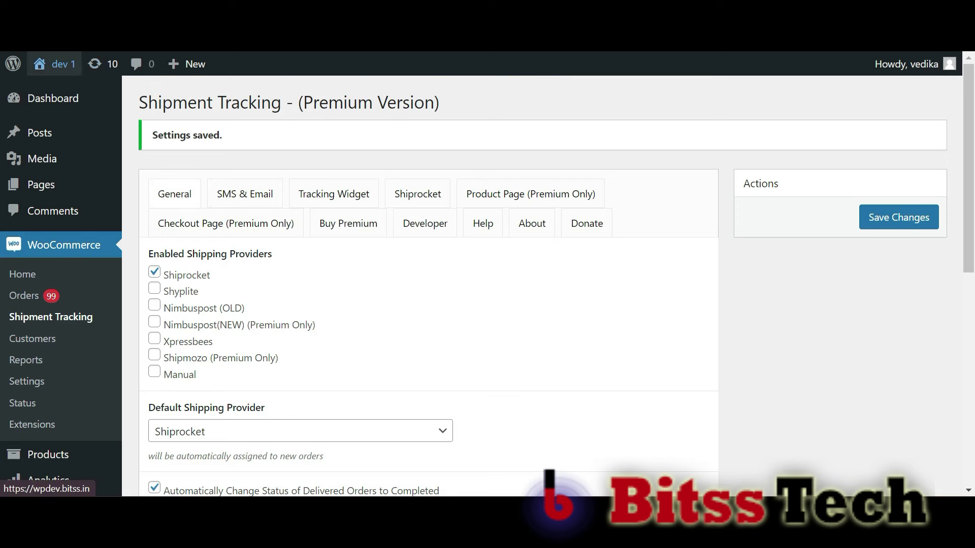
- Go to the store's shop page, add one "provuct" to the cart and view the cart
mouse_move(56, 64)
left_click(56, 110)
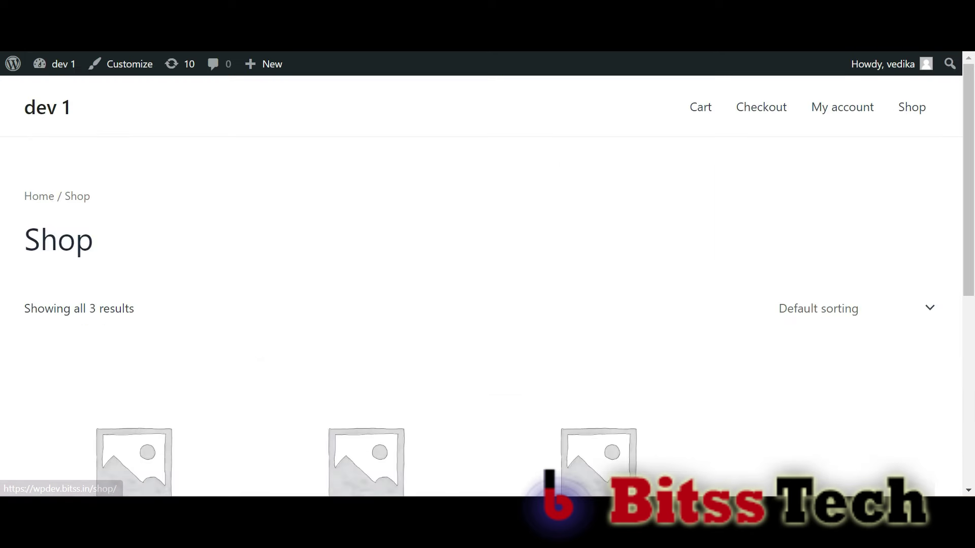
scroll(365, 203, "down", 6)
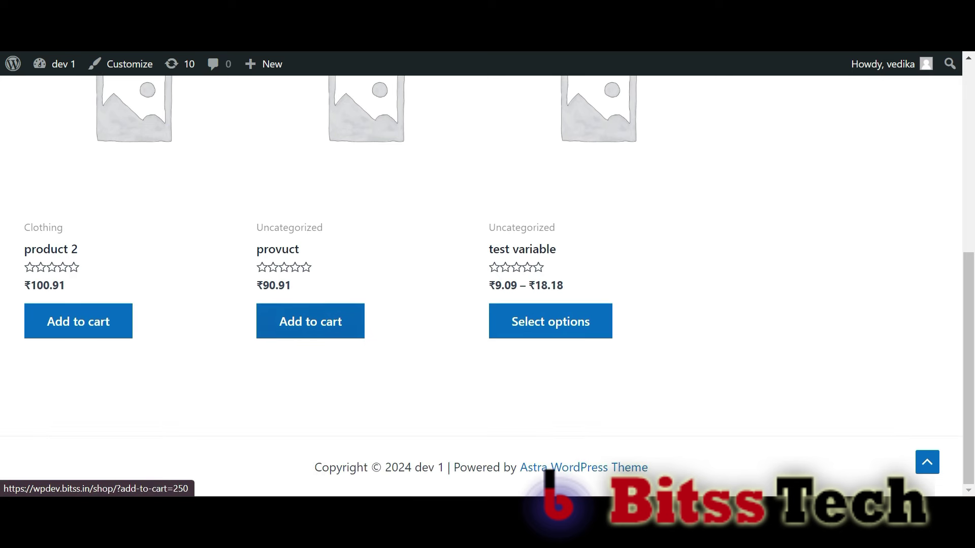
left_click(311, 322)
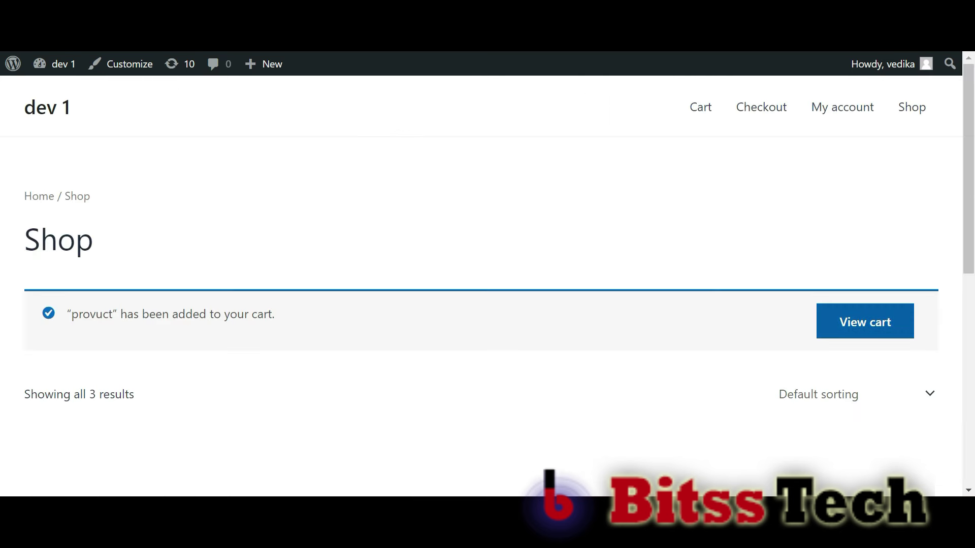
left_click(865, 322)
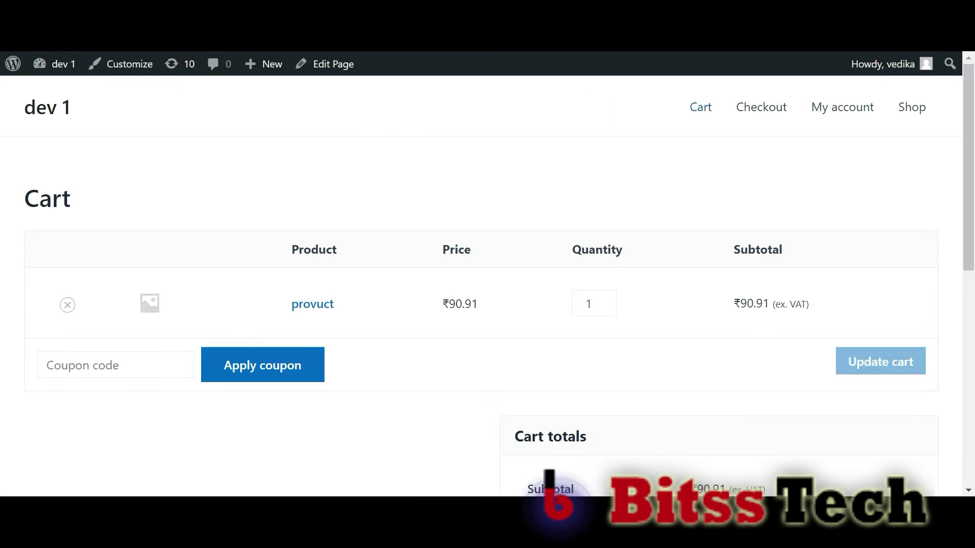
- Review the courier rates in the cart totals and select Xpressbees Surface 2kg for shipping
scroll(488, 279, "down", 8)
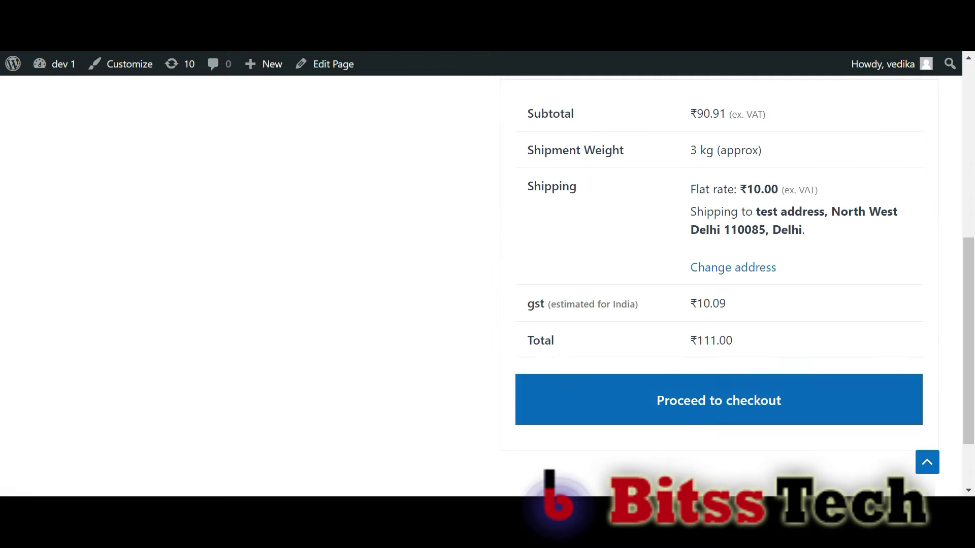
left_click(718, 400)
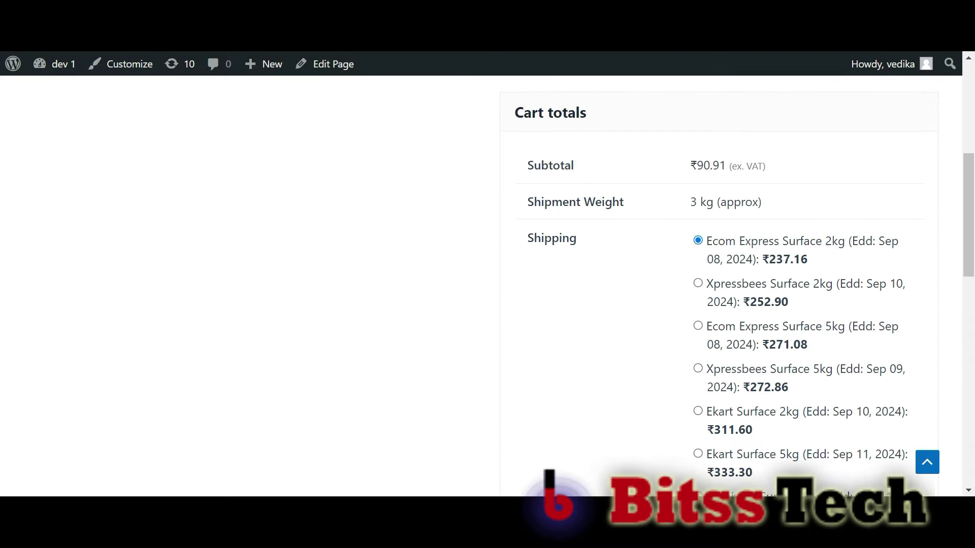
scroll(710, 284, "down", 5)
scroll(813, 284, "down", 2)
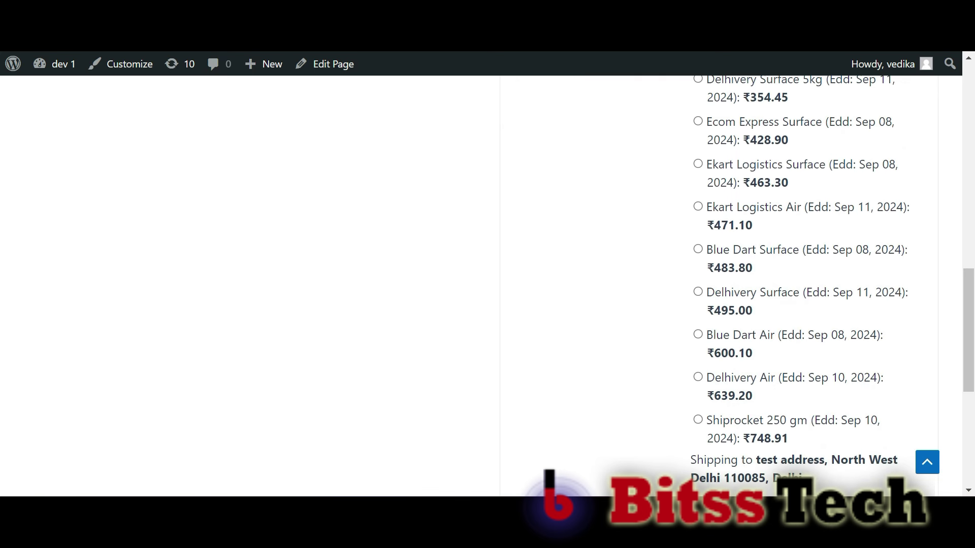
scroll(812, 284, "up", 6)
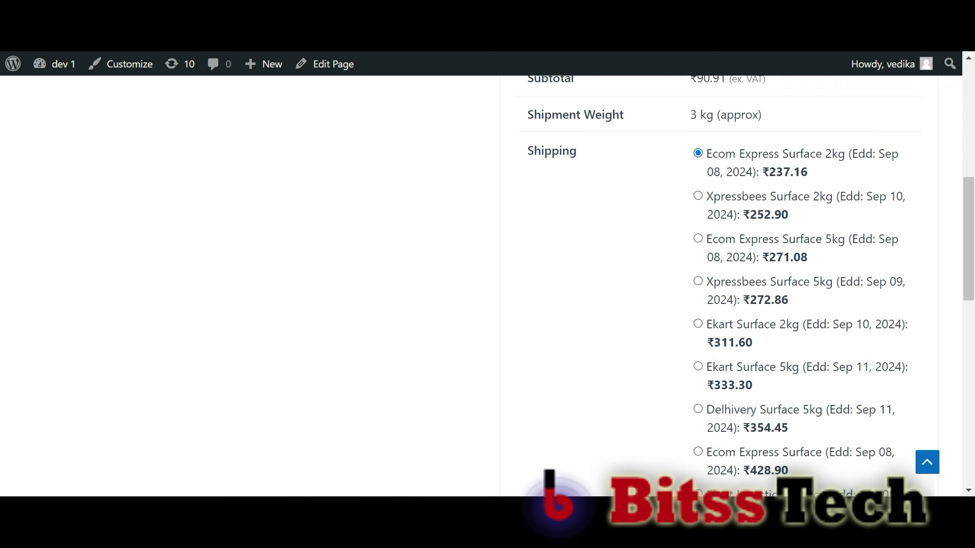
left_click(698, 196)
- Proceed to checkout with the selected courier and place the order with cash on delivery
scroll(813, 284, "down", 6)
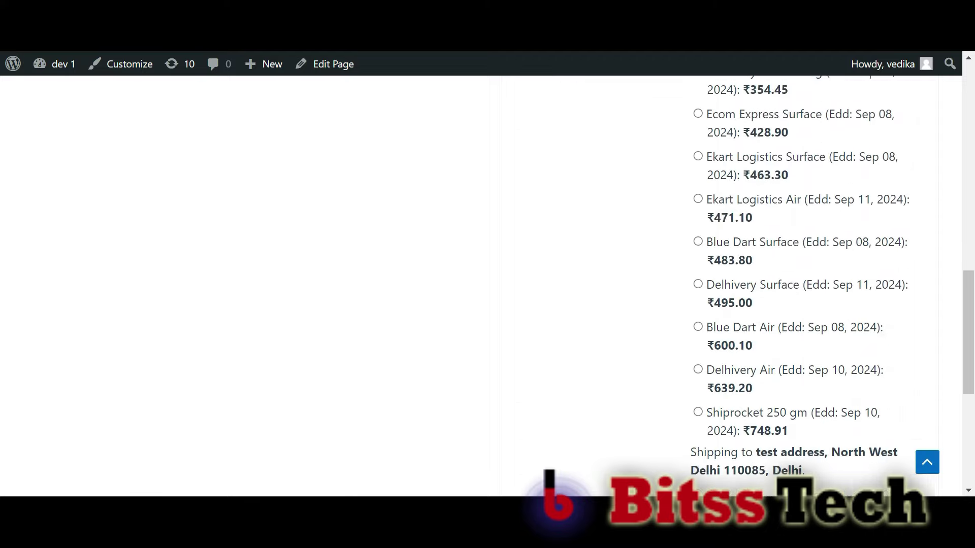
scroll(718, 335, "down", 5)
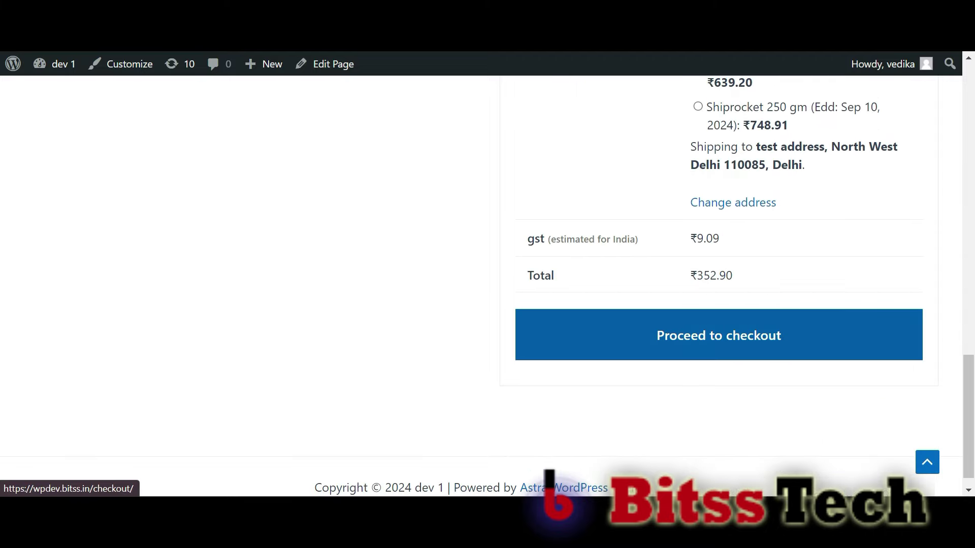
left_click(718, 335)
scroll(488, 284, "down", 12)
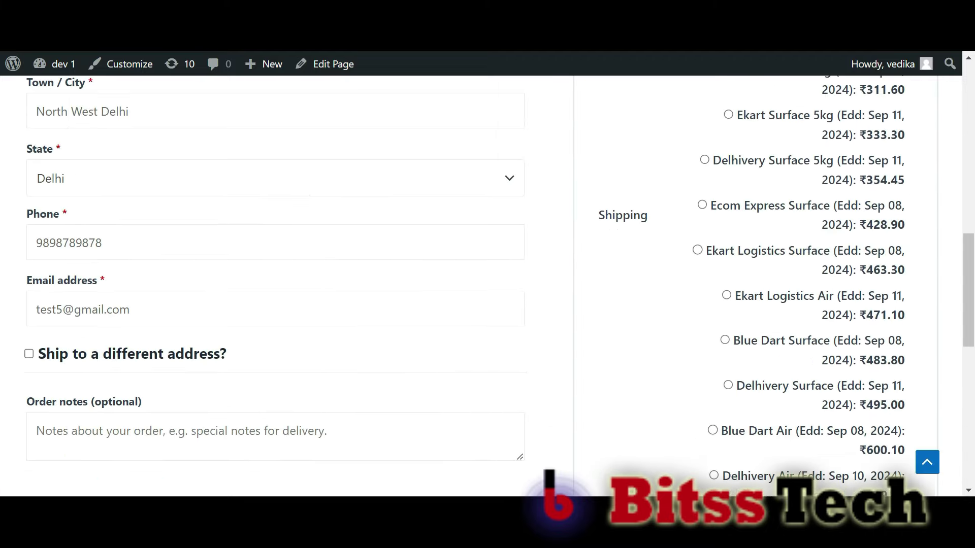
scroll(488, 284, "down", 8)
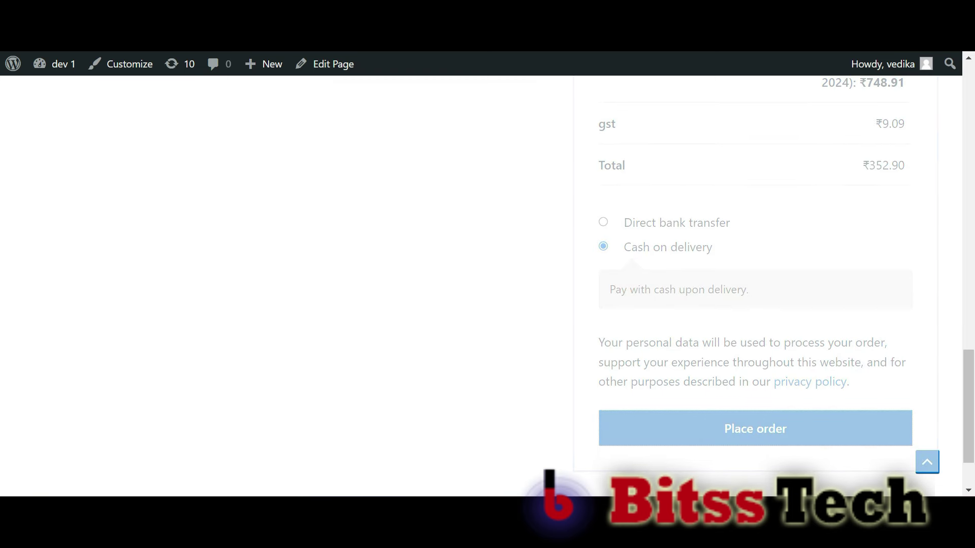
mouse_move(56, 63)
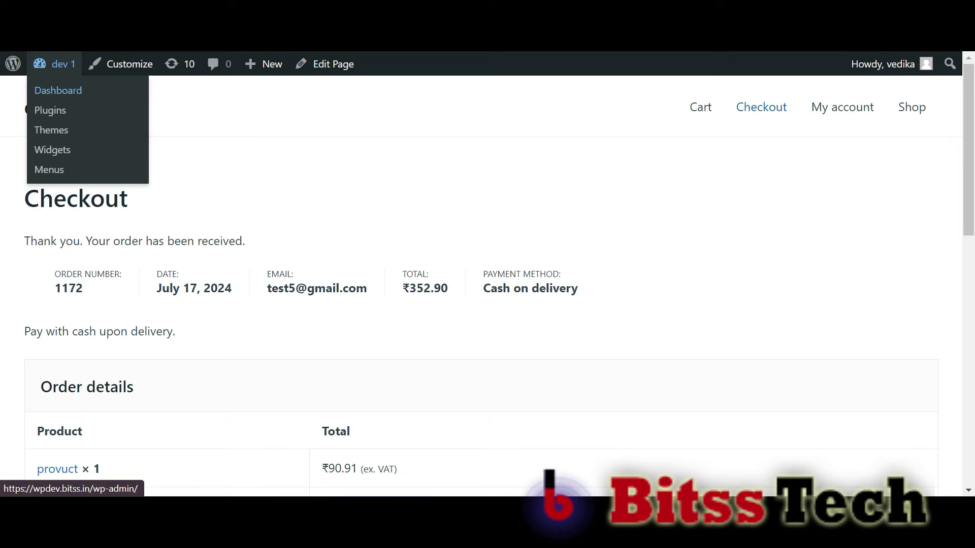
- Open the newest WooCommerce order and examine its shipping provider, assigned courier, tracking details and order notes
left_click(58, 90)
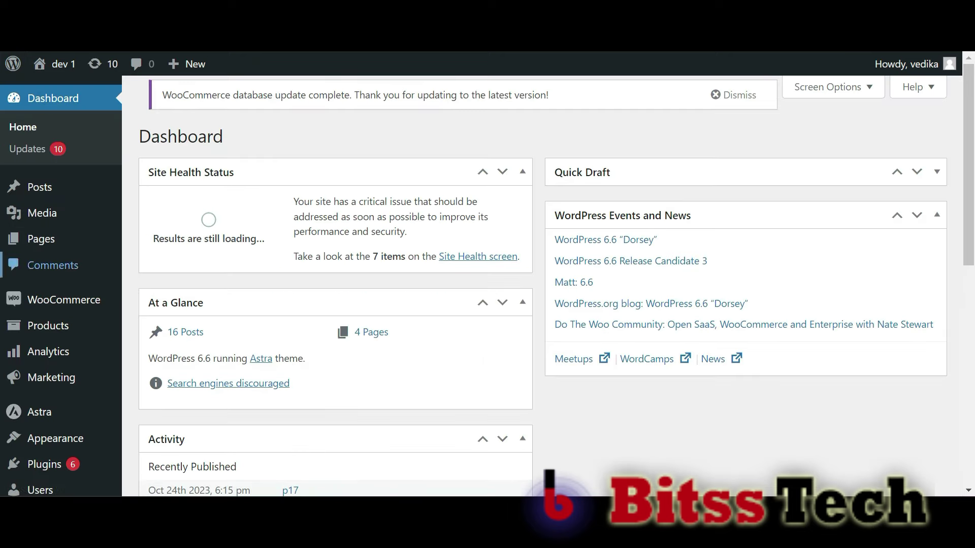
mouse_move(63, 299)
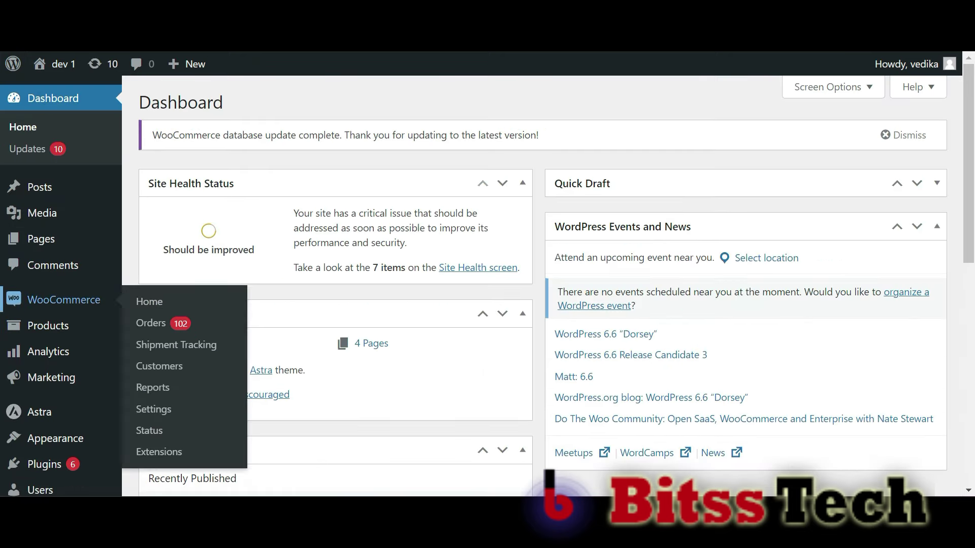
left_click(151, 323)
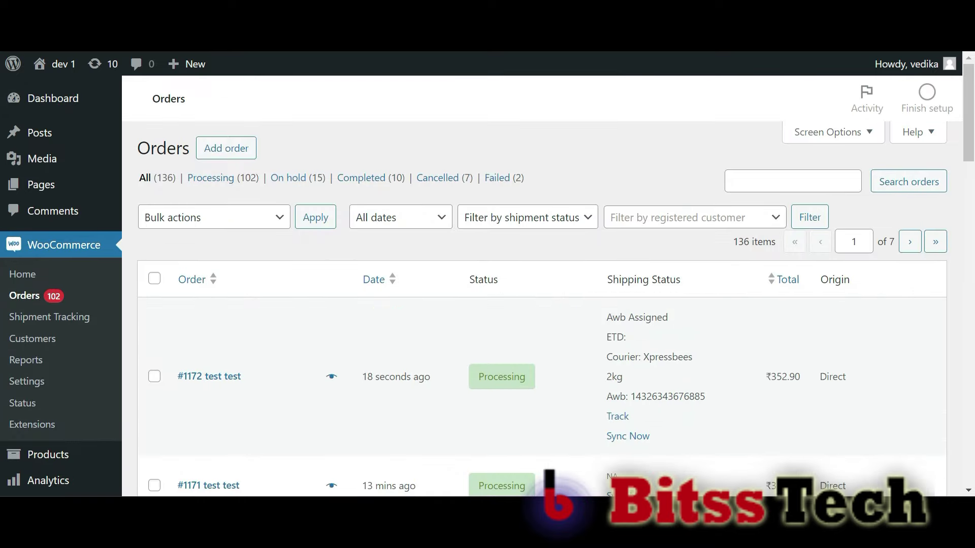
scroll(151, 323, "down", 2)
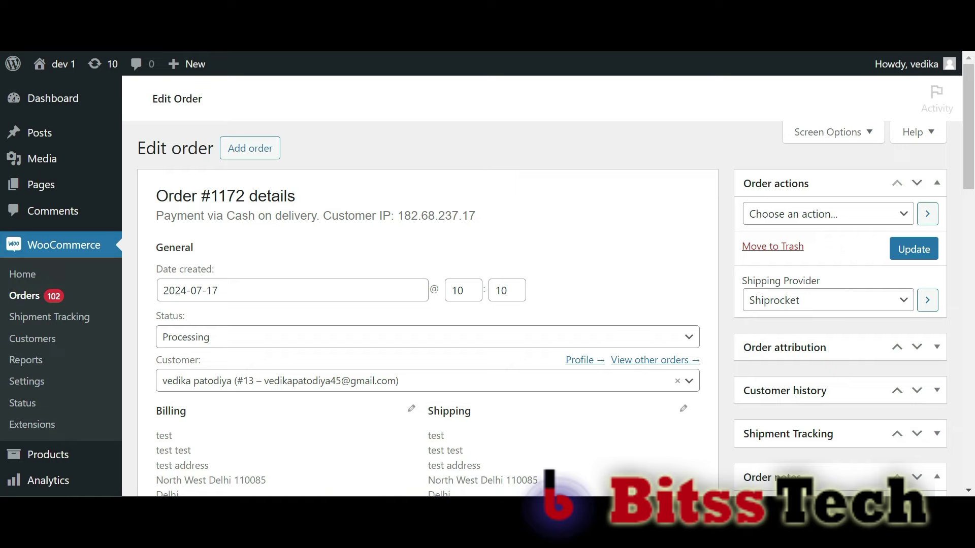
scroll(428, 309, "down", 5)
left_click_drag(427, 269, 473, 299)
left_click(482, 302)
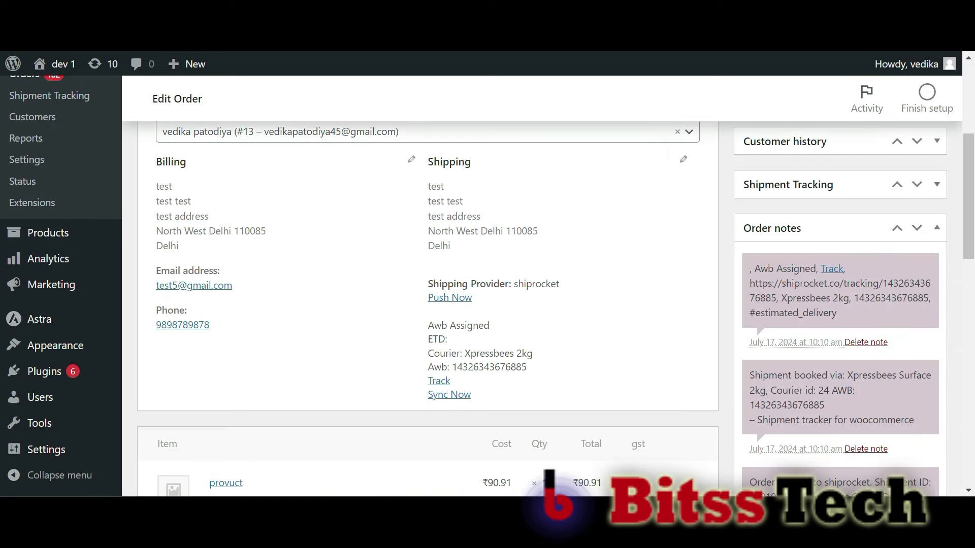
scroll(427, 309, "down", 3)
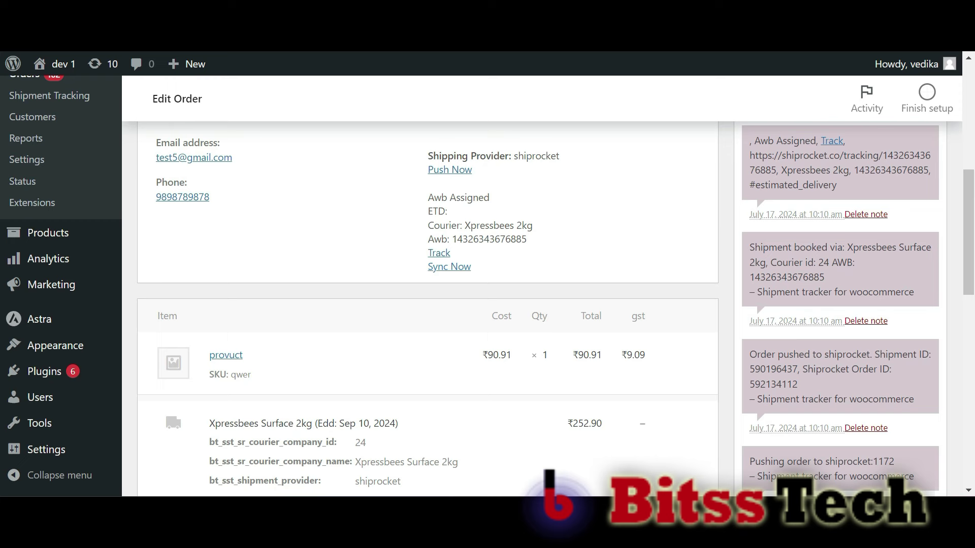
scroll(428, 309, "up", 1)
- Copy the tracking form shortcode from the Shipment Tracking plugin's Tracking Widget settings and save the settings
mouse_move(56, 65)
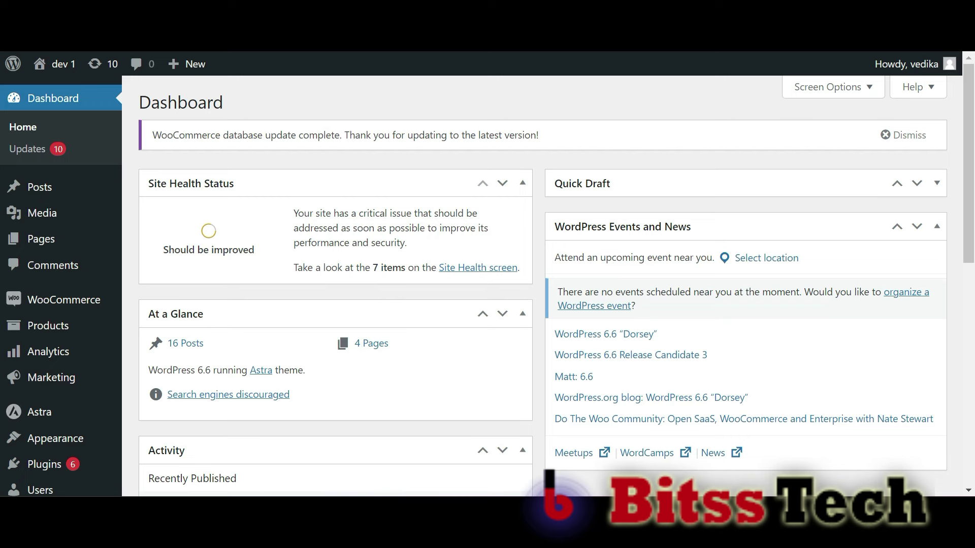
mouse_move(64, 300)
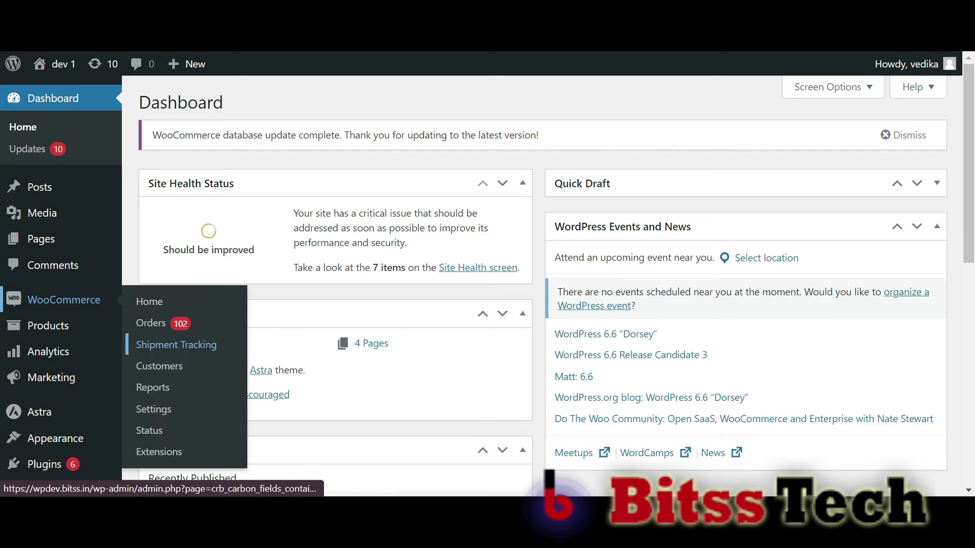
left_click(176, 345)
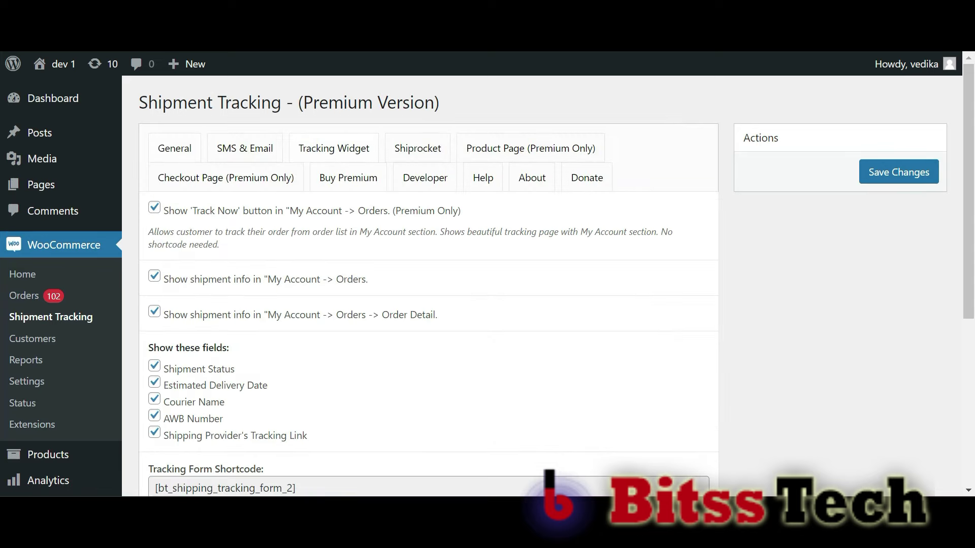
scroll(428, 305, "down", 1)
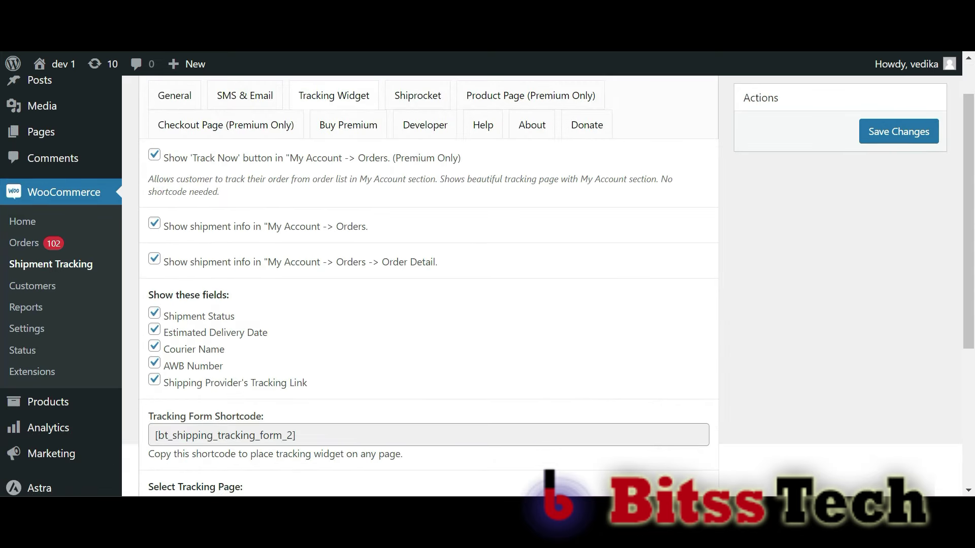
scroll(429, 305, "down", 1)
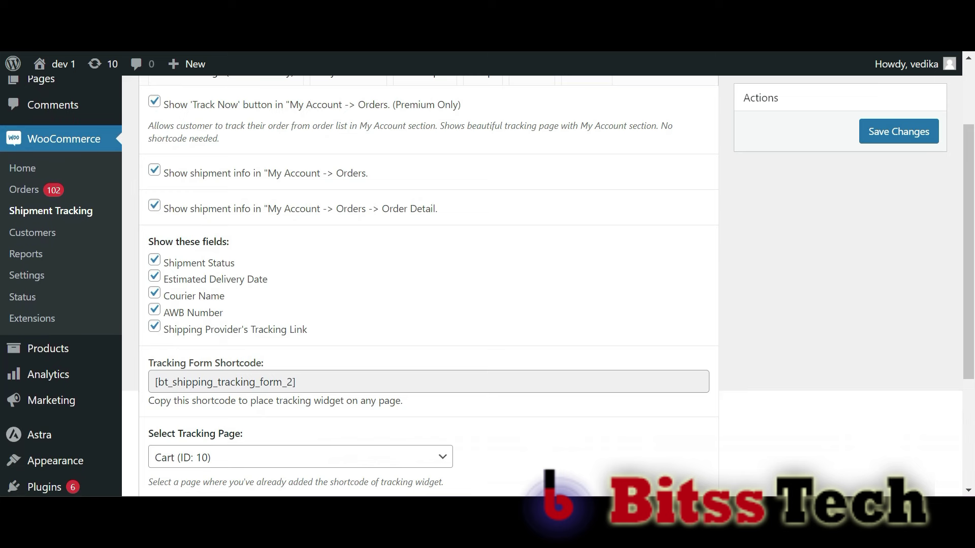
left_click_drag(155, 382, 296, 381)
key("ctrl+c")
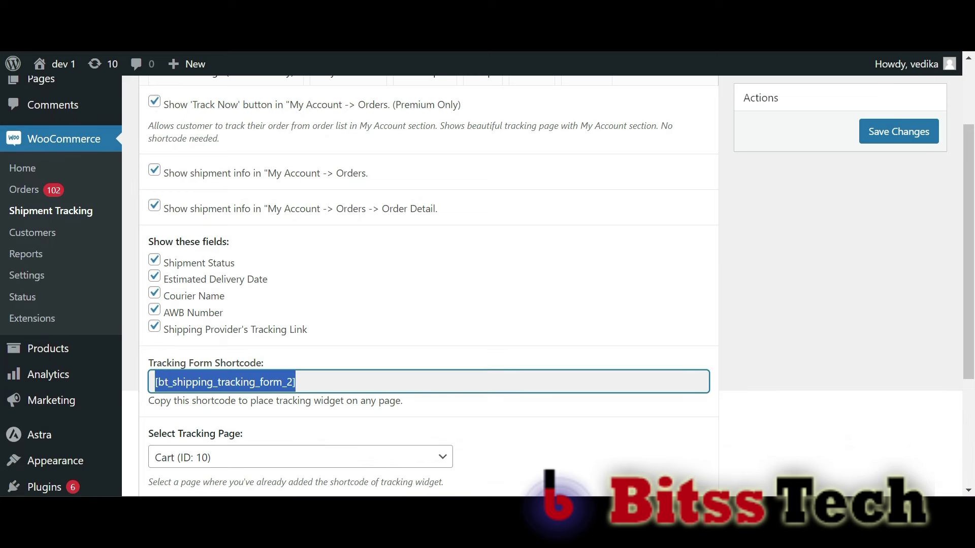
left_click(899, 131)
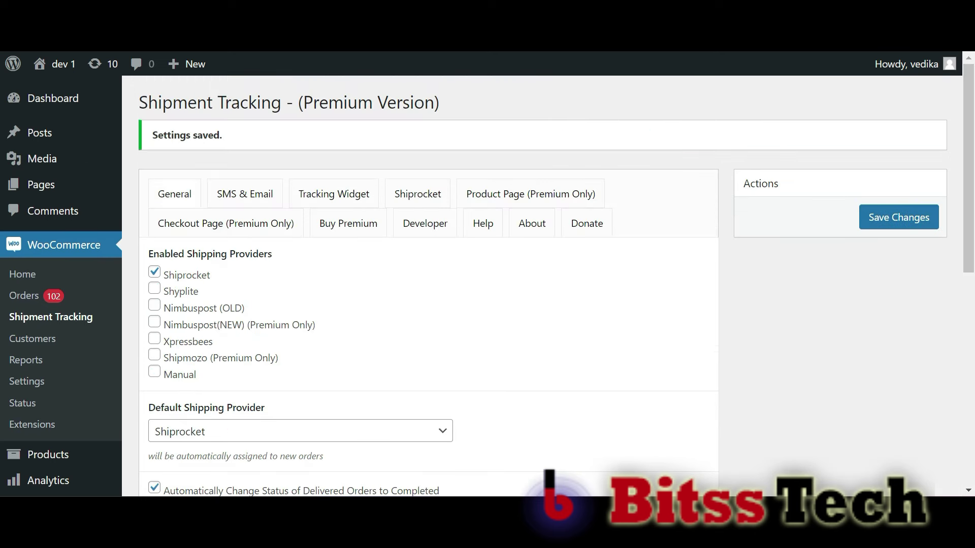
- Add a new page titled "tracker" containing the shortcode [bt_shipping_tracking_form_2]
mouse_move(41, 185)
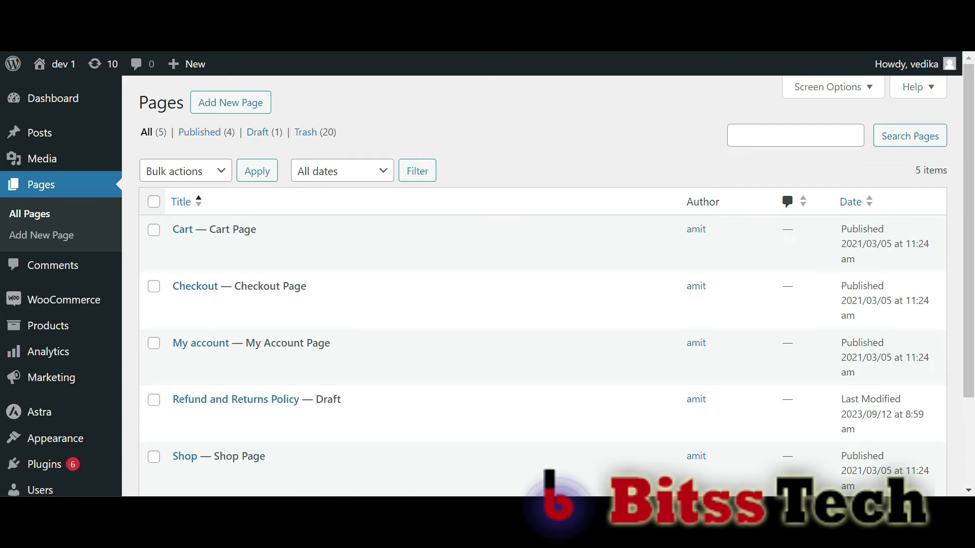
left_click(41, 235)
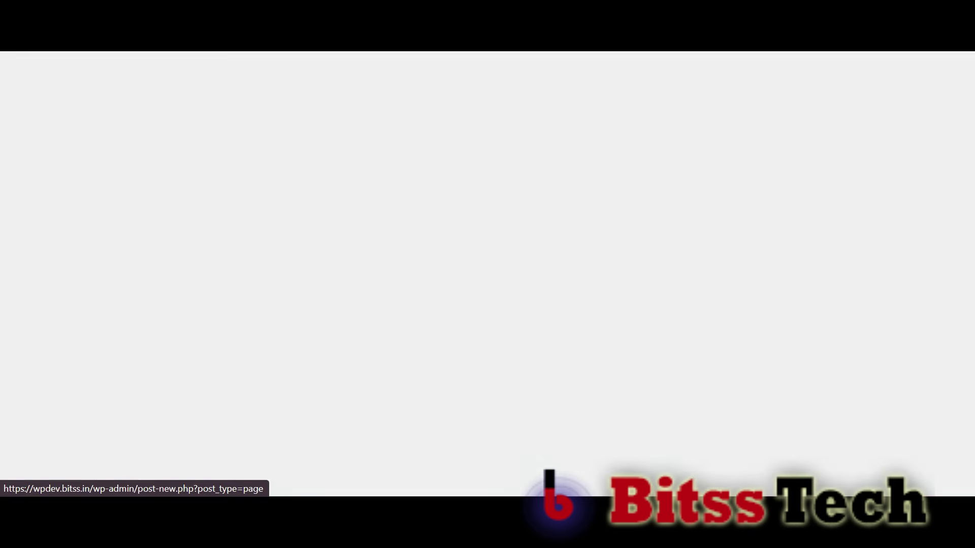
type("tracker")
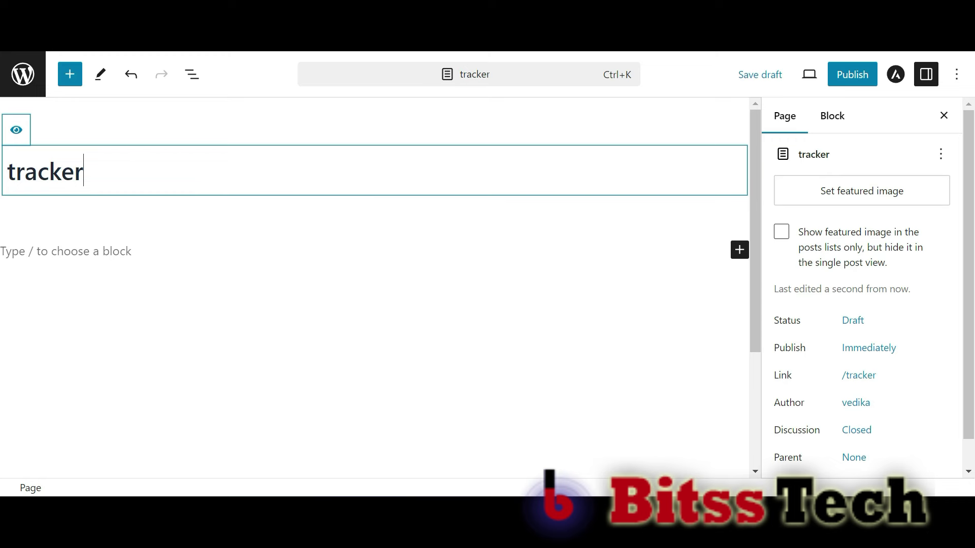
key("Return")
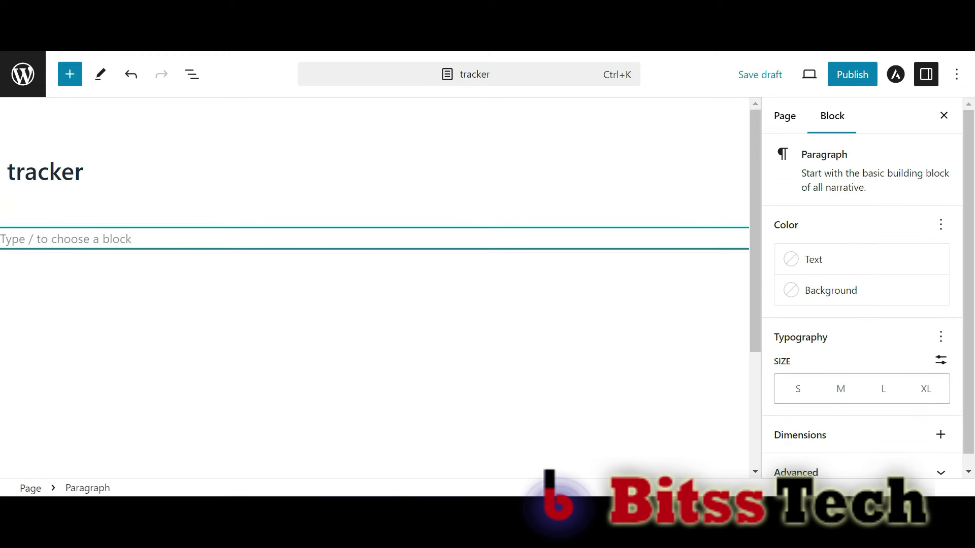
key("ctrl+v")
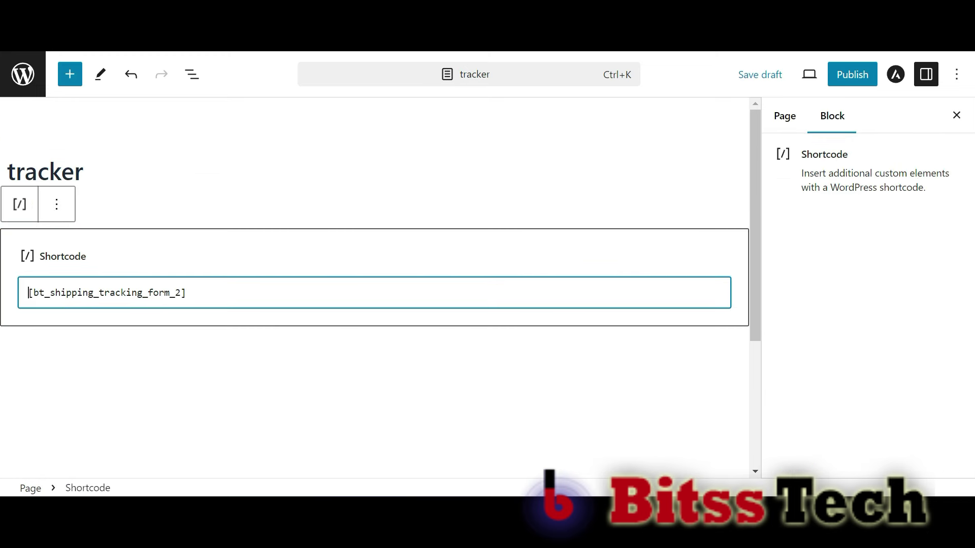
- Publish the "tracker" page and view its Track Your Order form on the site
left_click(852, 74)
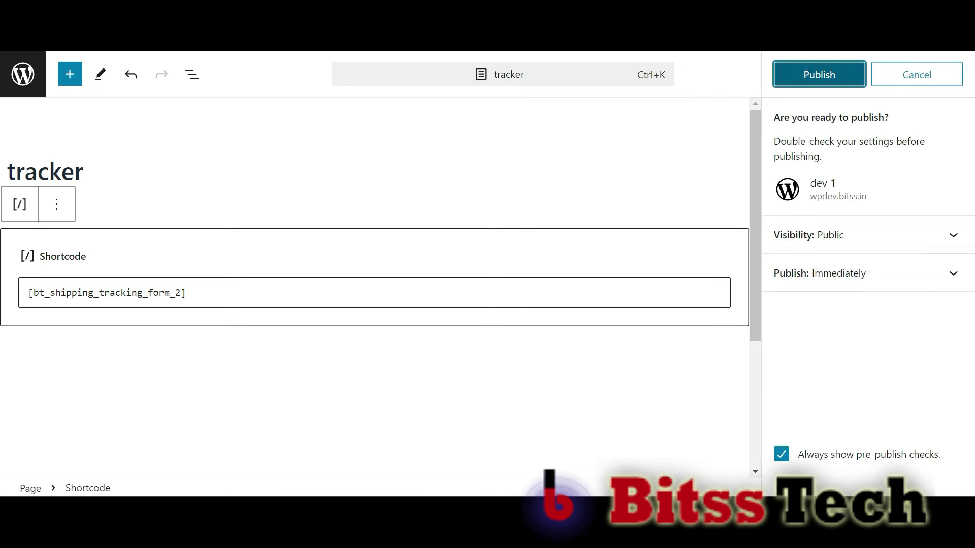
left_click(816, 74)
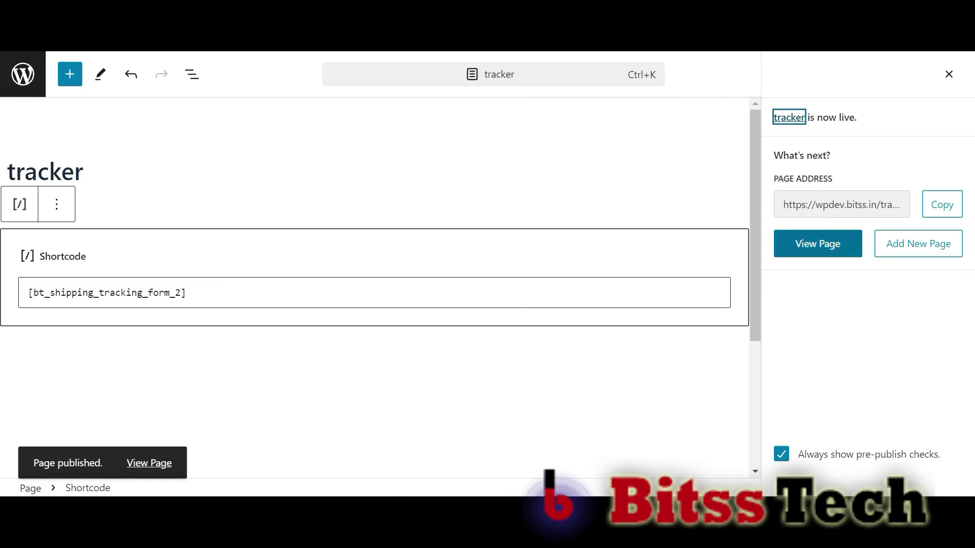
left_click(817, 244)
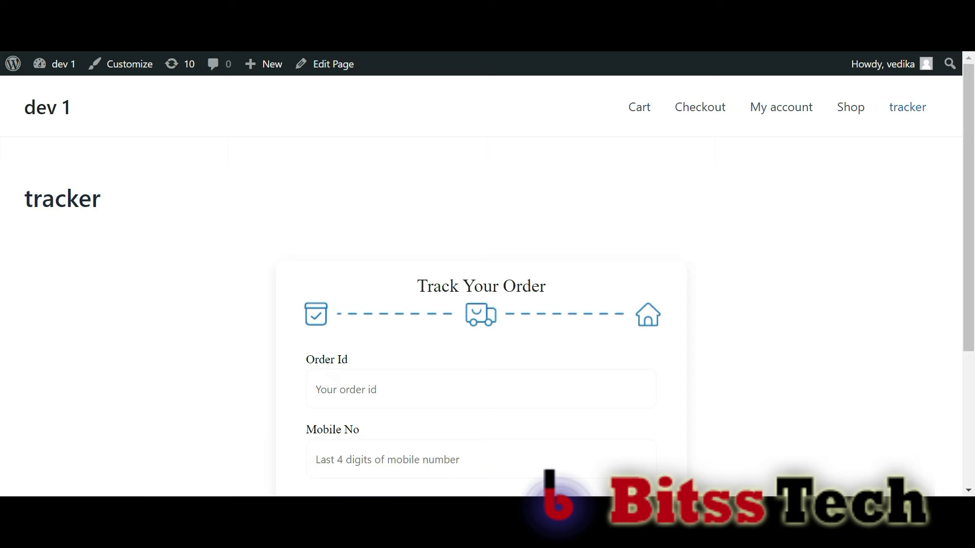
scroll(488, 284, "down", 2)
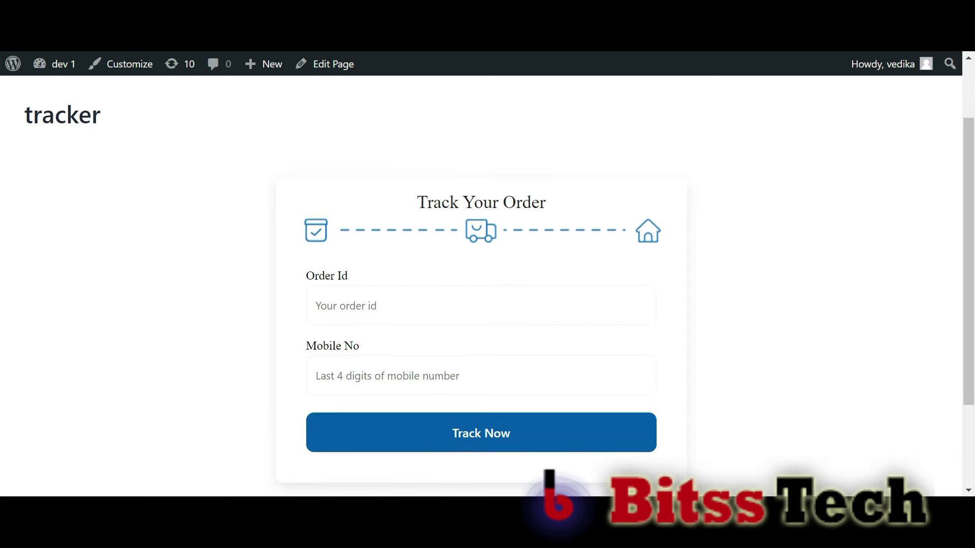
scroll(488, 284, "down", 1)
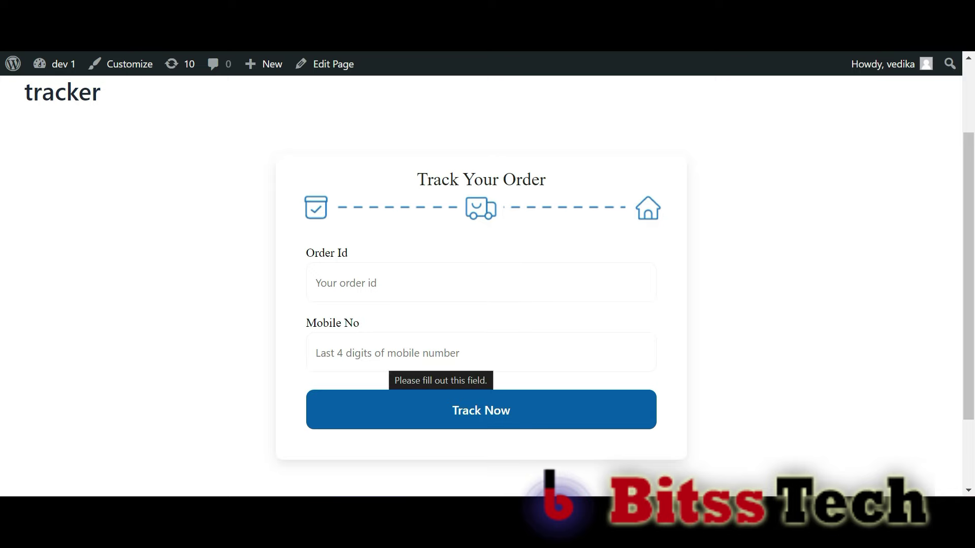
- Go back to the WooCommerce orders, open the newest order and copy its order number
mouse_move(60, 63)
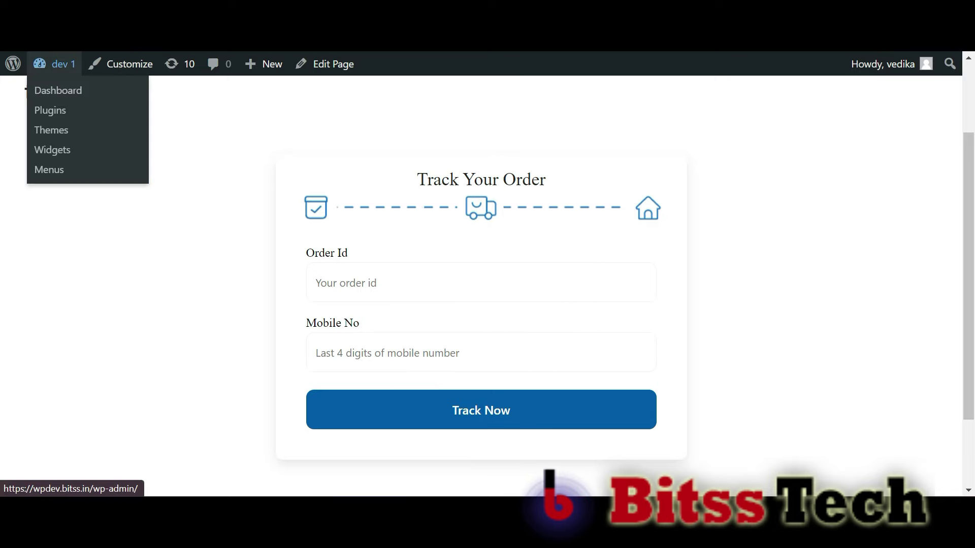
left_click(58, 90)
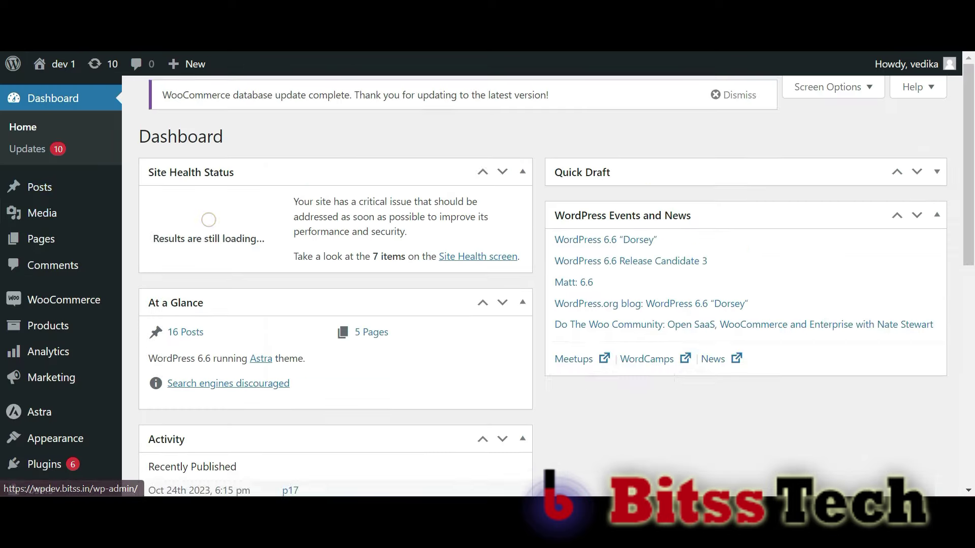
mouse_move(63, 300)
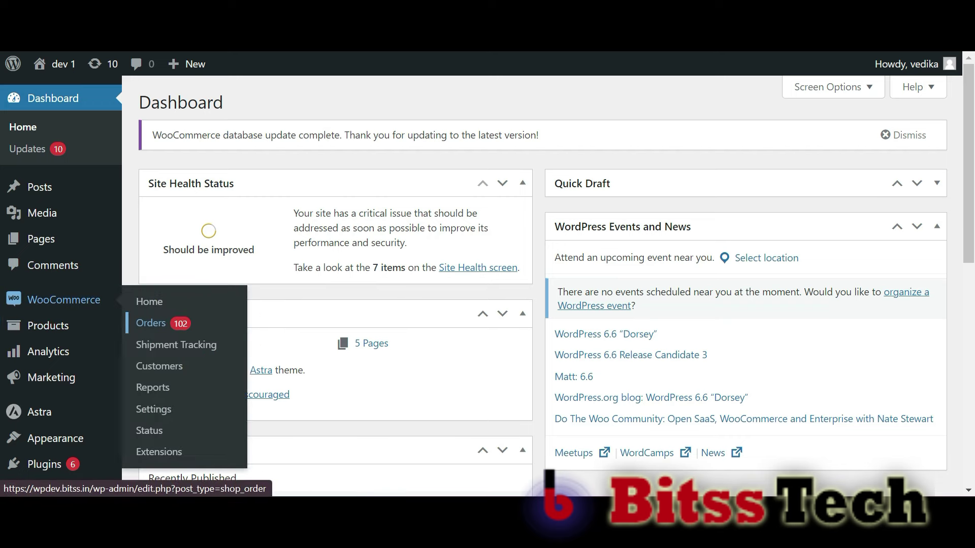
left_click(151, 323)
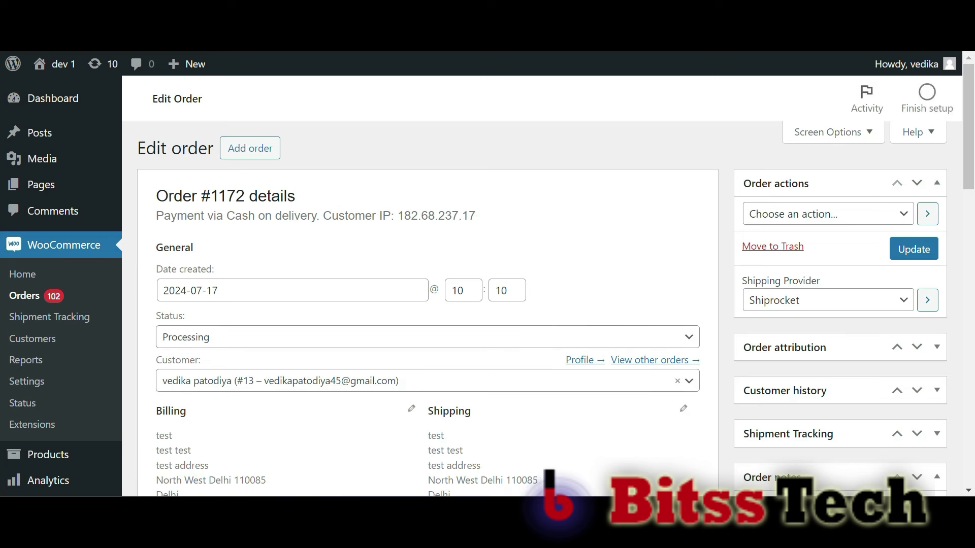
left_click_drag(211, 196, 249, 196)
key("ctrl+c")
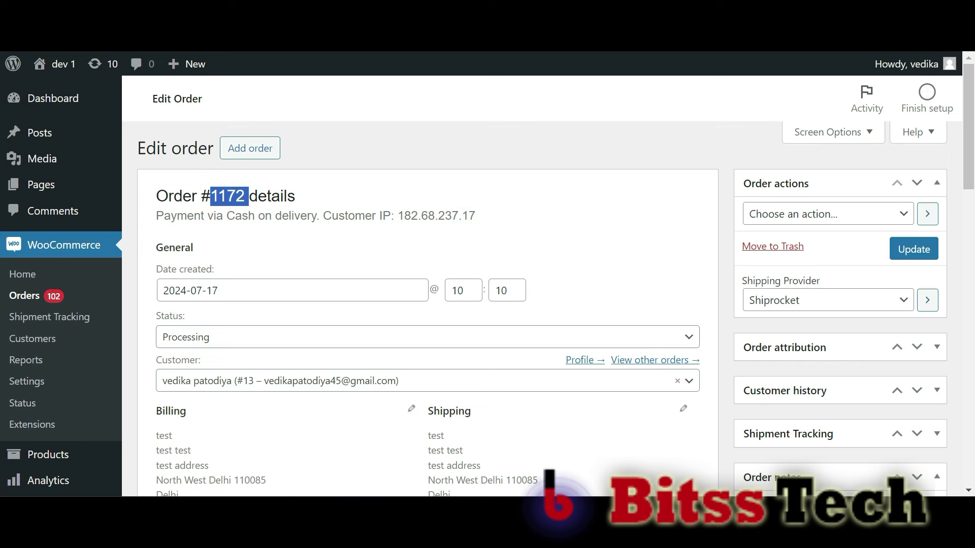
- Fill in the tracker page's form with the copied order ID and the mobile number's last four digits, track the order and review its status
key("ctrl+Tab")
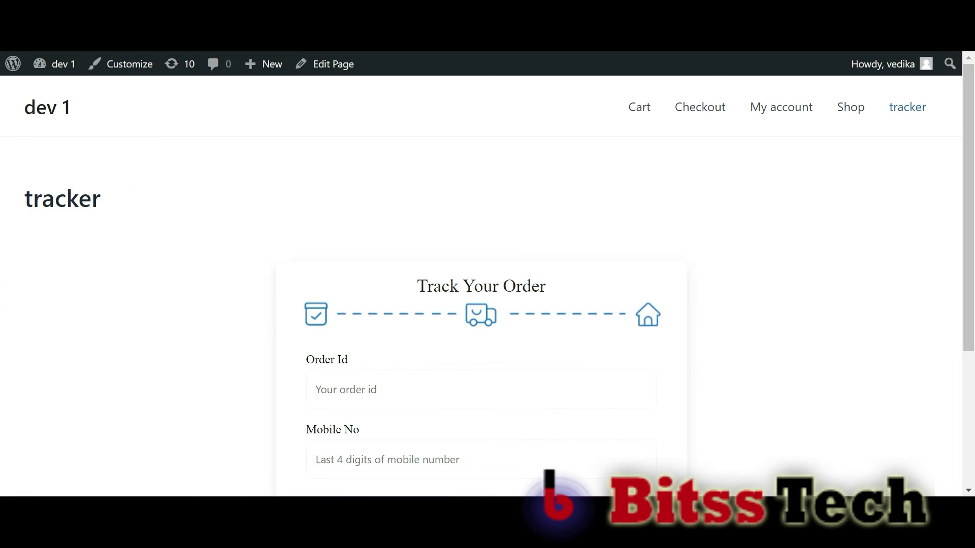
left_click(481, 389)
key("ctrl+v")
left_click(481, 460)
type("98")
type("79")
key("BackSpace")
type("8")
scroll(481, 274, "down", 2)
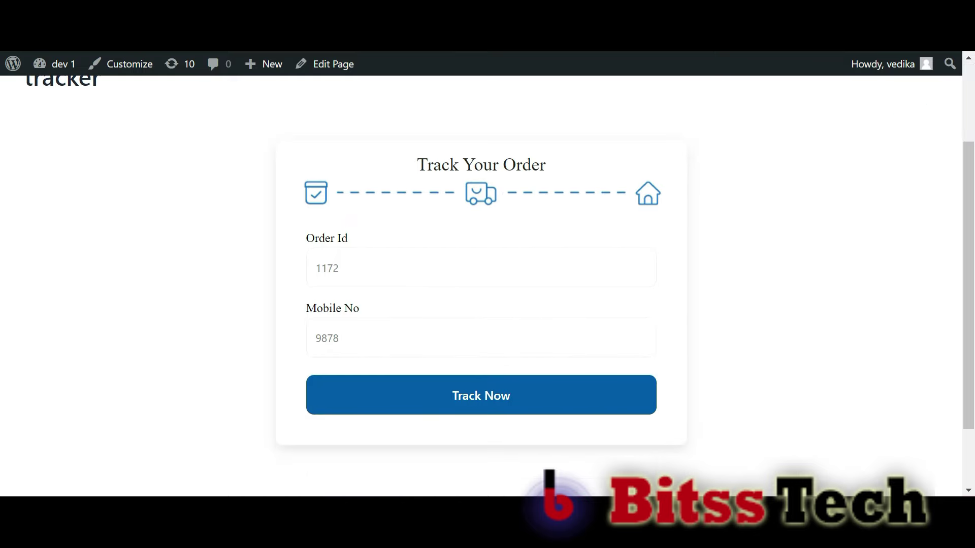
key("Return")
scroll(481, 285, "down", 2)
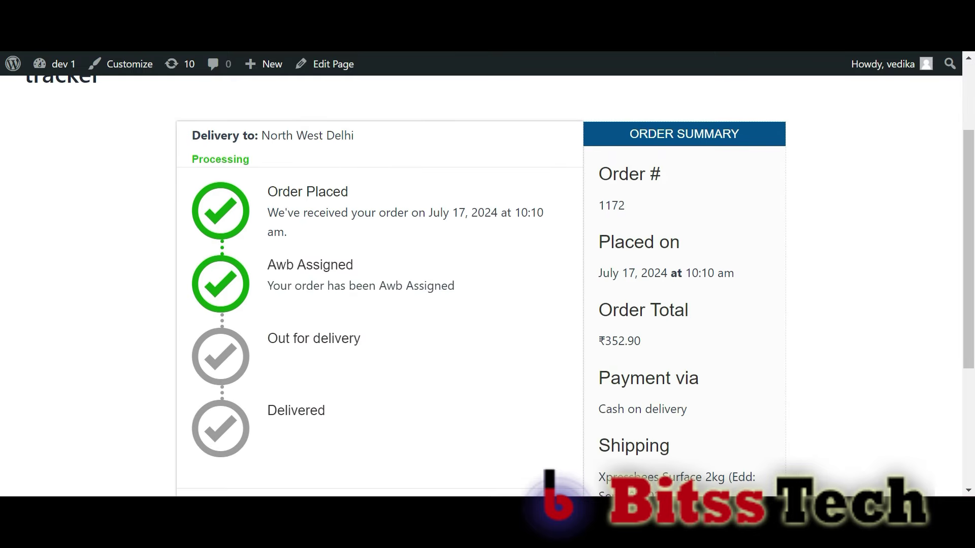
scroll(481, 284, "down", 4)
scroll(481, 284, "up", 2)
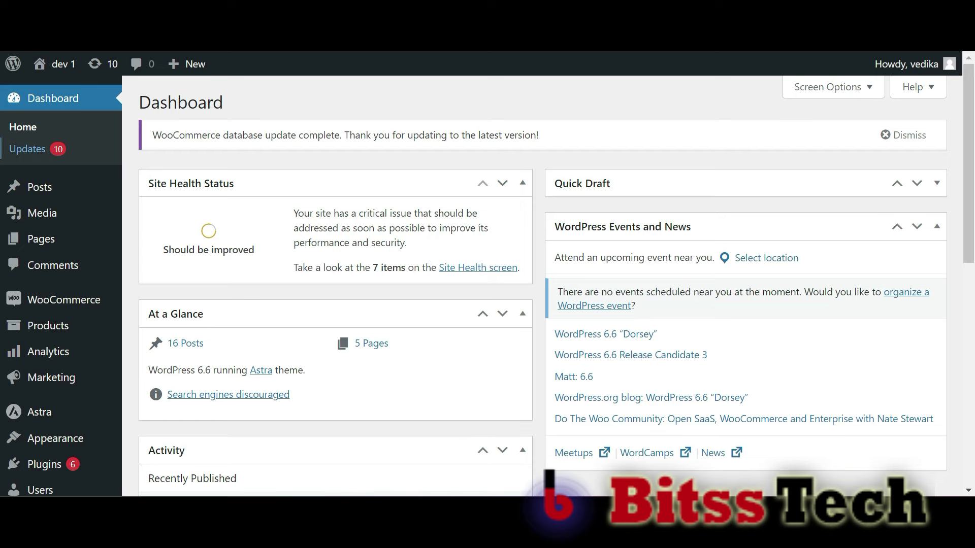
- Open the Shipment Tracking product page settings and leave the "Estimated Delivery Date Checker" widget enabled
mouse_move(64, 299)
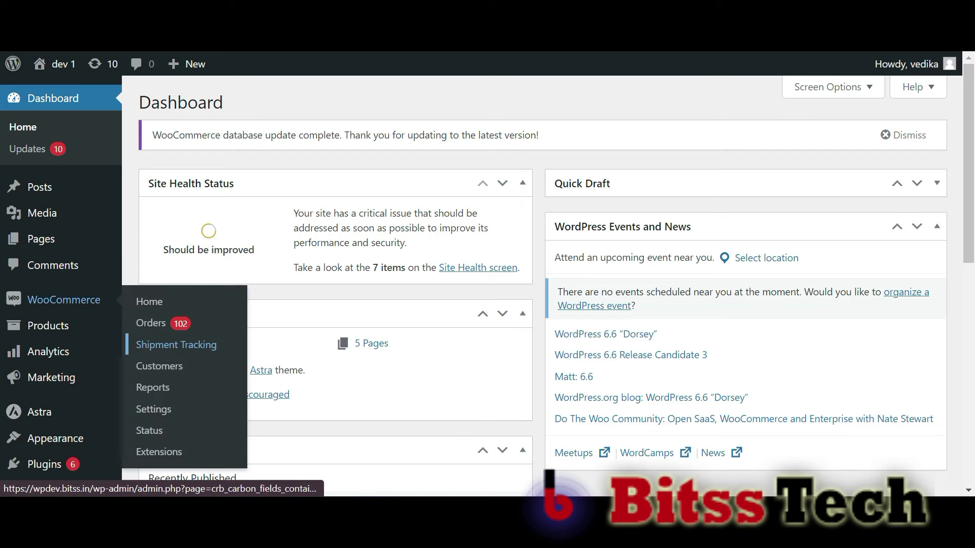
left_click(176, 344)
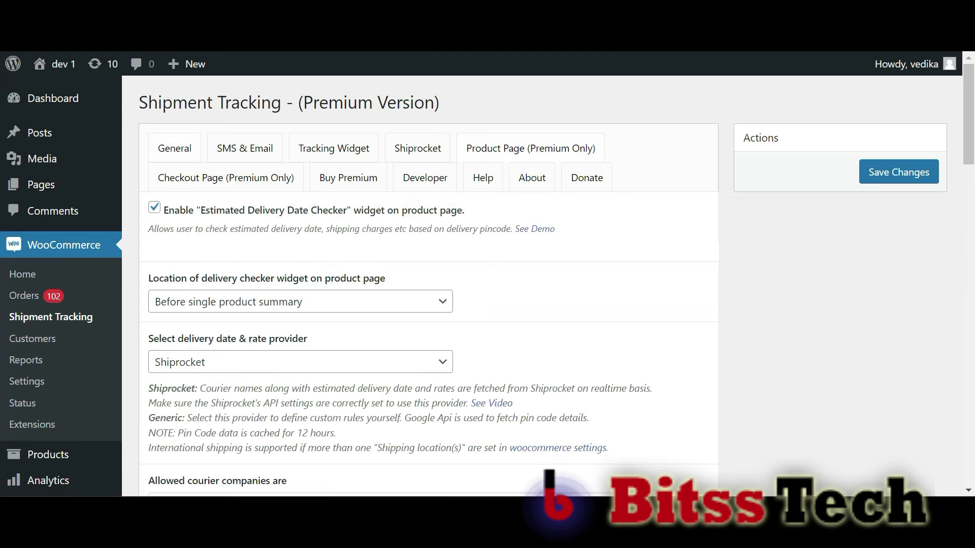
left_click(155, 207)
left_click(154, 207)
scroll(429, 284, "down", 2)
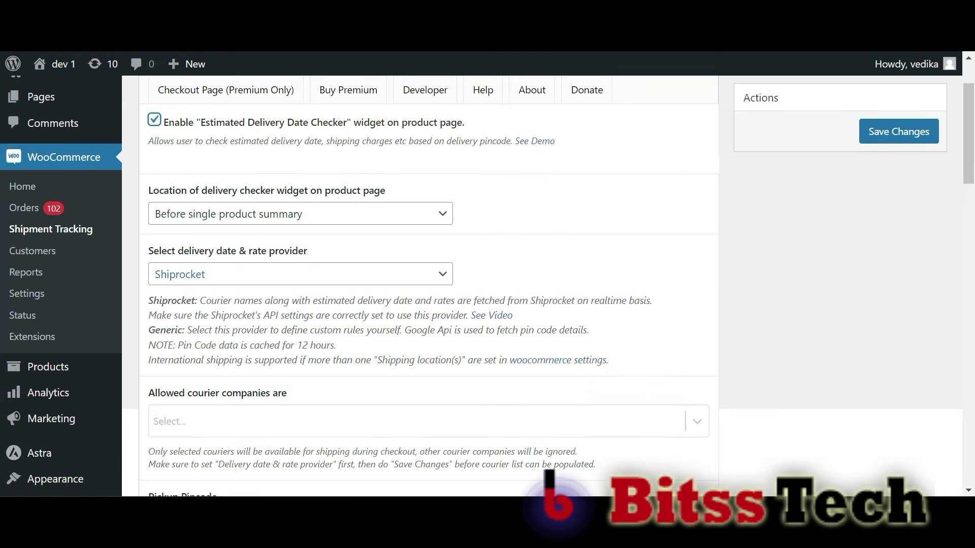
- Examine the choices for the delivery date & rate provider and for the allowed courier companies, leaving both settings as they are
left_click(300, 274)
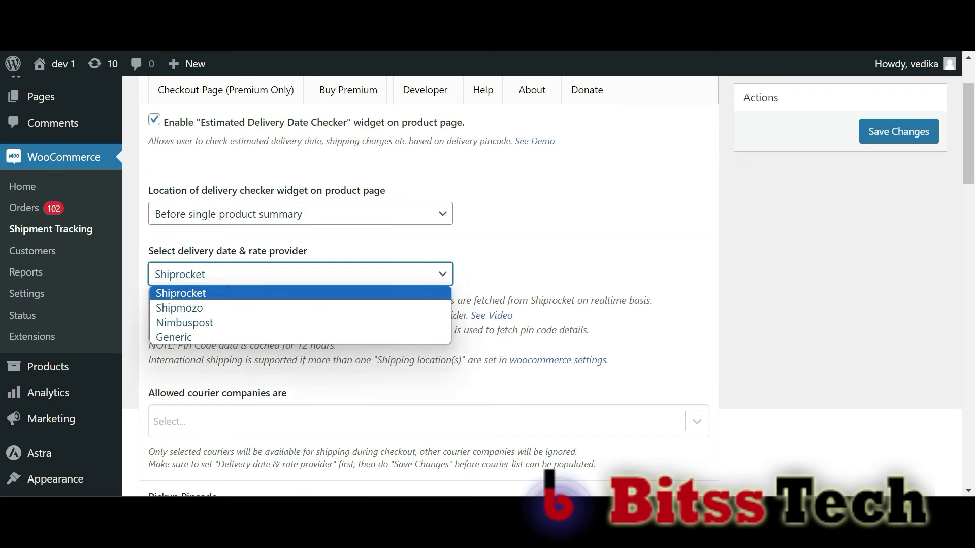
key("Escape")
scroll(429, 284, "down", 3)
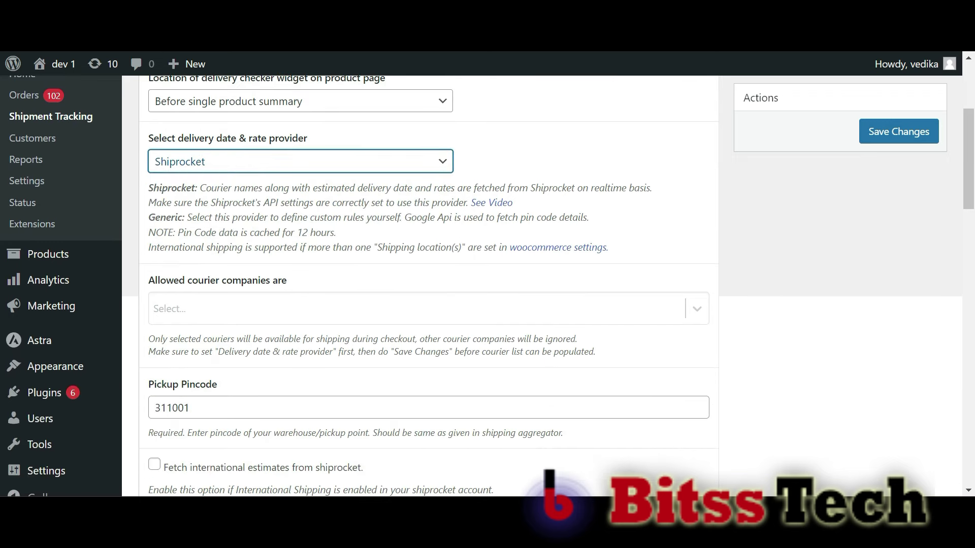
left_click(429, 309)
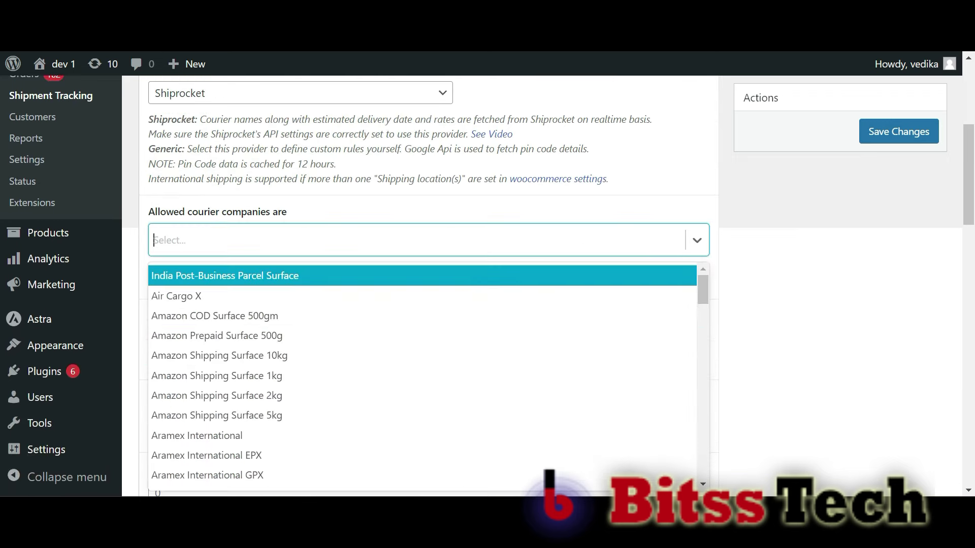
key("Escape")
scroll(428, 284, "down", 2)
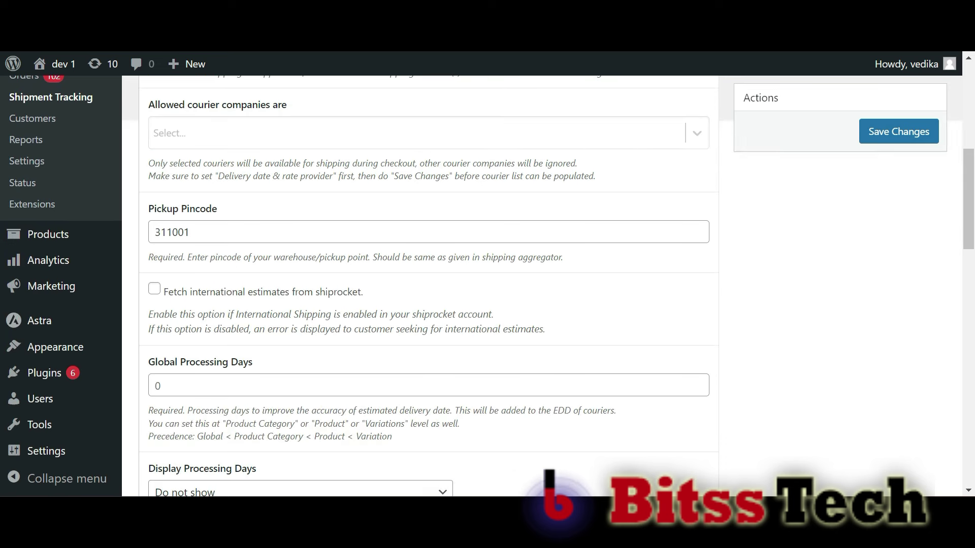
- Set the Global Processing Days to 45 and save the product page settings
scroll(429, 284, "down", 3)
left_click(161, 230)
type("45")
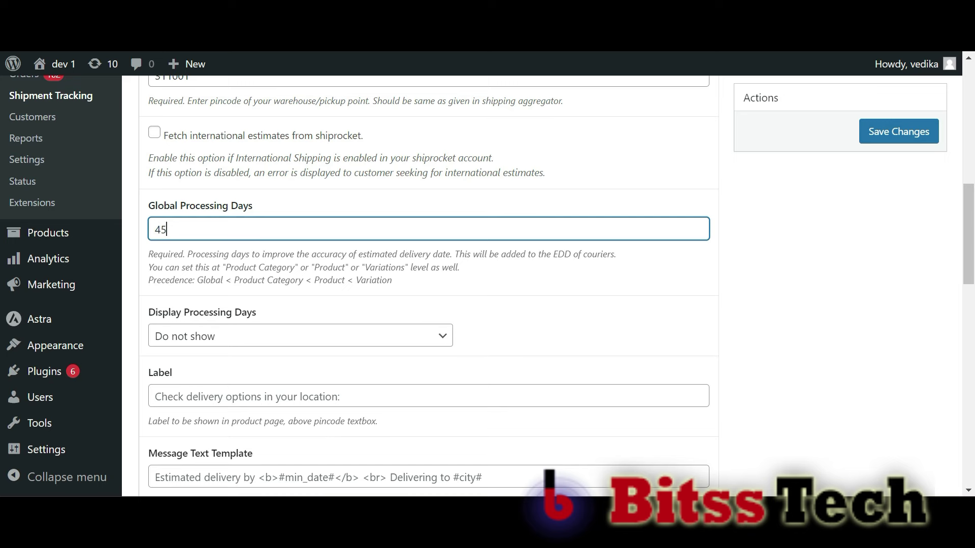
scroll(429, 284, "up", 6)
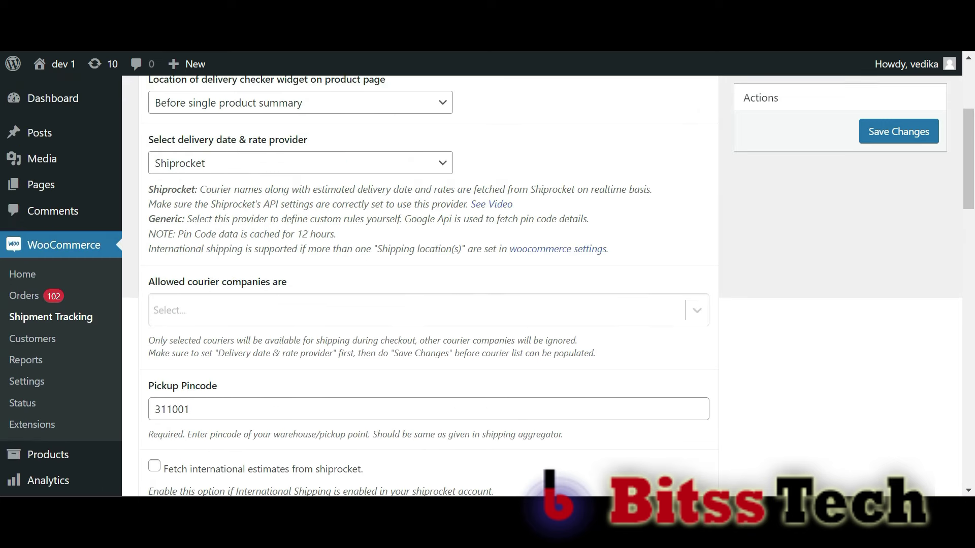
left_click(898, 132)
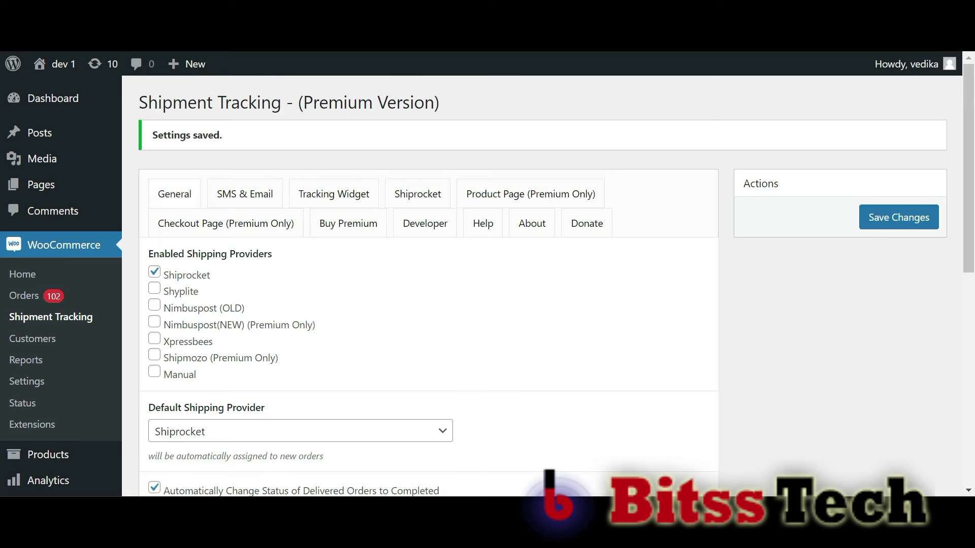
- Visit the store, open product 2 and check its delivery estimate for pincode 311001
mouse_move(56, 64)
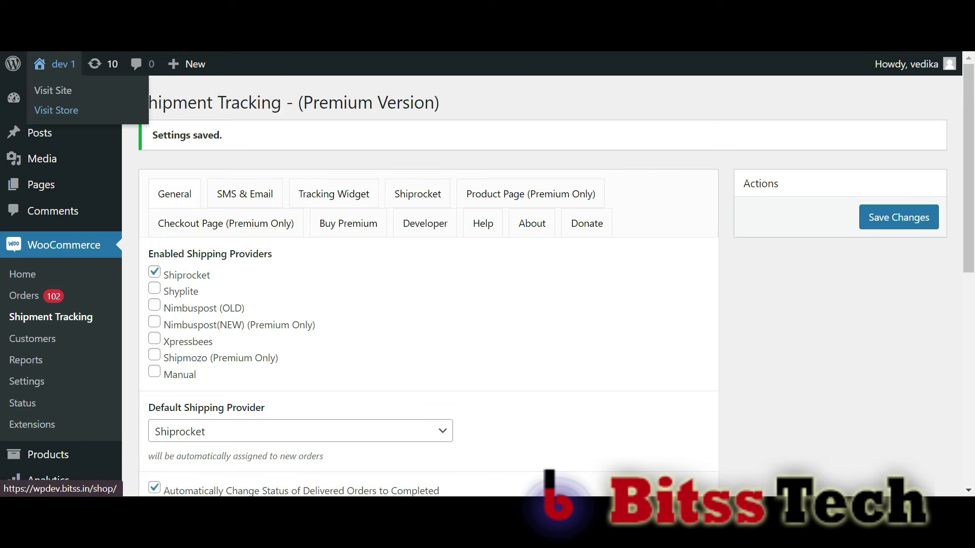
left_click(56, 110)
scroll(152, 228, "down", 5)
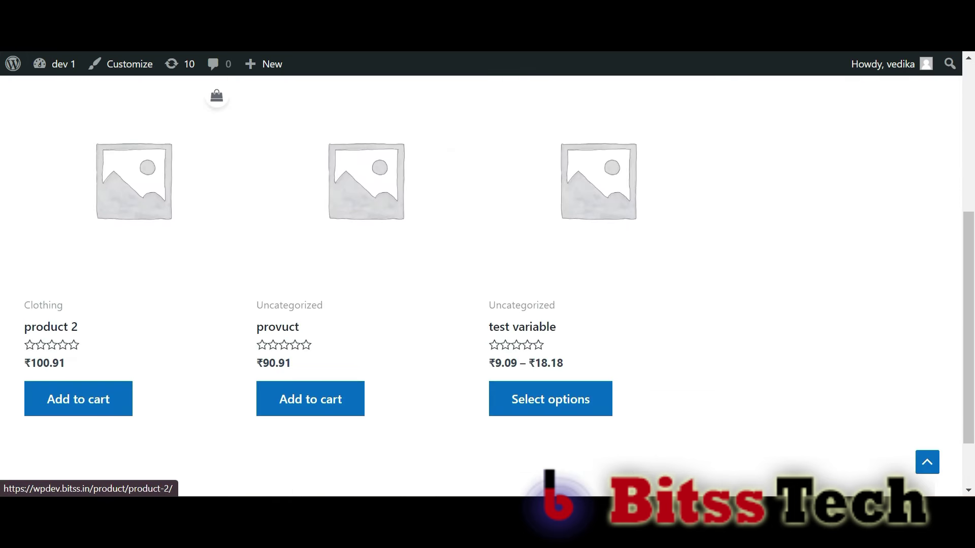
left_click(134, 193)
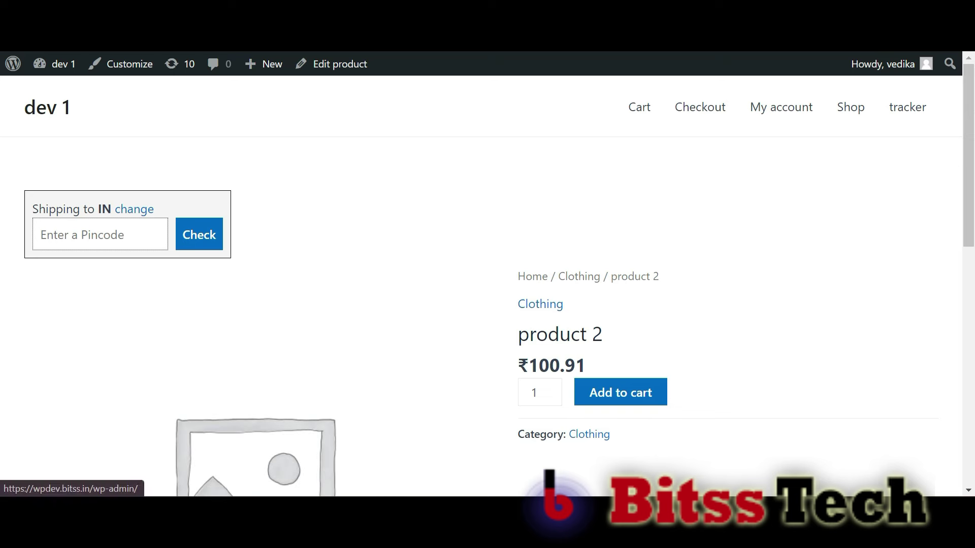
scroll(488, 279, "down", 1)
scroll(488, 279, "up", 1)
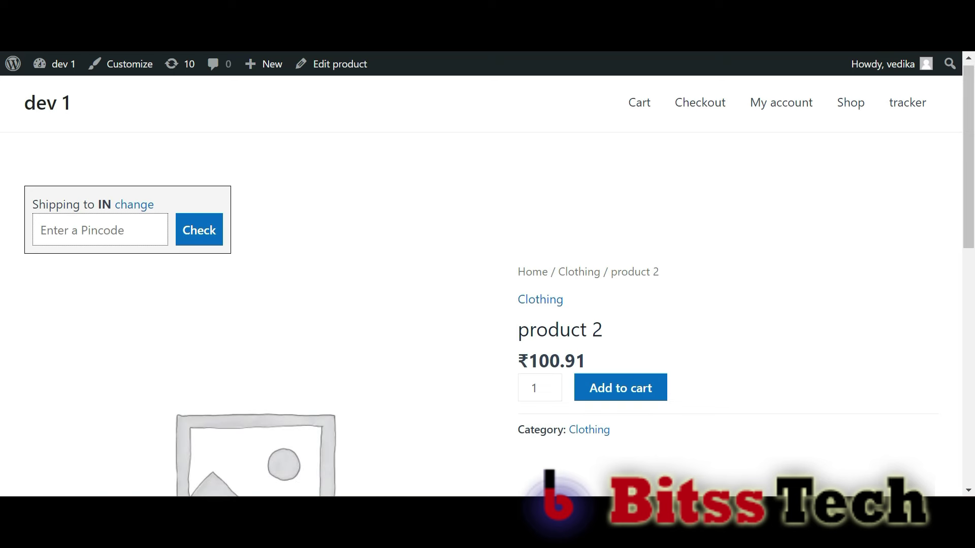
type("311001")
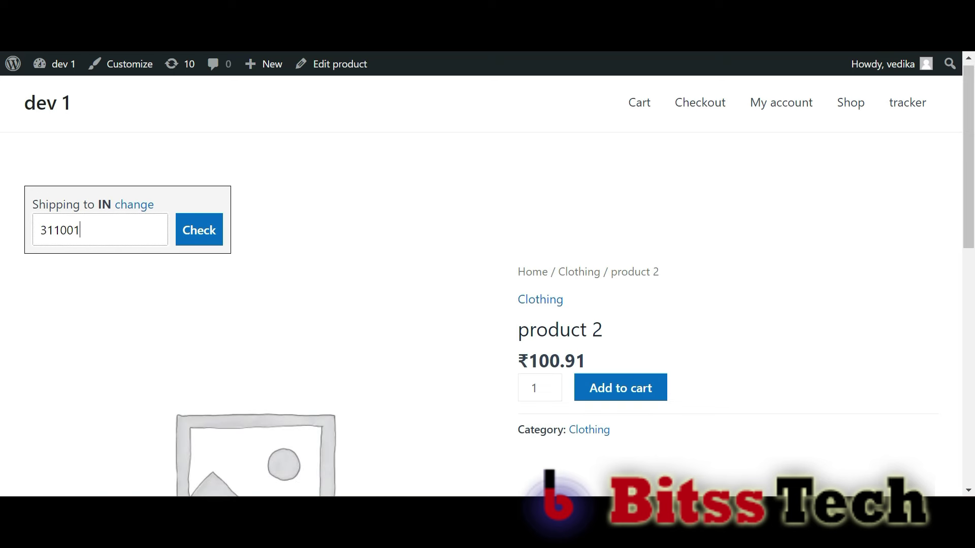
left_click(199, 230)
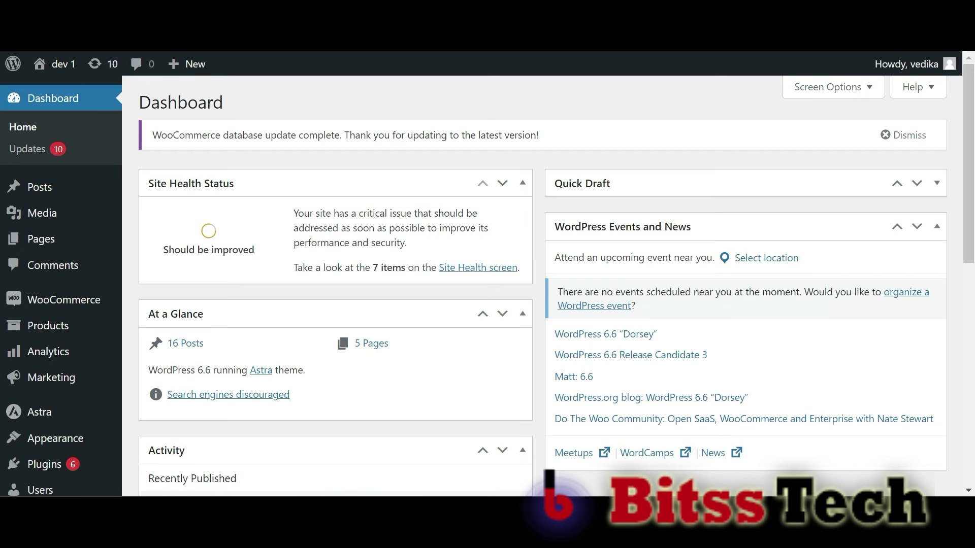
- Open the Shipment Tracking checkout page settings and enable automatic fetching of city & state from the pincode
mouse_move(64, 300)
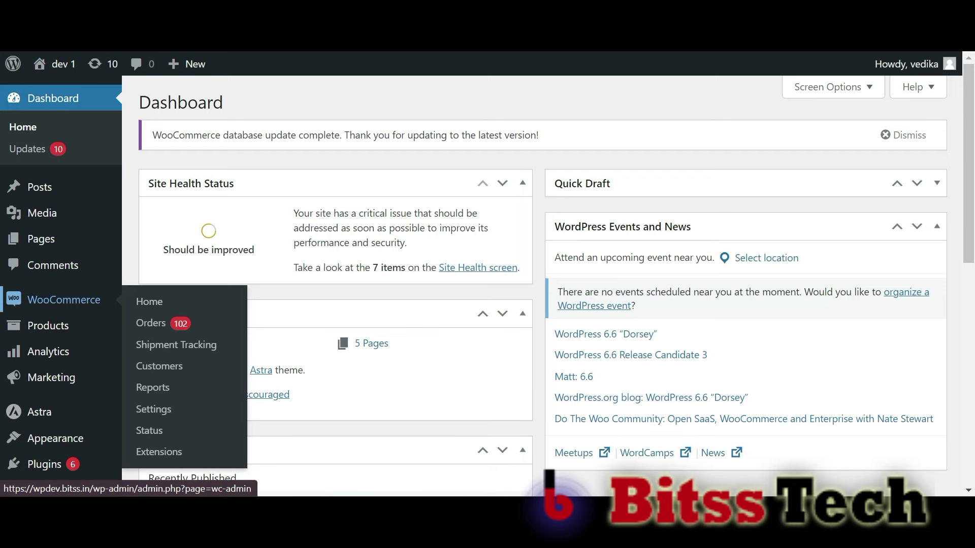
left_click(176, 345)
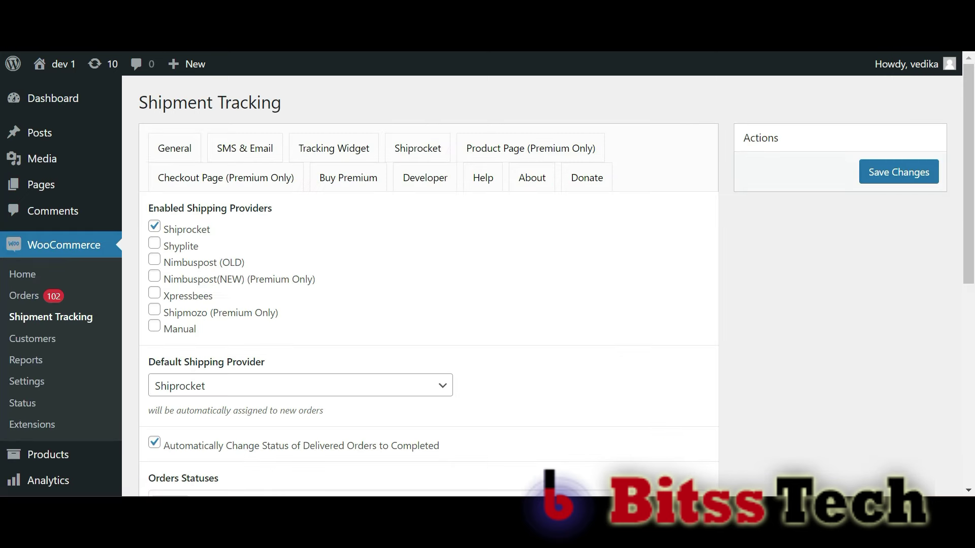
left_click(225, 177)
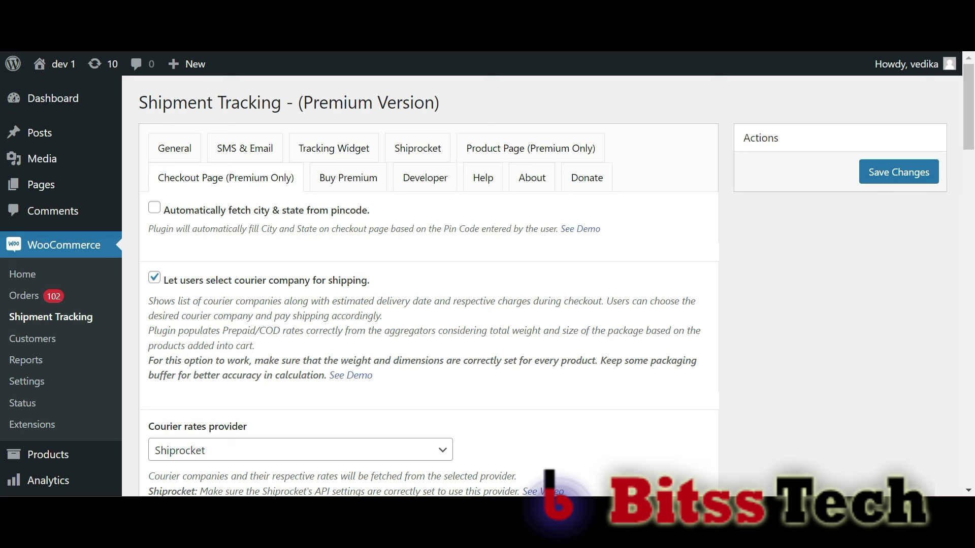
left_click(155, 207)
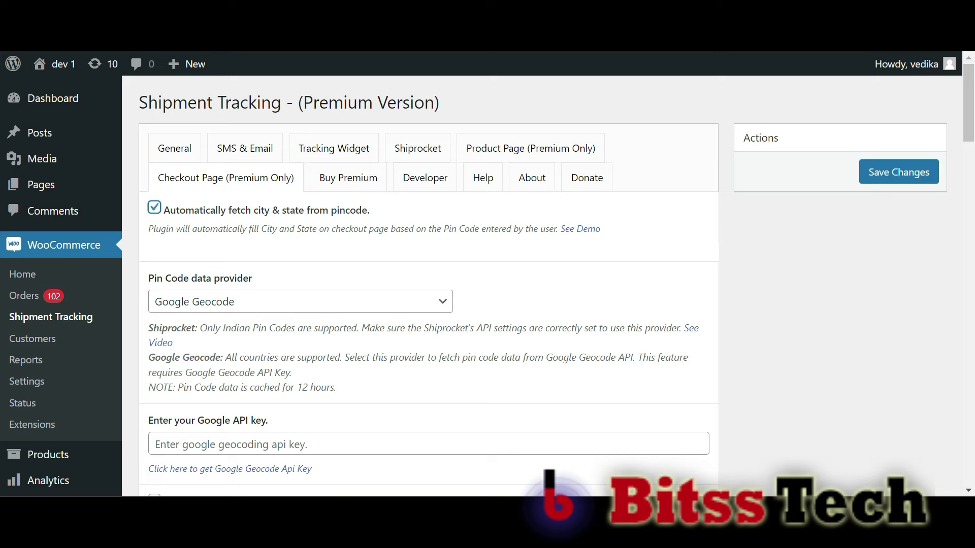
- Choose Shiprocket as the Pin Code data provider and save the checkout page settings
left_click(300, 301)
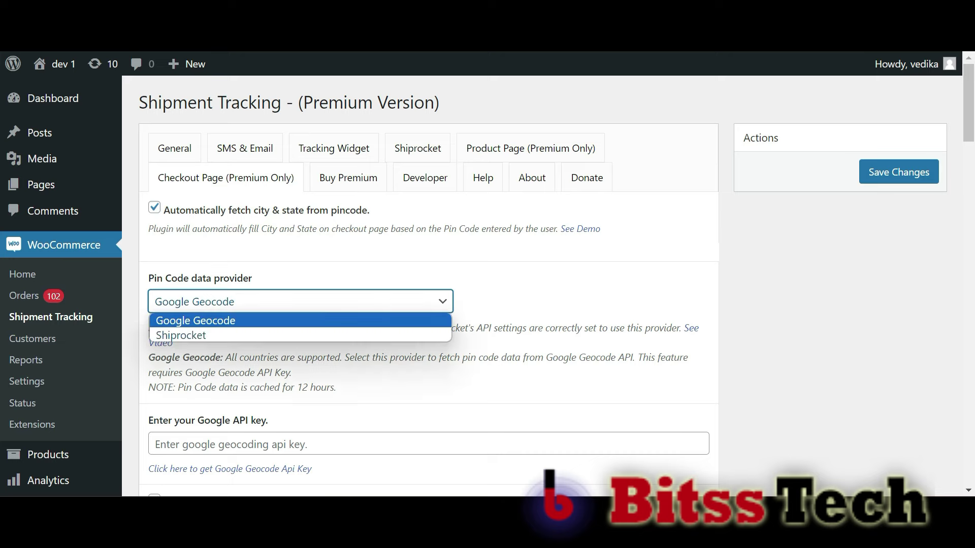
left_click(174, 333)
scroll(426, 285, "down", 4)
scroll(548, 284, "down", 1)
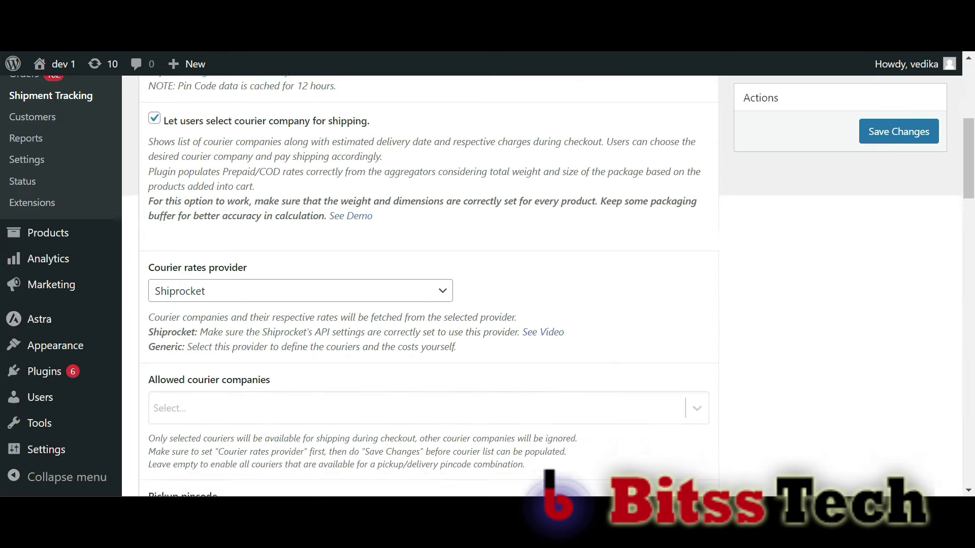
scroll(548, 284, "up", 5)
left_click(899, 172)
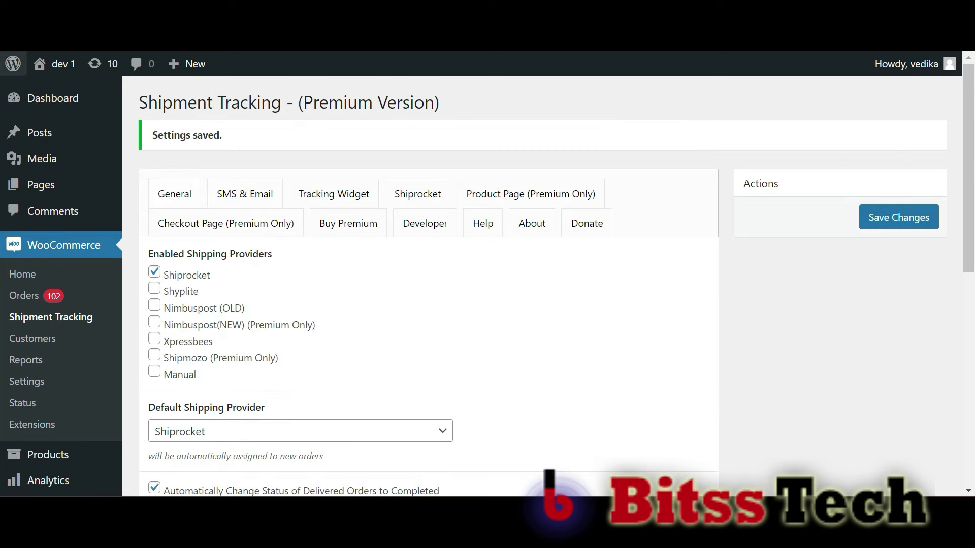
- Visit the store and add product 2 to the cart
mouse_move(57, 64)
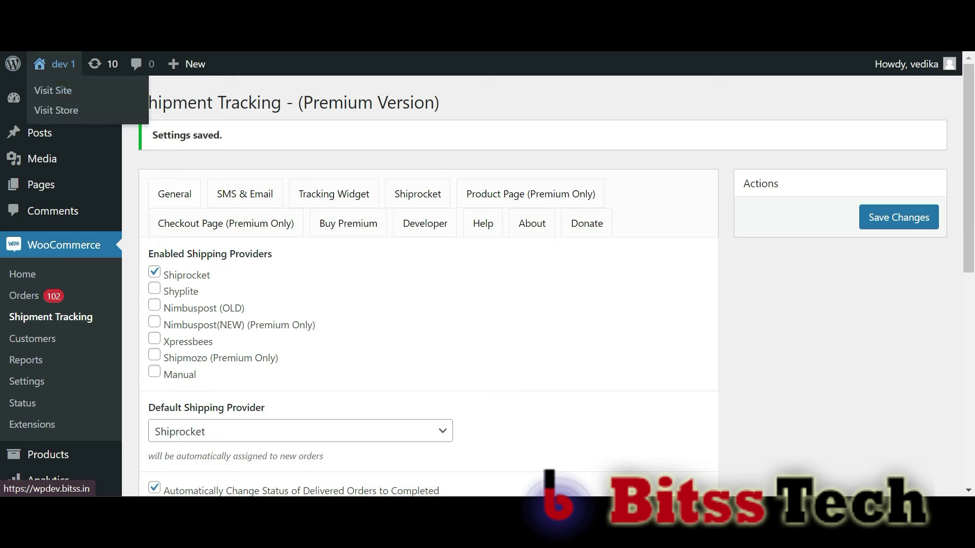
left_click(56, 110)
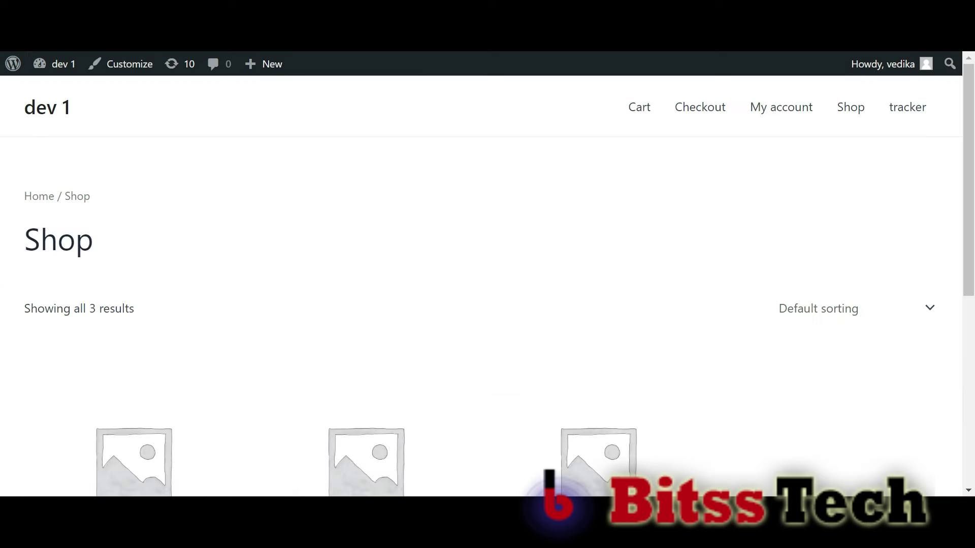
scroll(216, 165, "down", 4)
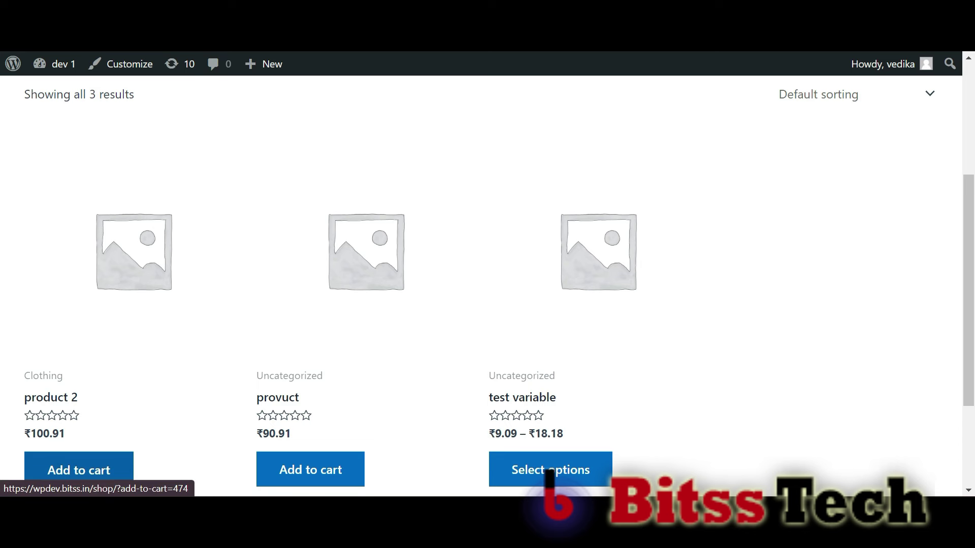
left_click(78, 470)
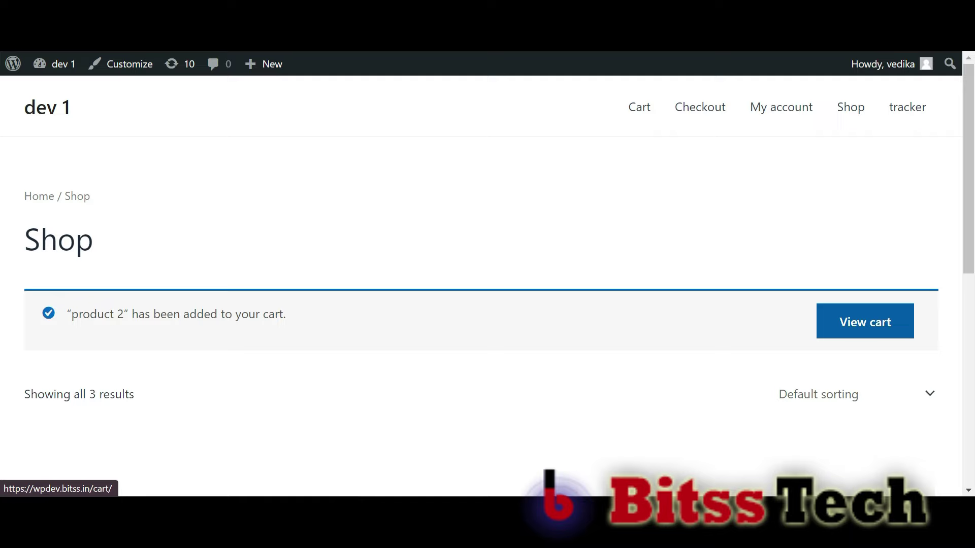
- View the cart with its courier shipping options and proceed to checkout
left_click(865, 322)
scroll(488, 284, "down", 10)
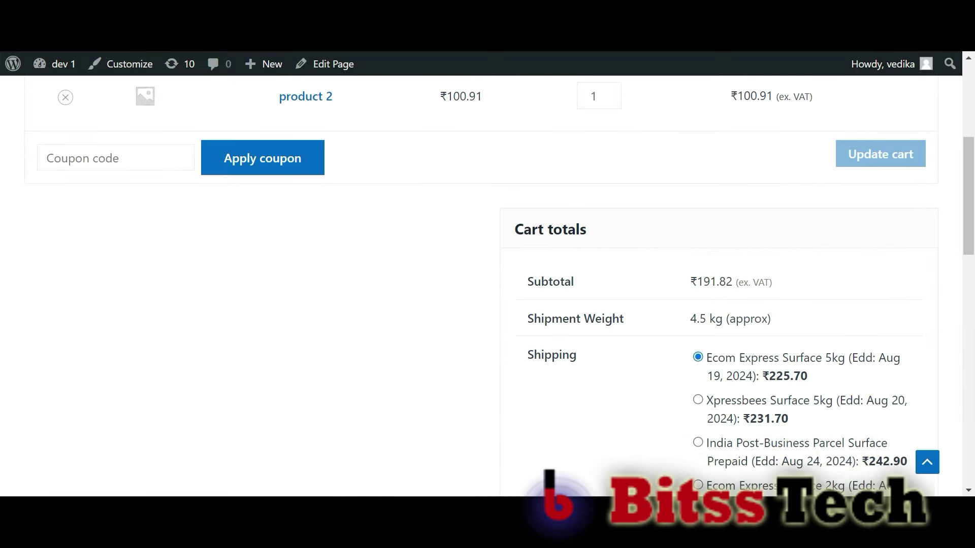
scroll(719, 366, "down", 5)
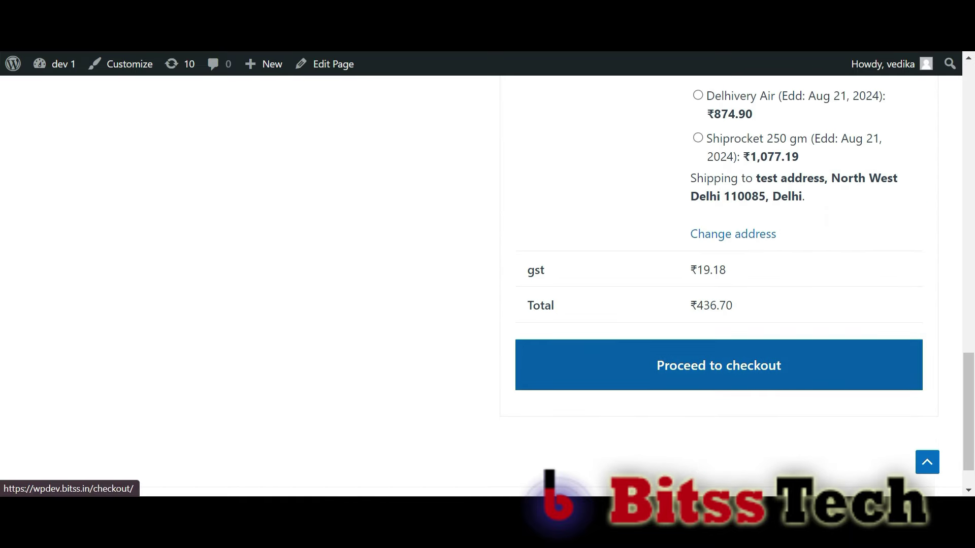
left_click(718, 365)
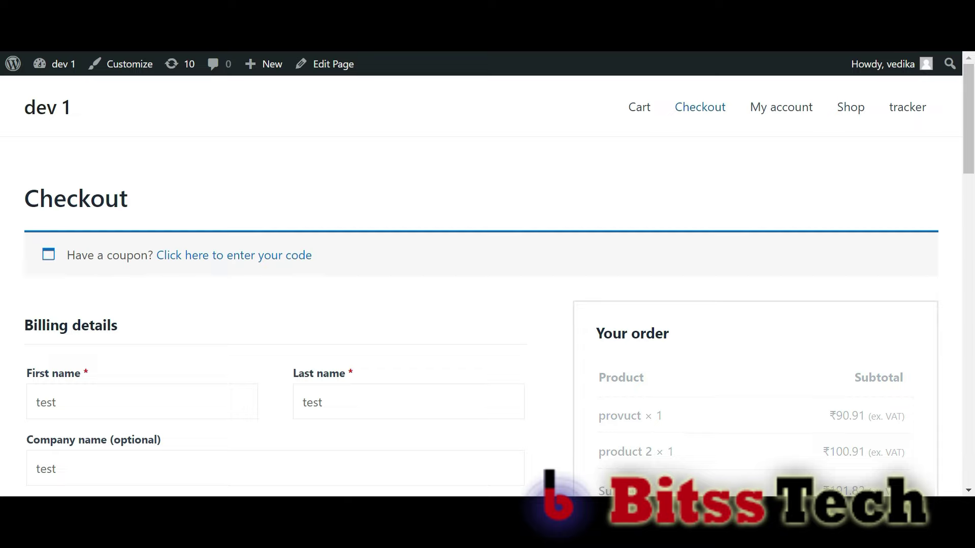
- Replace the billing PIN Code with 311001 and review the auto-filled city, state and courier options
scroll(487, 285, "down", 10)
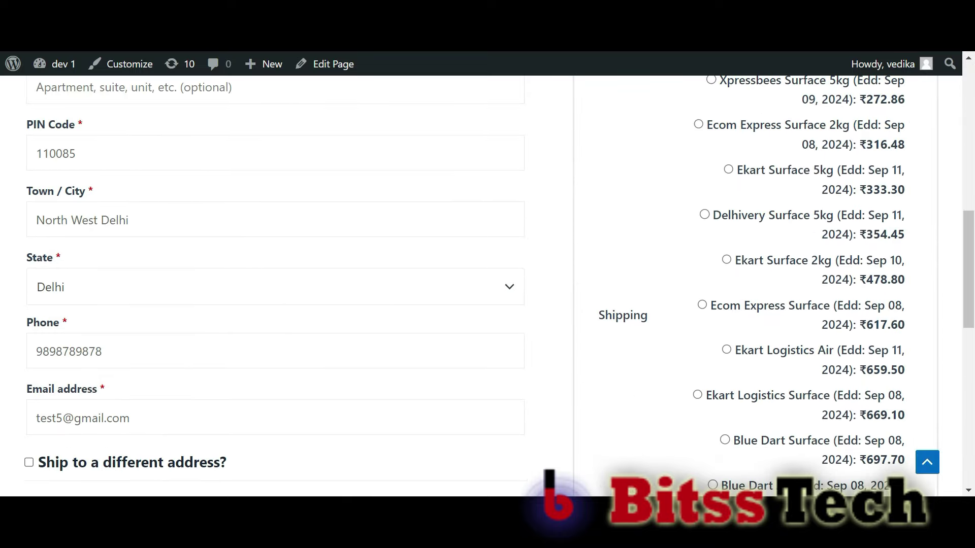
scroll(488, 284, "up", 1)
key("BackSpace")
key("BackSpace")
key("BackSpace")
key("BackSpace")
key("BackSpace")
key("BackSpace")
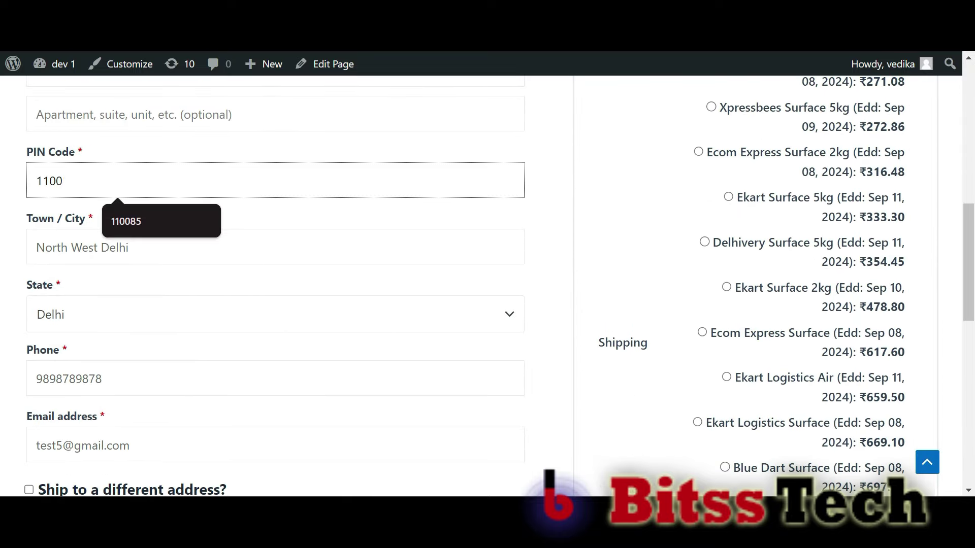
type("311001")
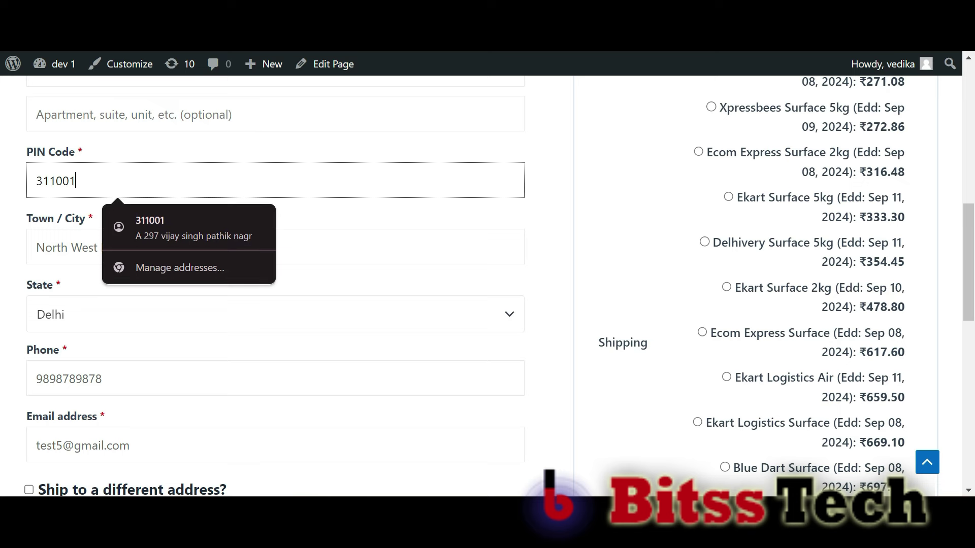
left_click(756, 275)
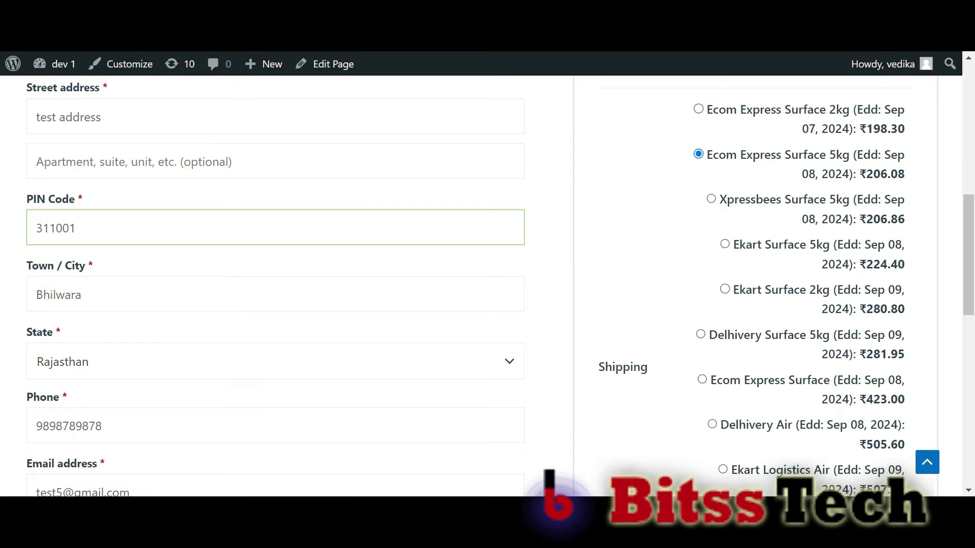
scroll(488, 285, "down", 3)
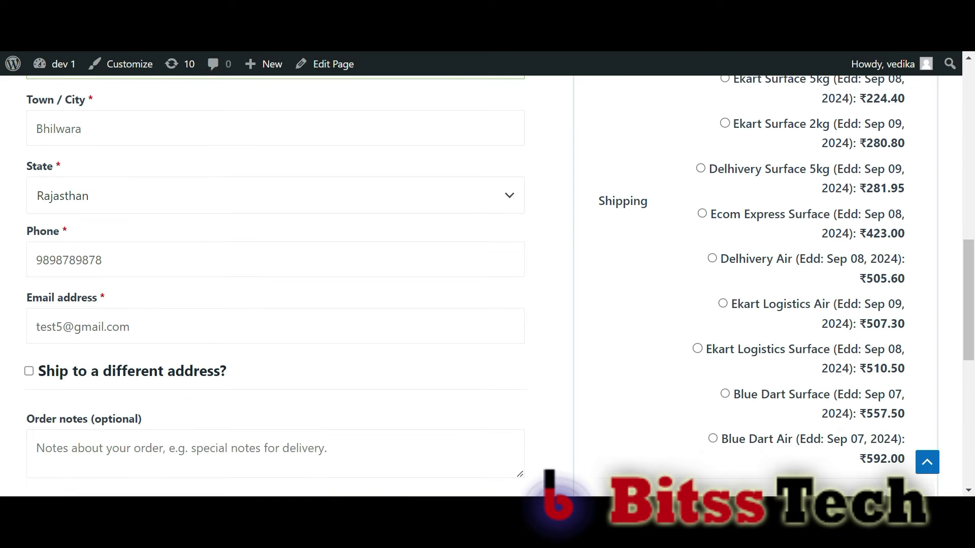
- Look over the checkout page's PIN Code, city and state fields alongside the courier shipping options
scroll(488, 285, "up", 3)
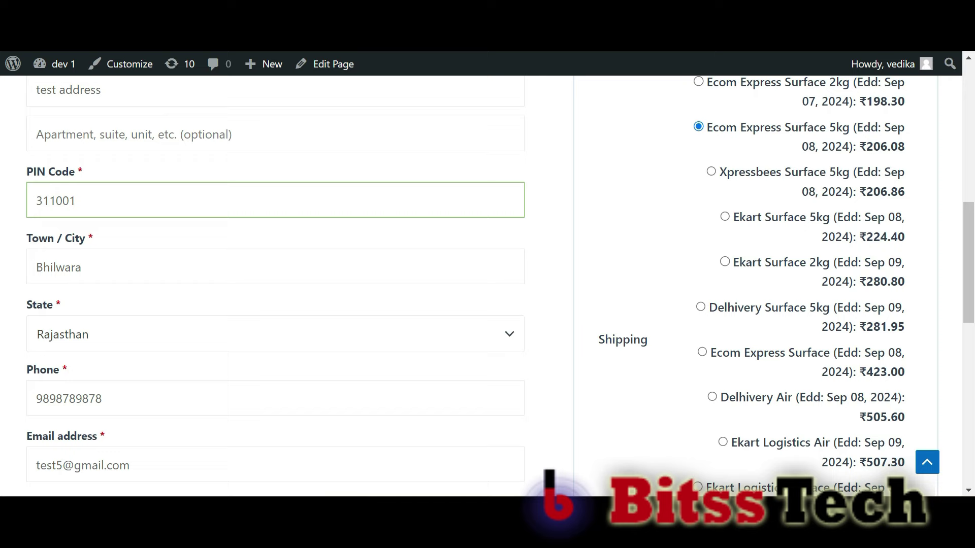
scroll(487, 285, "up", 3)
scroll(488, 285, "down", 5)
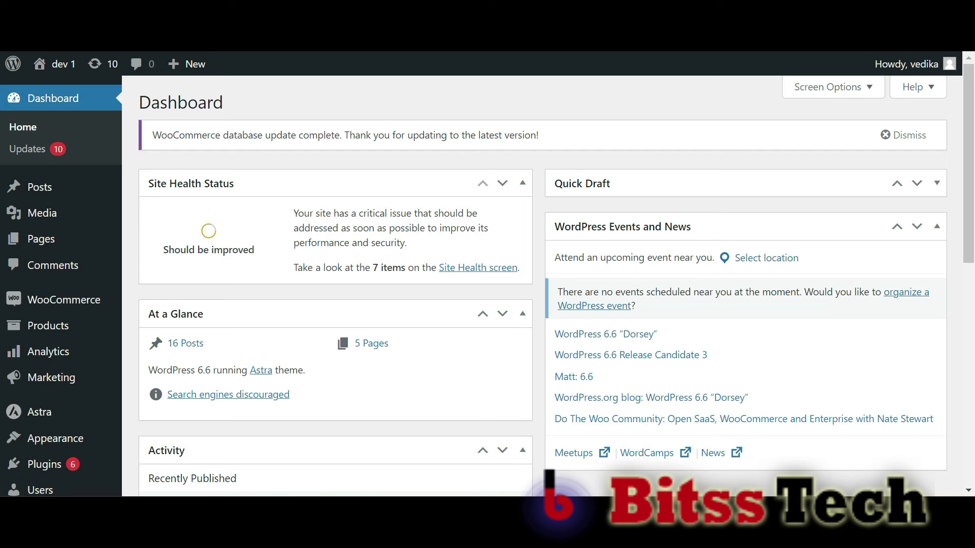
- In the Shipment Tracking checkout page settings, enable fetching international shipping rates from Shiprocket and save the changes
mouse_move(63, 299)
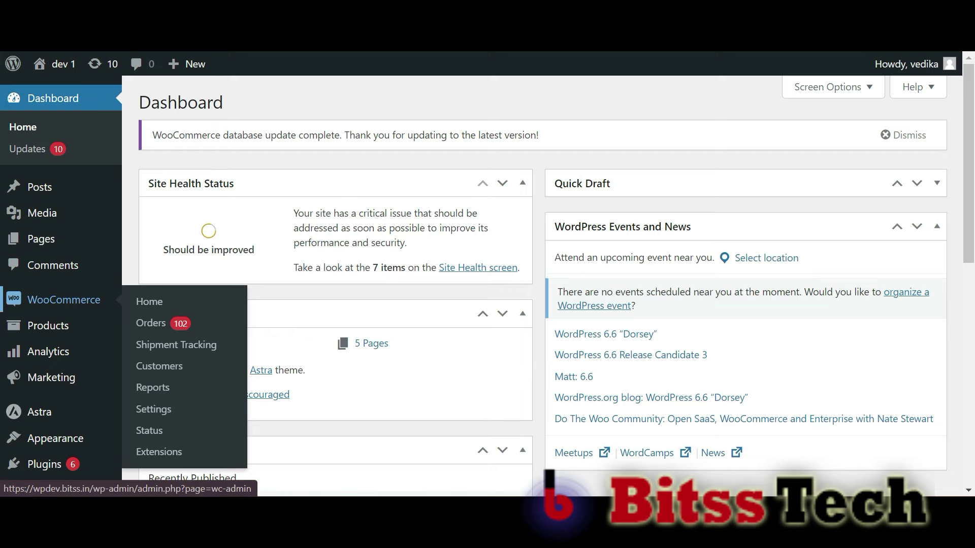
left_click(176, 345)
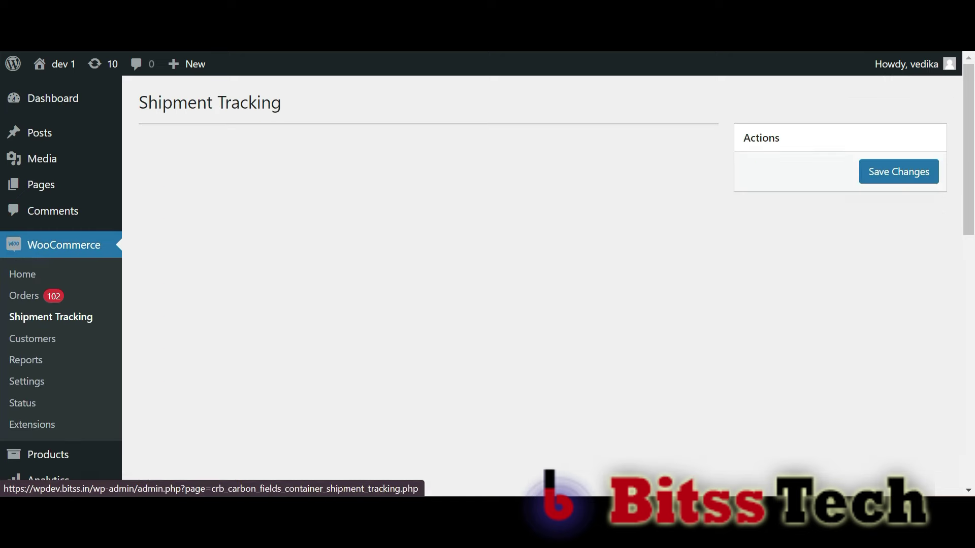
scroll(429, 284, "down", 10)
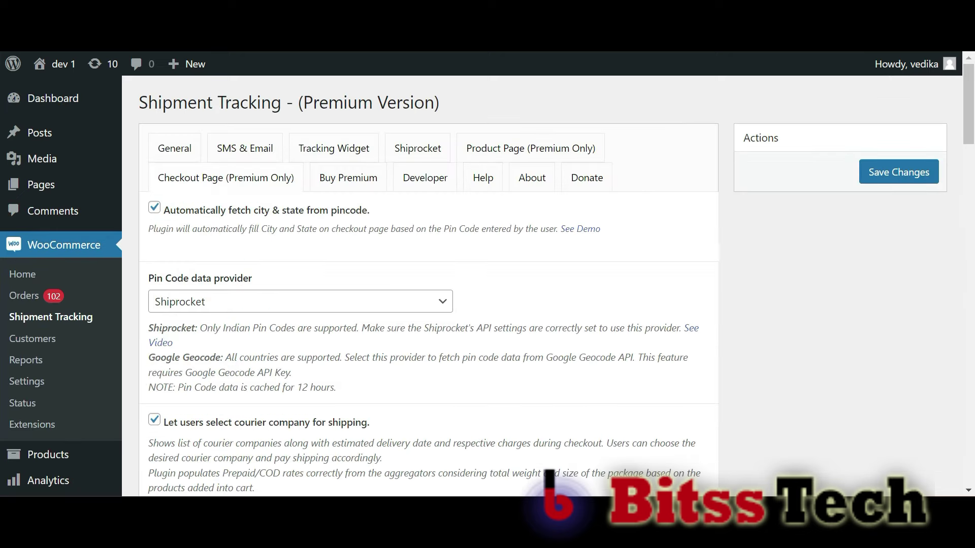
scroll(429, 284, "down", 8)
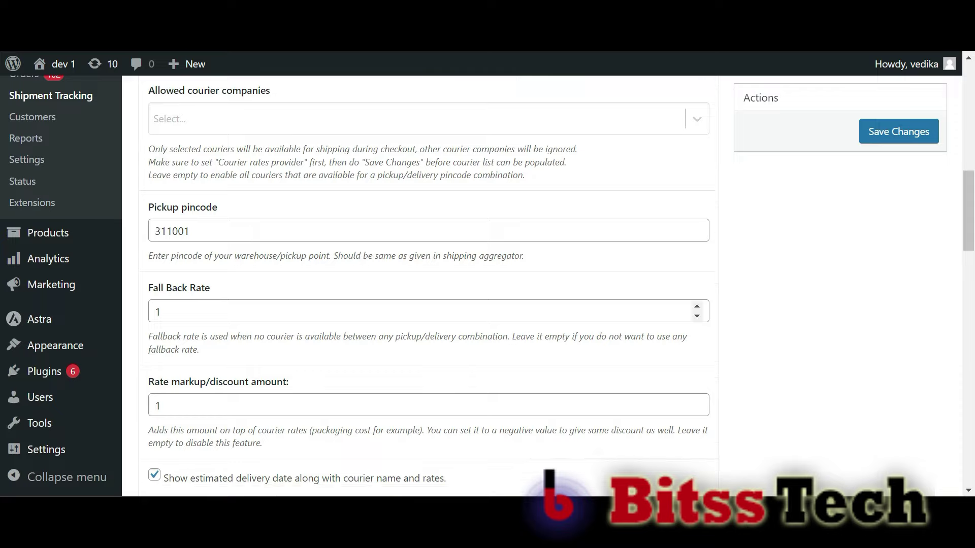
scroll(430, 284, "down", 2)
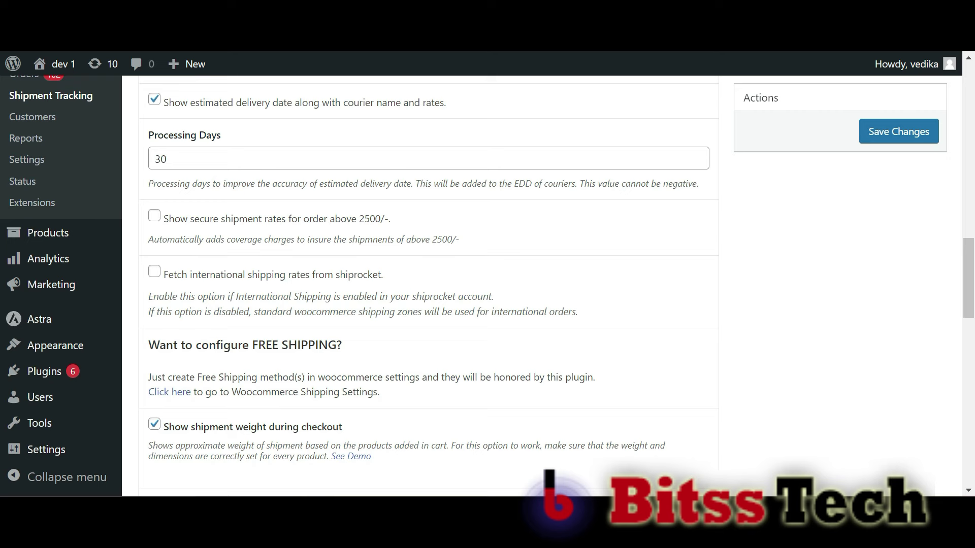
left_click(154, 272)
scroll(429, 284, "down", 2)
scroll(429, 285, "up", 2)
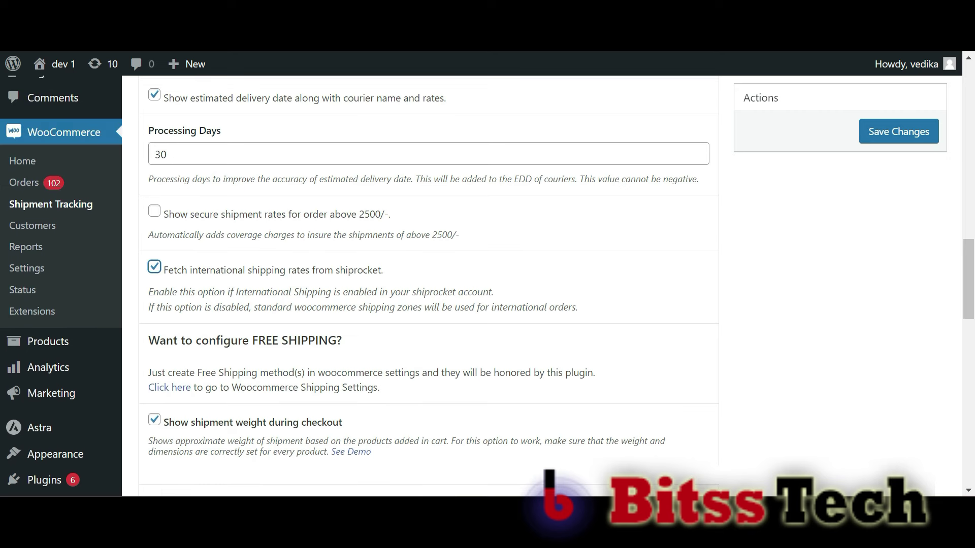
left_click(899, 131)
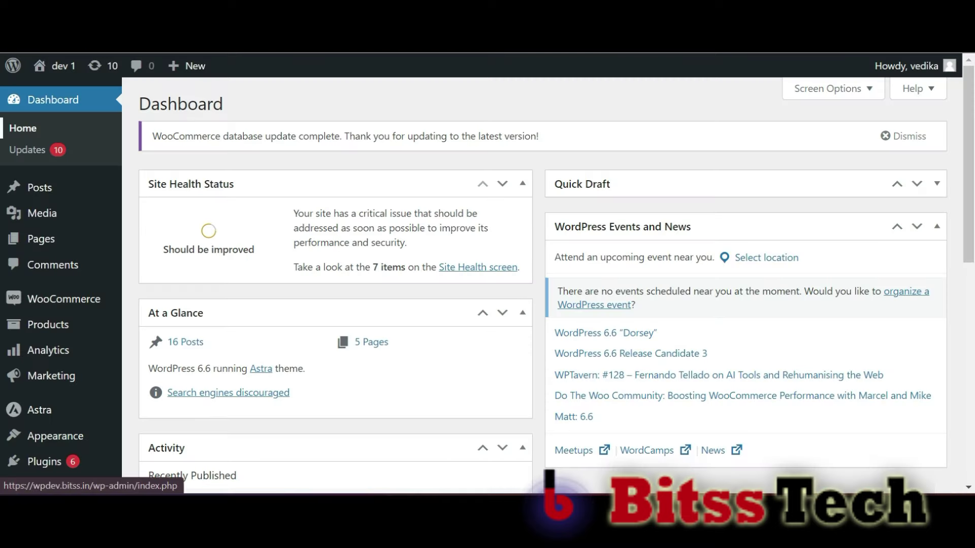
- In the Shipment Tracking SMS & Email settings, enable Email and disable SMS as the message channel
mouse_move(63, 299)
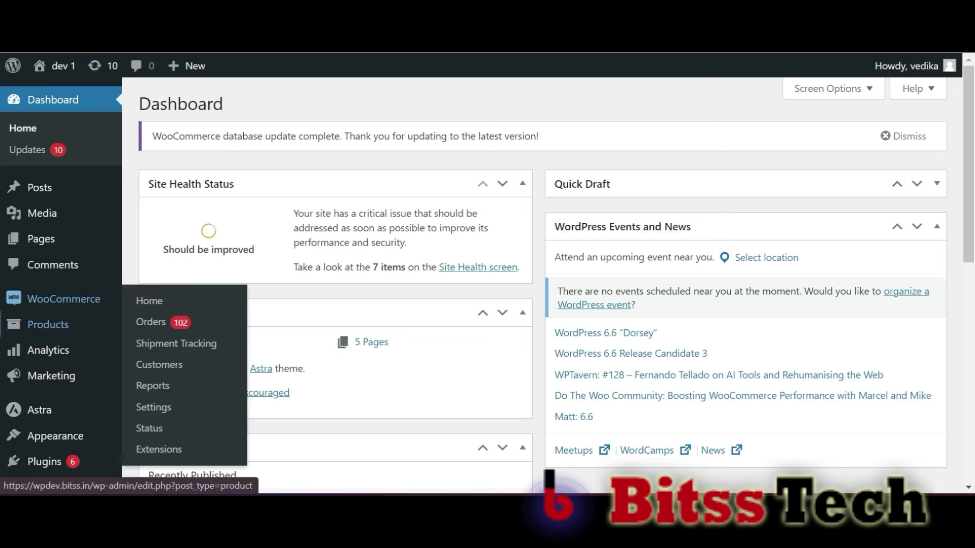
left_click(176, 343)
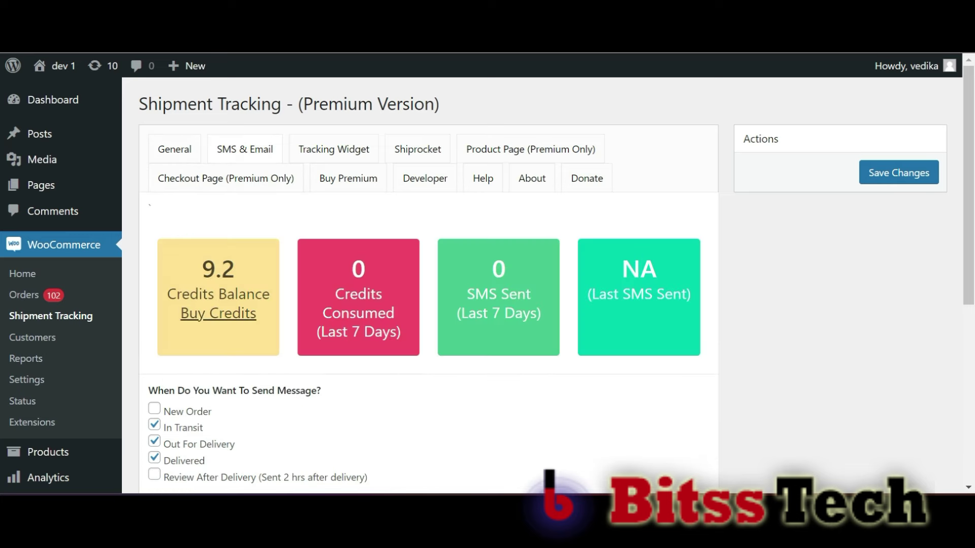
scroll(488, 284, "down", 3)
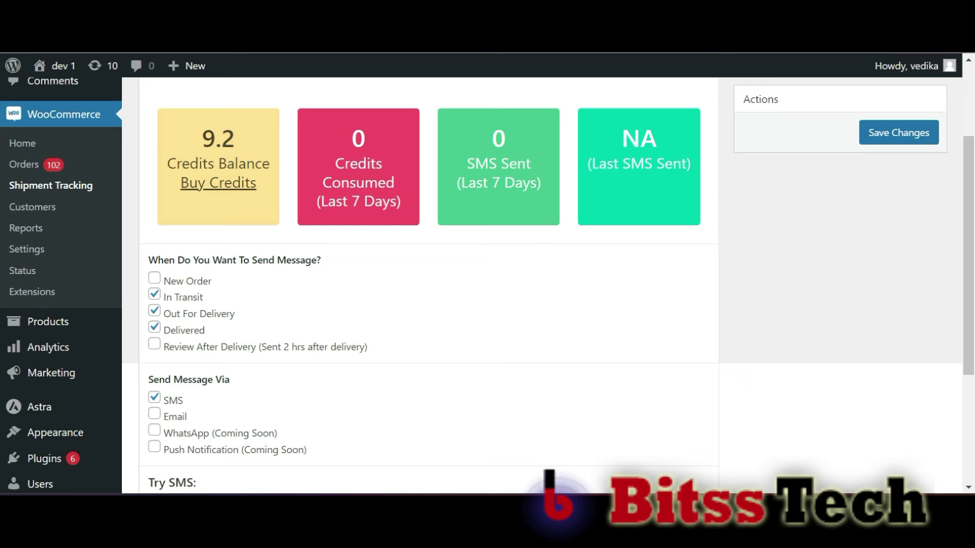
scroll(429, 285, "down", 4)
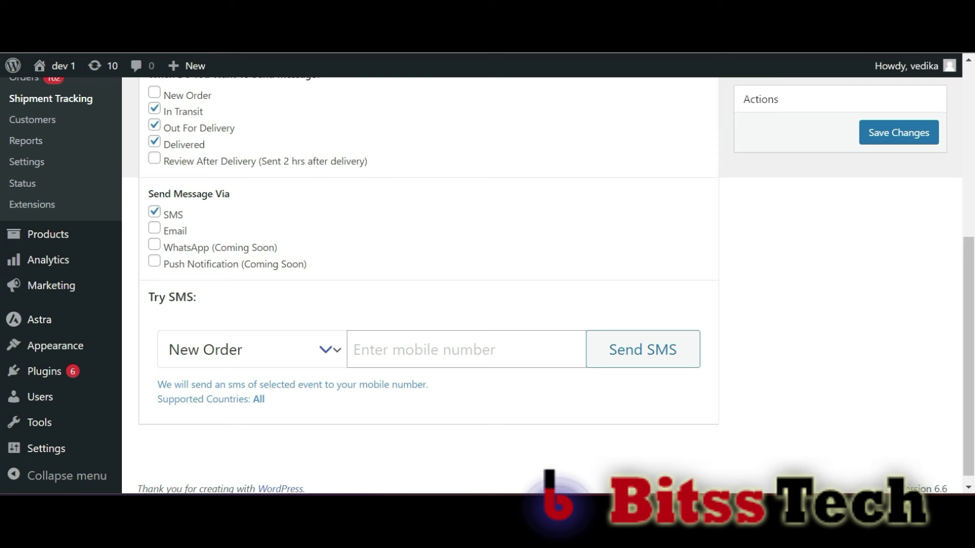
left_click(154, 228)
left_click(154, 211)
scroll(430, 285, "up", 3)
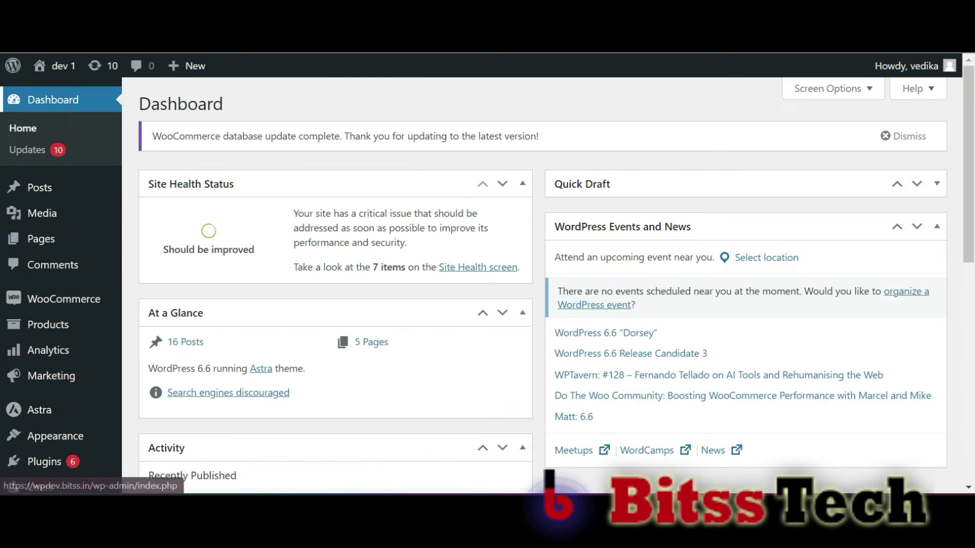
- Visit the store, add provuct to the cart and view the cart
mouse_move(56, 66)
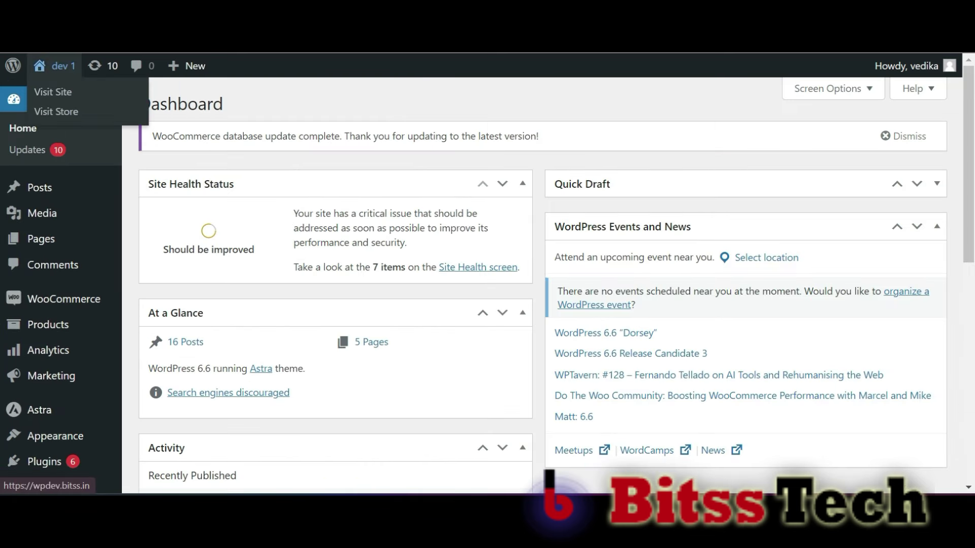
left_click(56, 111)
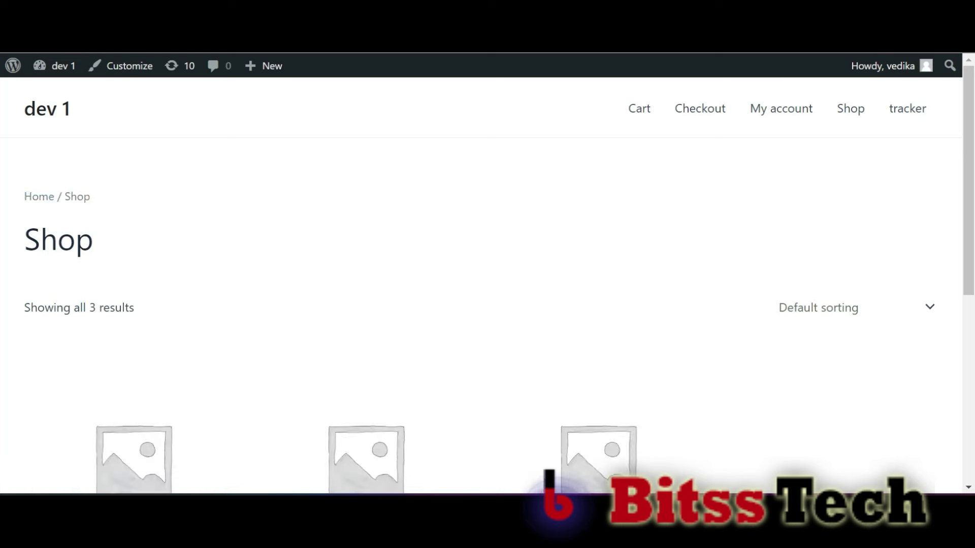
scroll(216, 156, "down", 6)
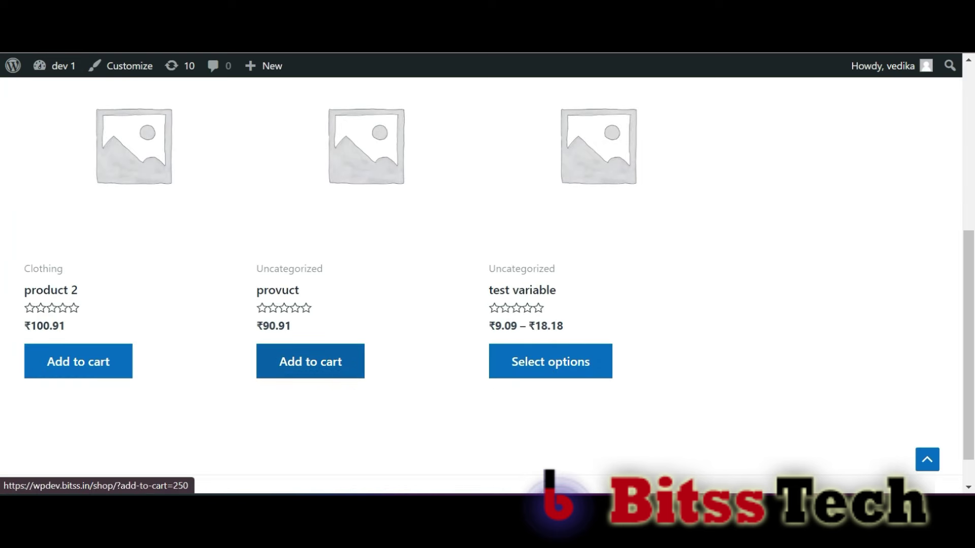
left_click(311, 362)
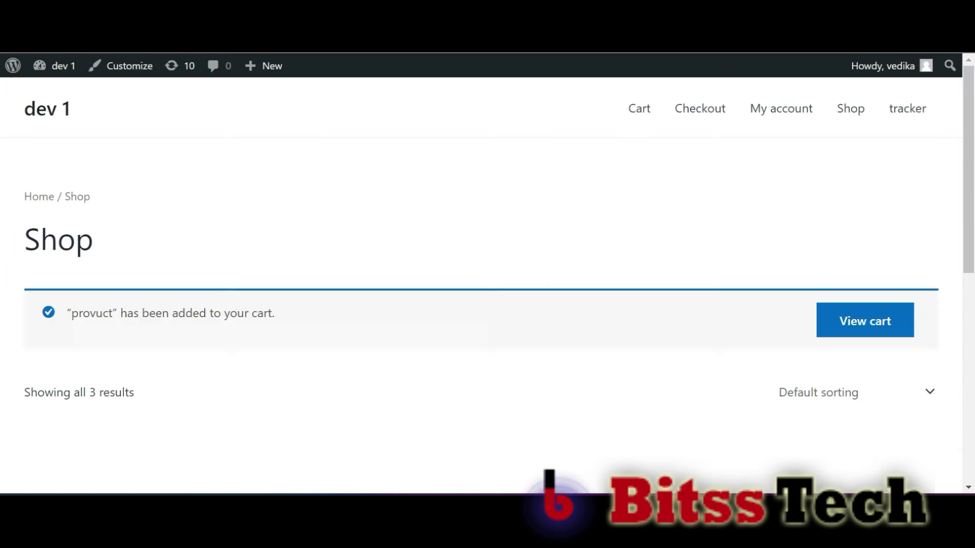
left_click(864, 321)
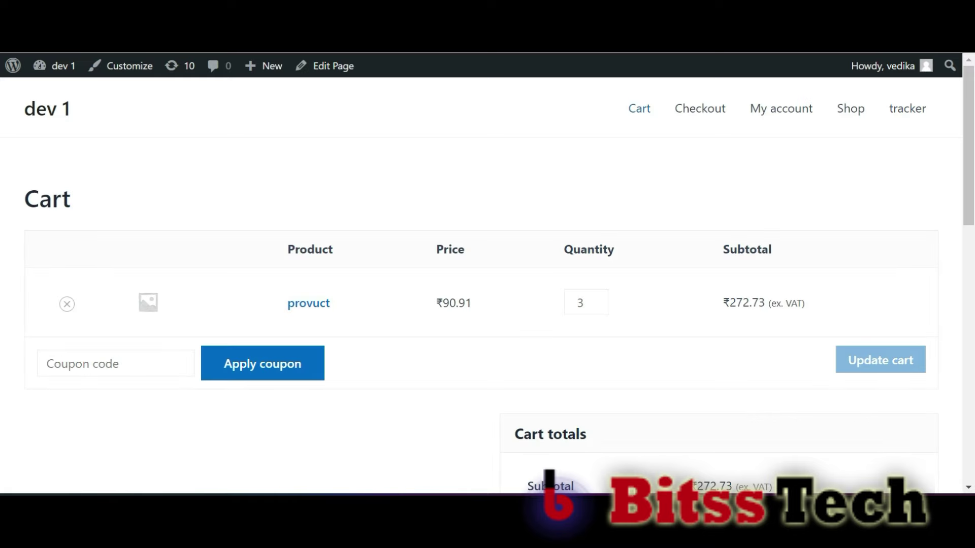
- Proceed from the cart to checkout and place the order with Cash on delivery
scroll(865, 320, "down", 12)
scroll(864, 321, "down", 1)
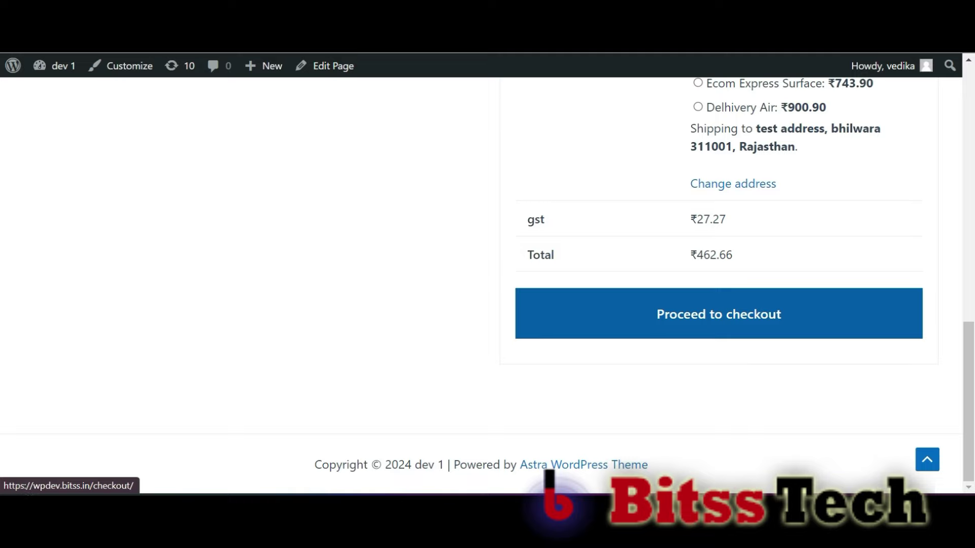
left_click(864, 321)
scroll(488, 284, "down", 15)
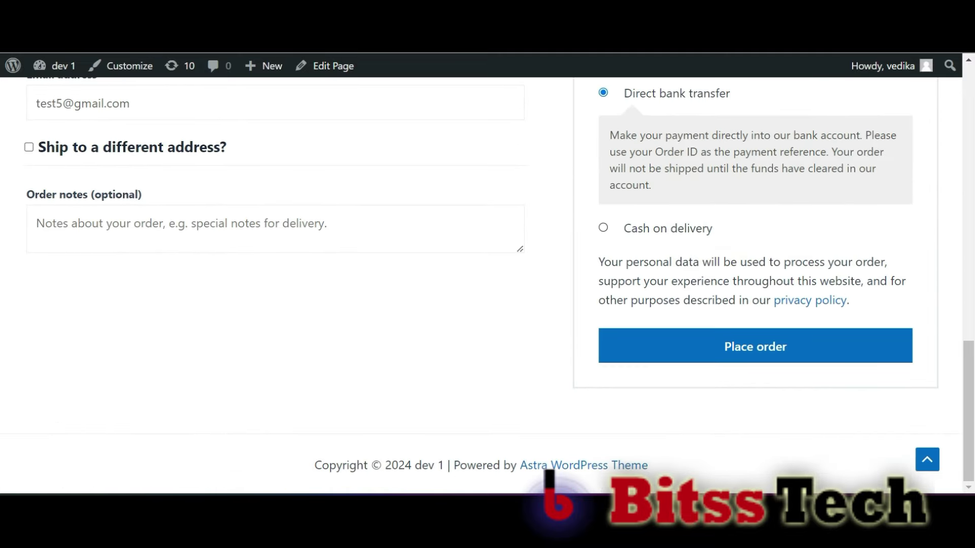
left_click(603, 227)
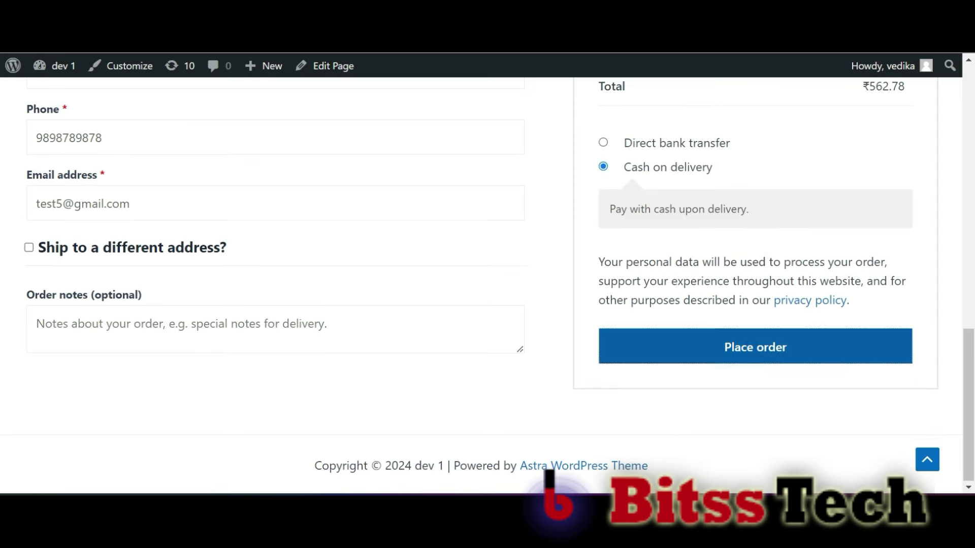
left_click(755, 346)
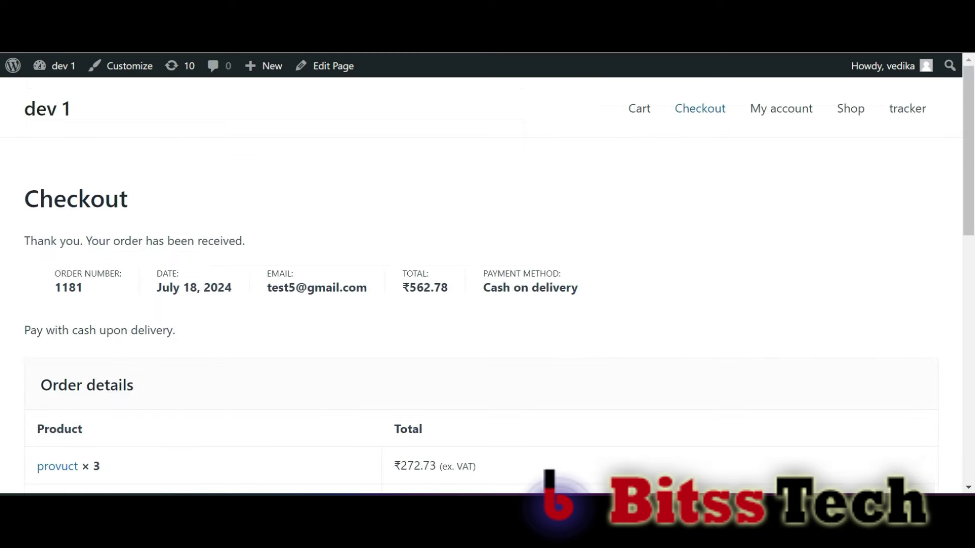
- Open the new cash-on-delivery order from the WooCommerce orders and review its shipment tracking details and order notes
mouse_move(56, 65)
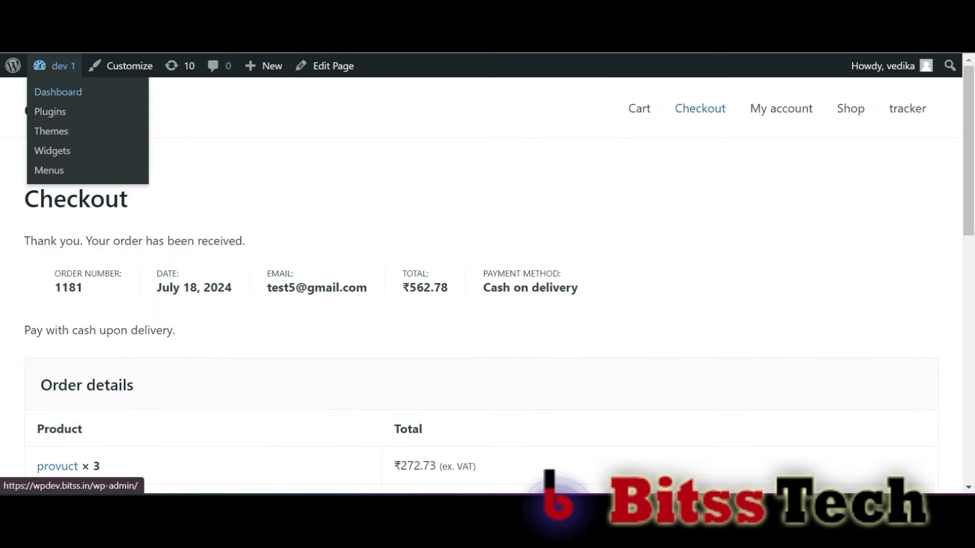
left_click(57, 91)
mouse_move(63, 298)
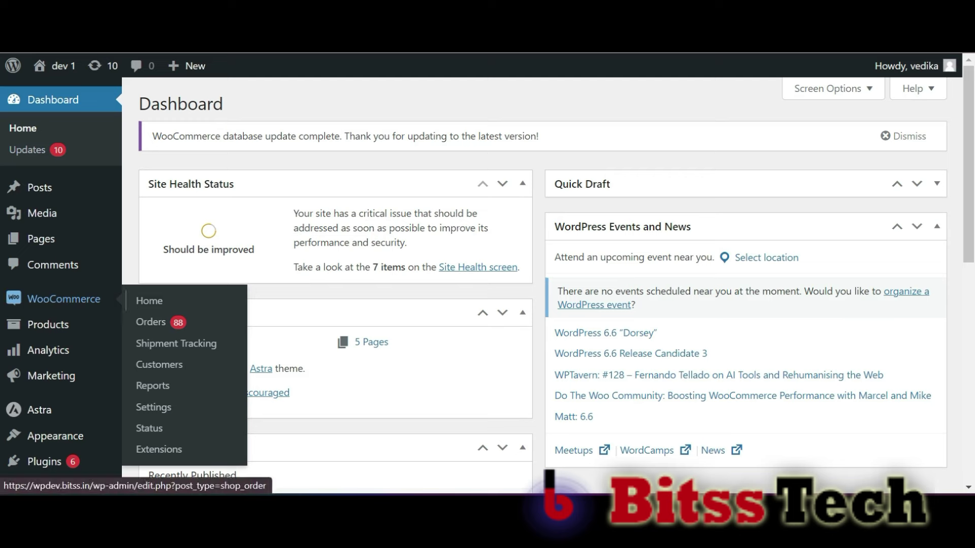
left_click(151, 322)
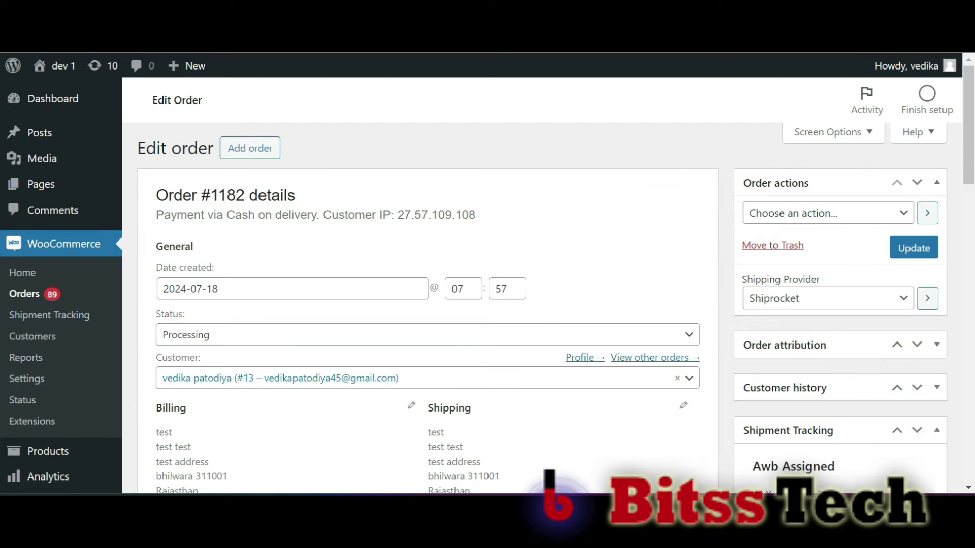
scroll(487, 284, "down", 6)
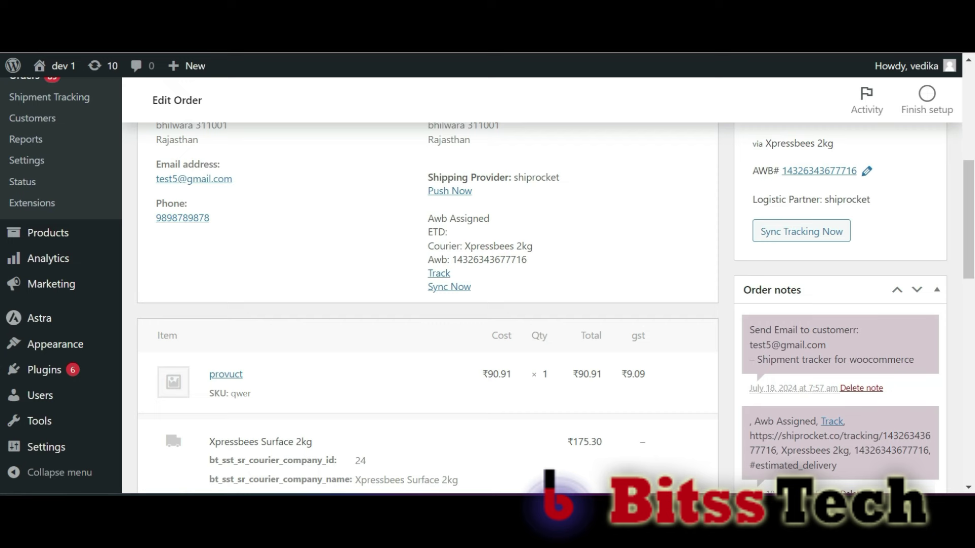
scroll(488, 285, "up", 5)
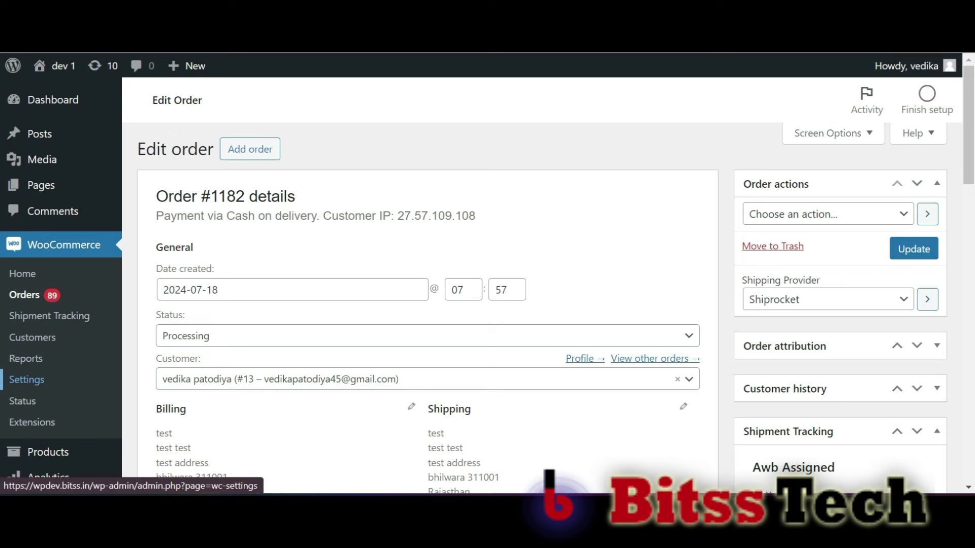
- Open the Shipment Status notification in WooCommerce's email settings and review its subject, heading, email type and HTML template options
left_click(26, 380)
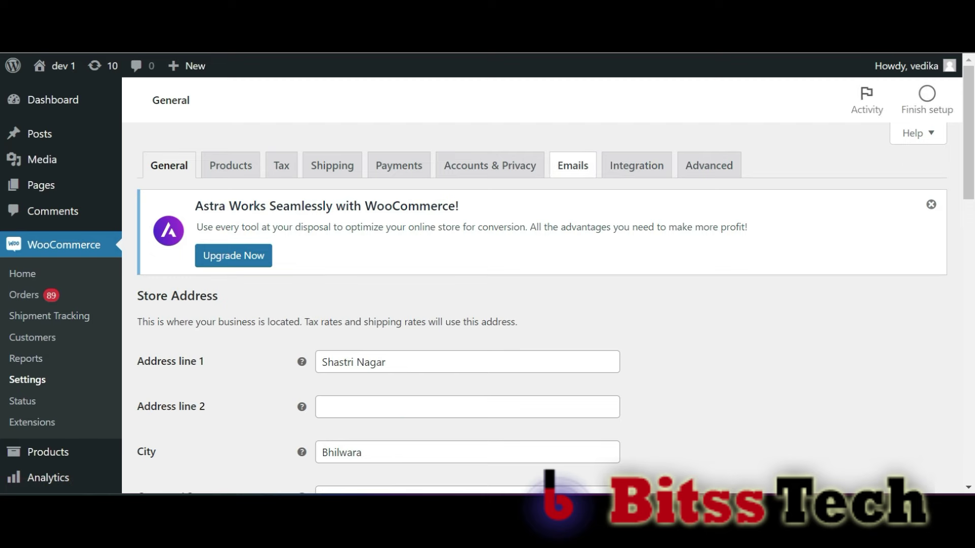
left_click(573, 165)
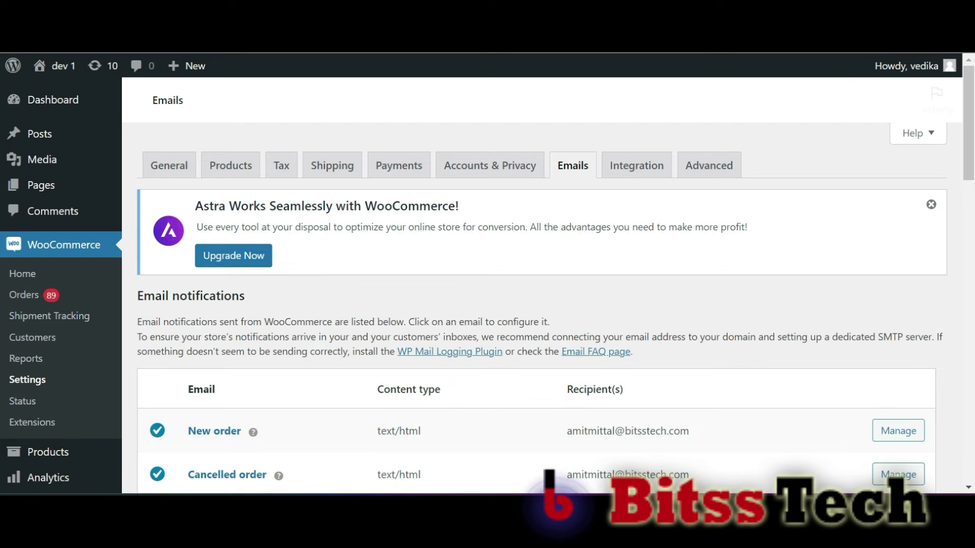
scroll(538, 284, "down", 6)
scroll(538, 305, "down", 3)
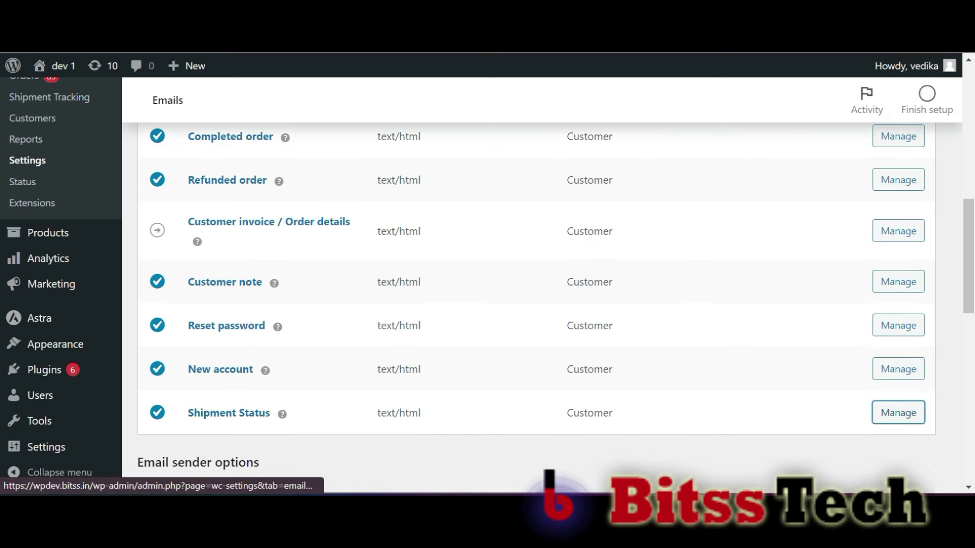
left_click(898, 413)
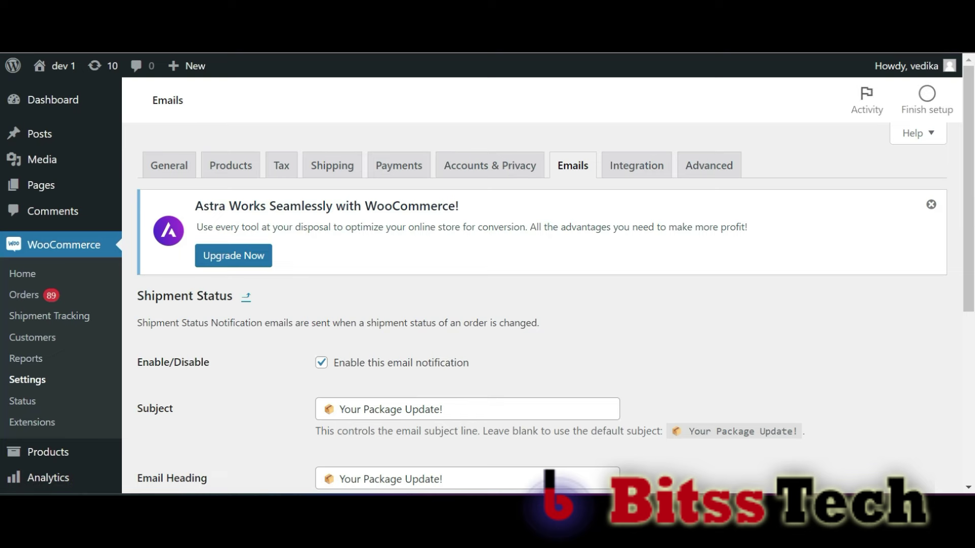
scroll(548, 285, "down", 4)
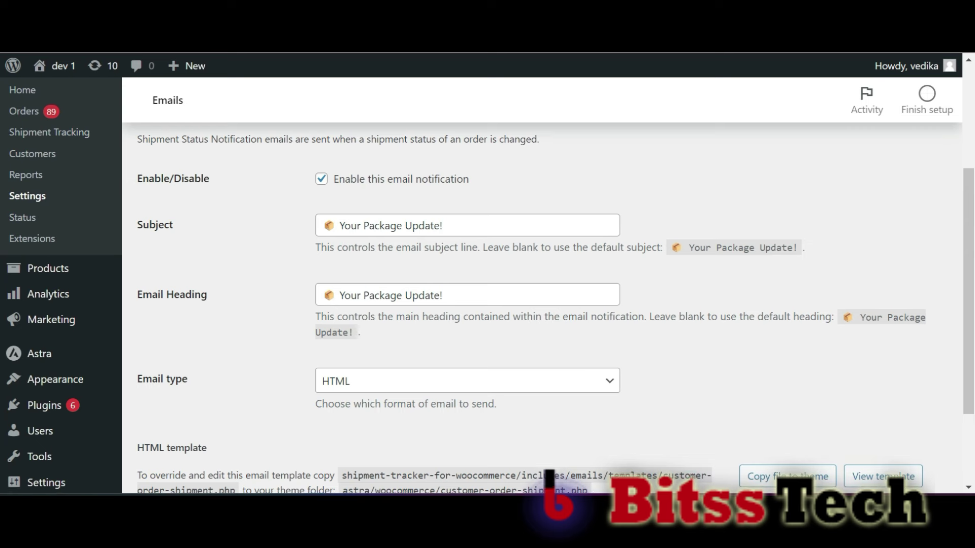
scroll(548, 304, "down", 2)
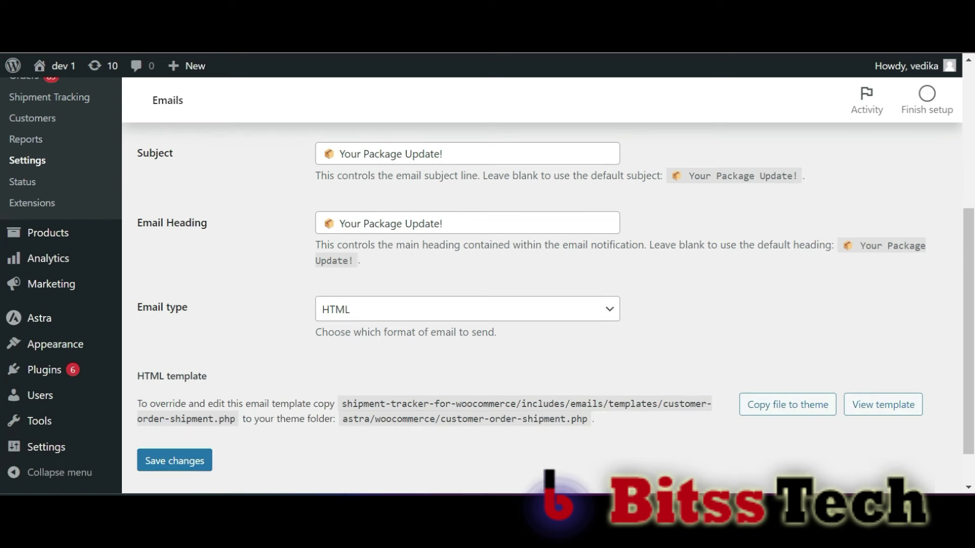
scroll(548, 305, "down", 1)
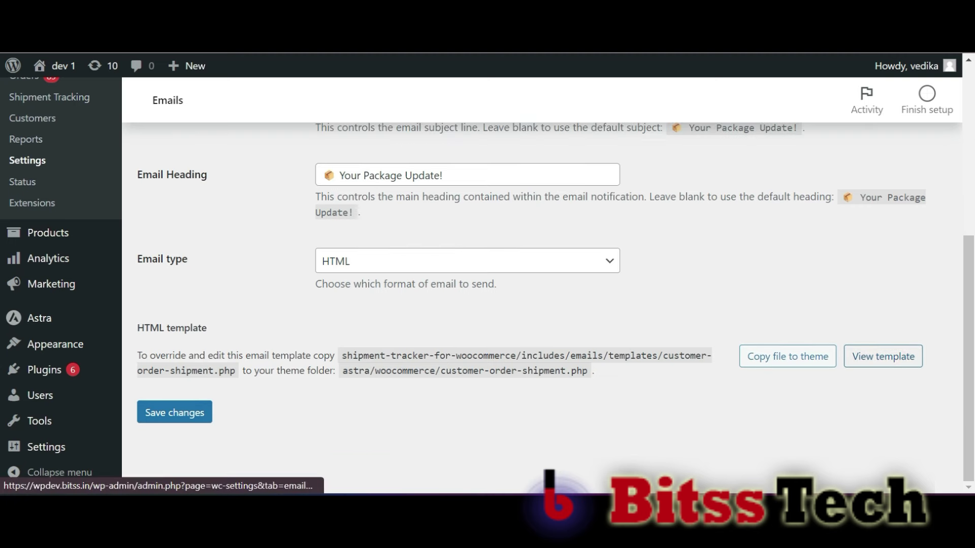
- Display the Shipment Status email's HTML template, review its code through to the footer hook, and save the email settings
left_click(883, 357)
scroll(538, 437, "down", 3)
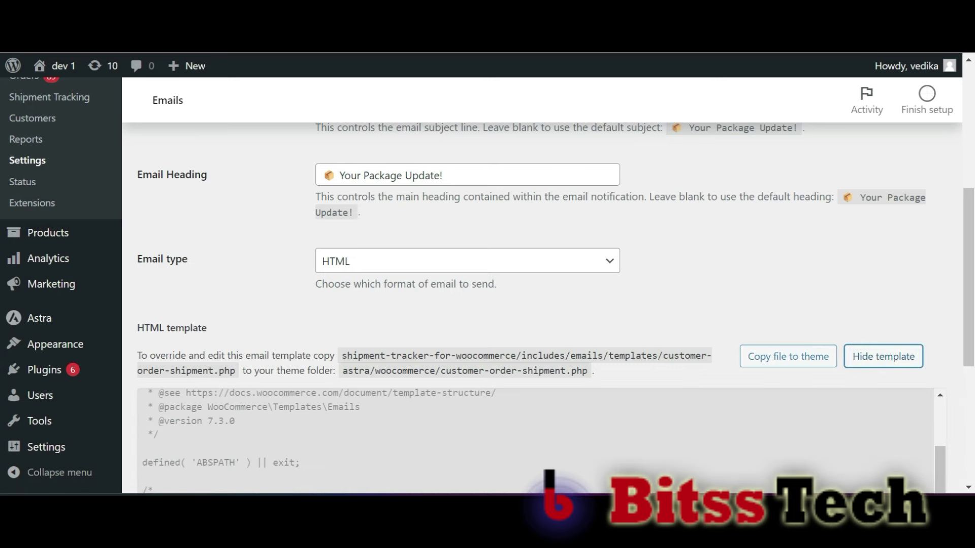
scroll(538, 366, "down", 8)
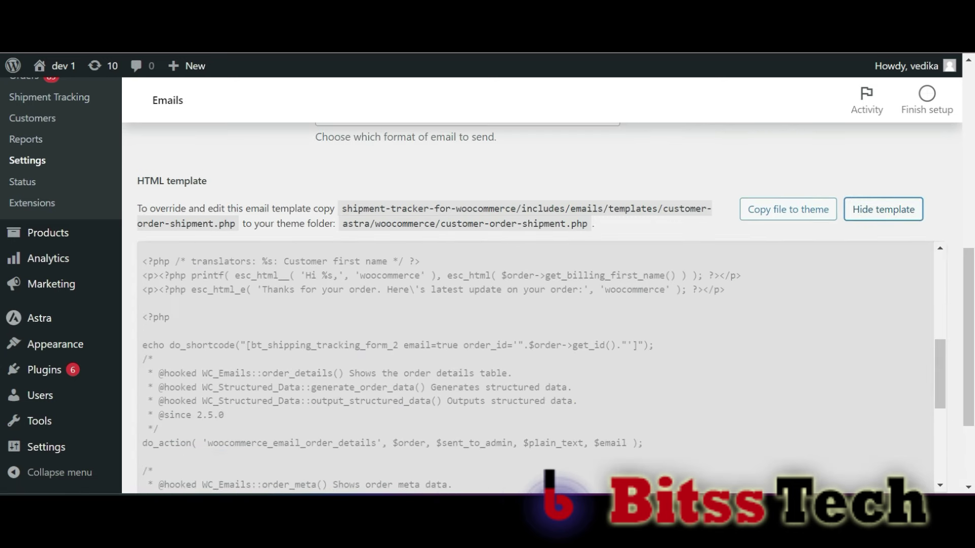
scroll(538, 366, "down", 5)
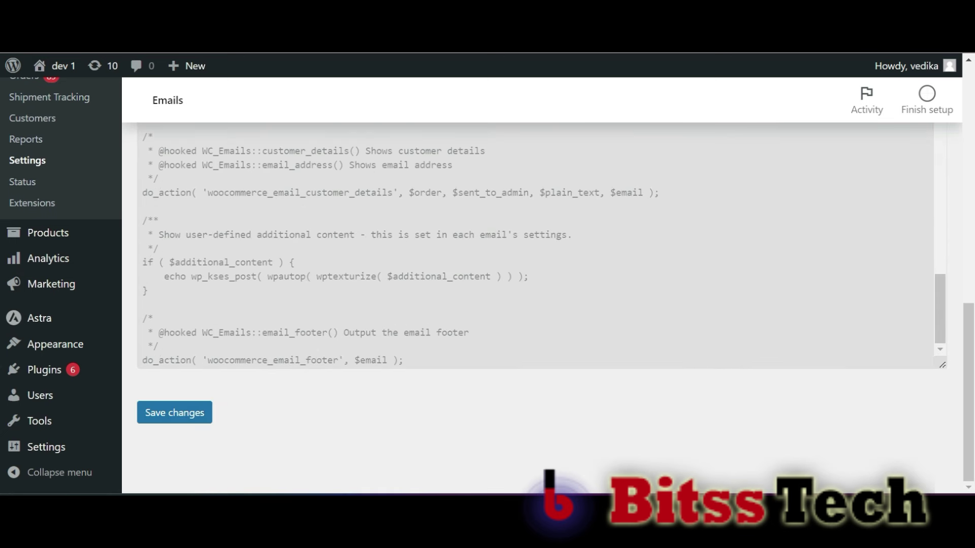
left_click(174, 413)
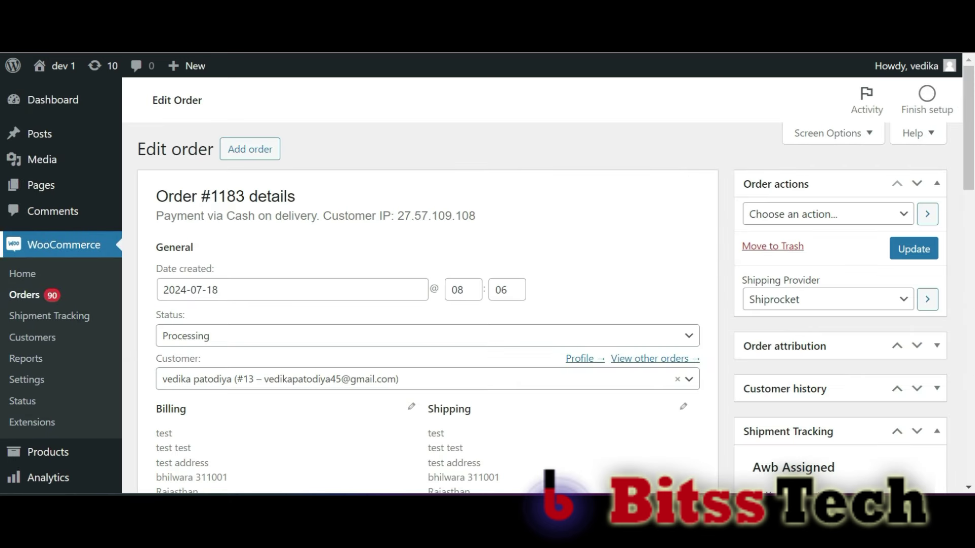
- Enable messages for the New Order event in the Shipment Tracking SMS & Email settings and save the changes
left_click(50, 316)
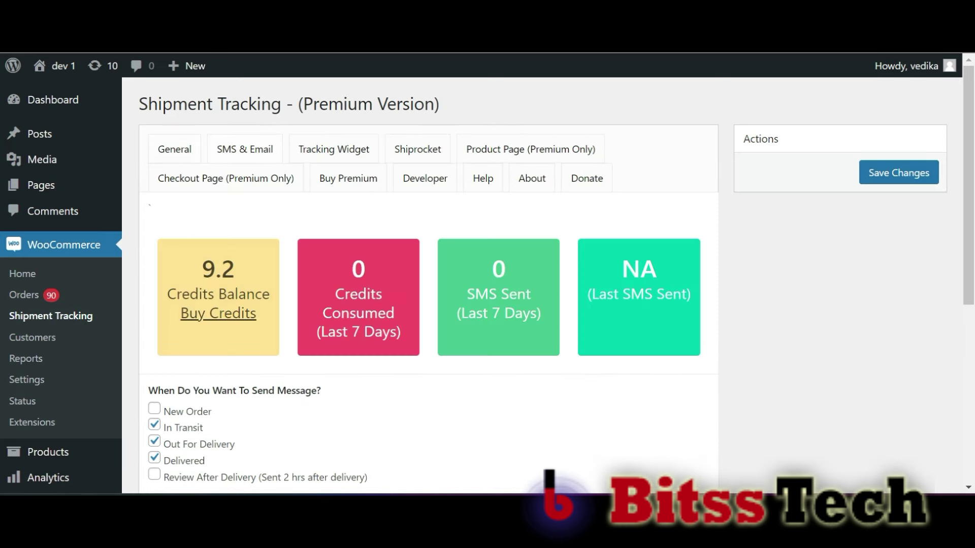
scroll(488, 279, "down", 3)
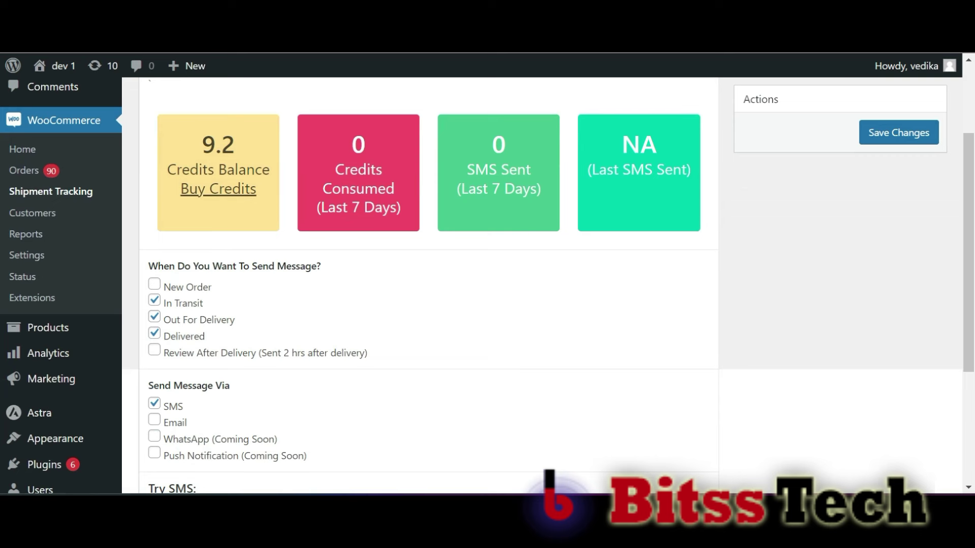
scroll(488, 279, "down", 1)
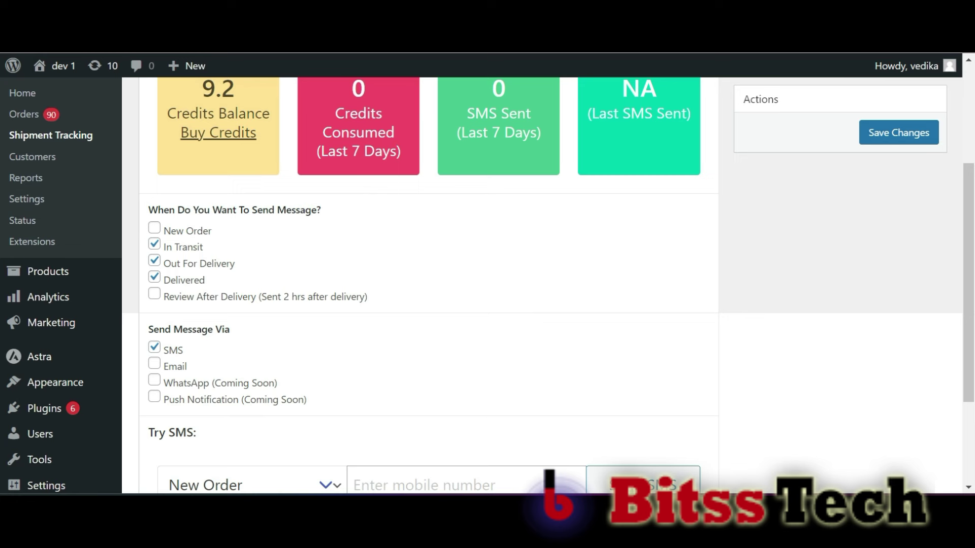
left_click(155, 228)
scroll(429, 285, "down", 2)
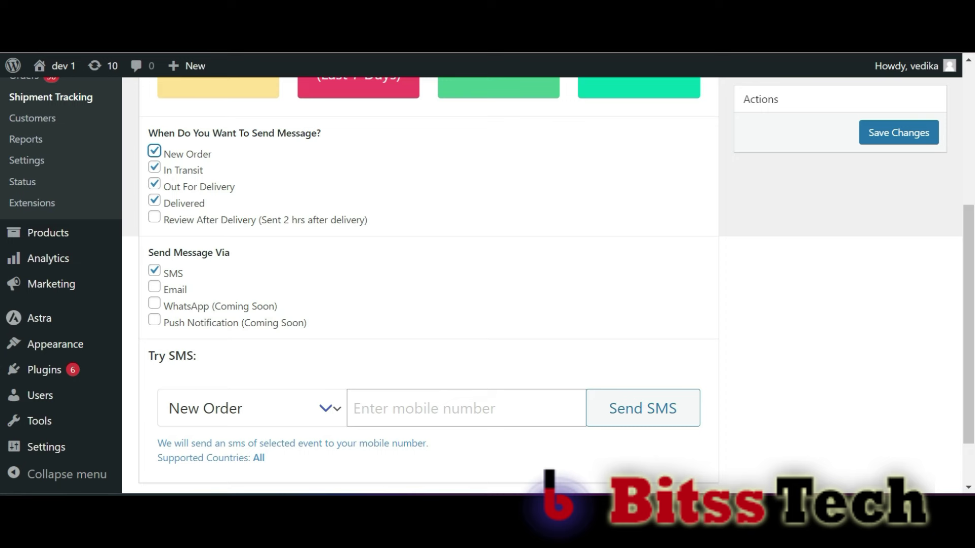
left_click(899, 133)
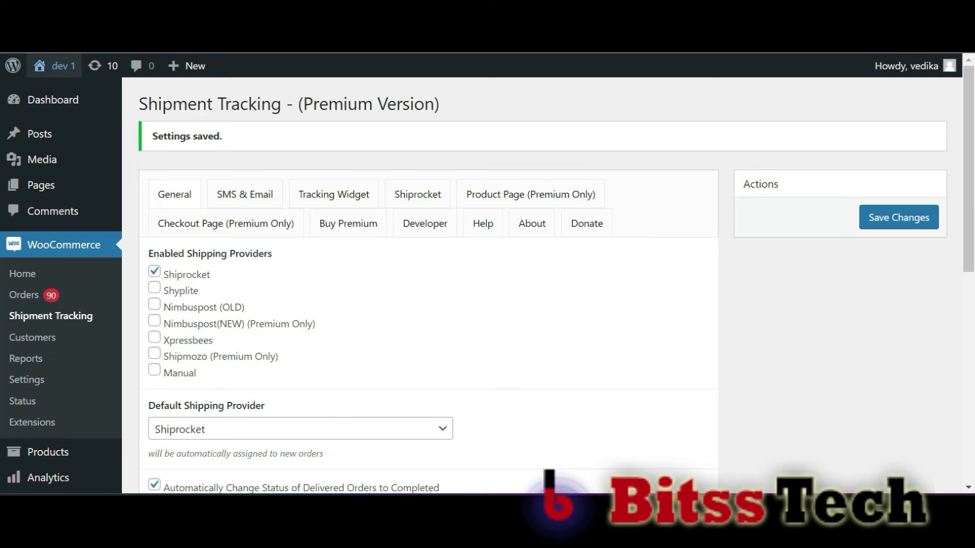
- Visit the shop, add one provuct to the cart and view the cart
mouse_move(56, 66)
left_click(55, 111)
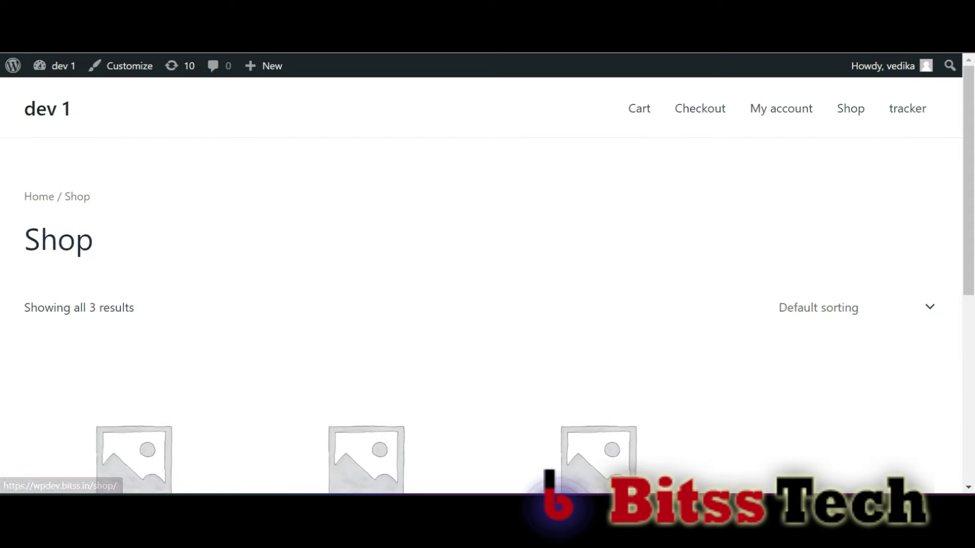
scroll(310, 305, "down", 5)
left_click(311, 320)
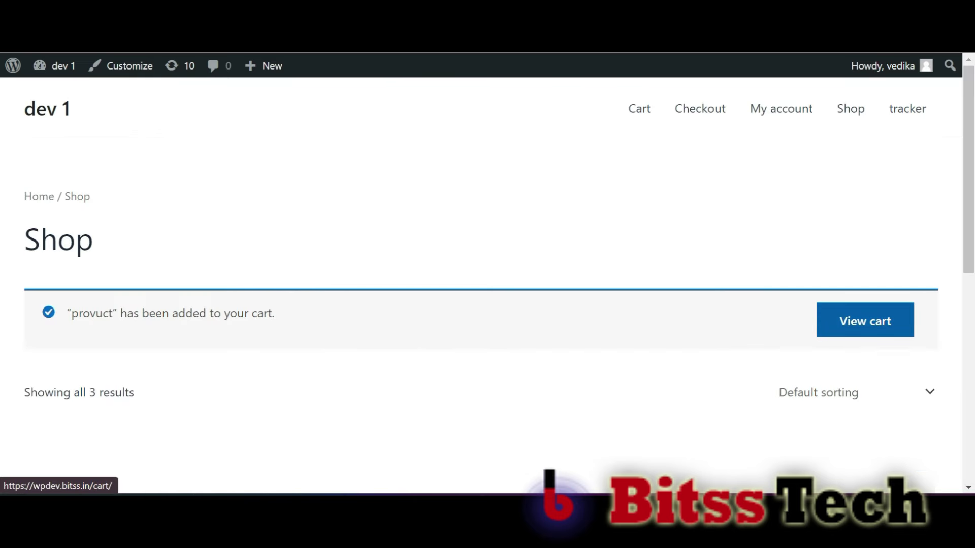
left_click(865, 321)
- Proceed to checkout with Xpressbees Surface 2kg shipping and place the order with Cash on delivery
scroll(718, 364, "down", 10)
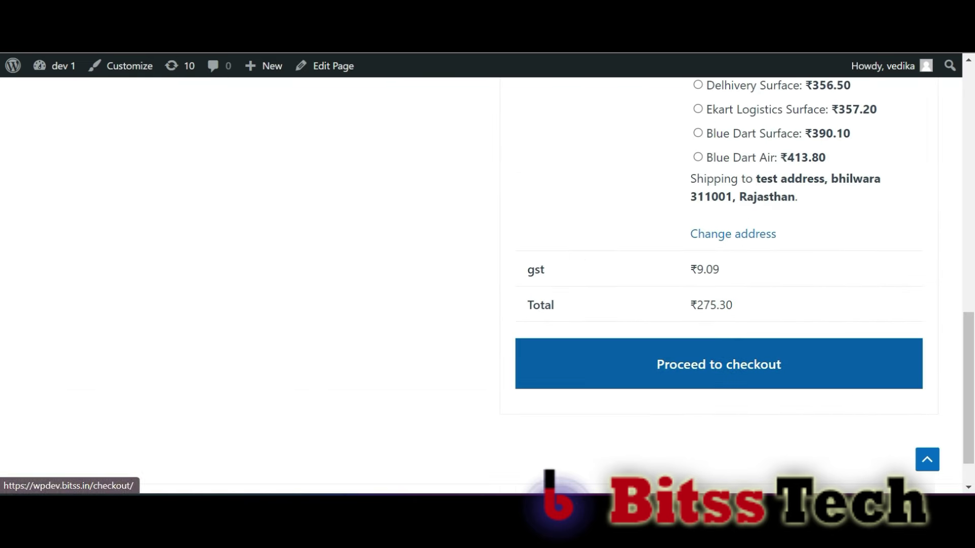
left_click(718, 364)
scroll(754, 414, "down", 15)
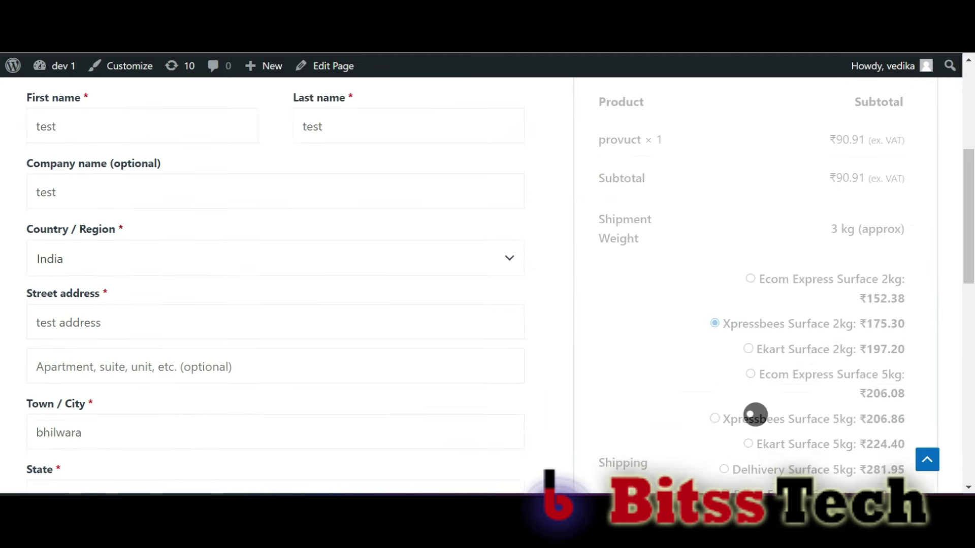
left_click(755, 350)
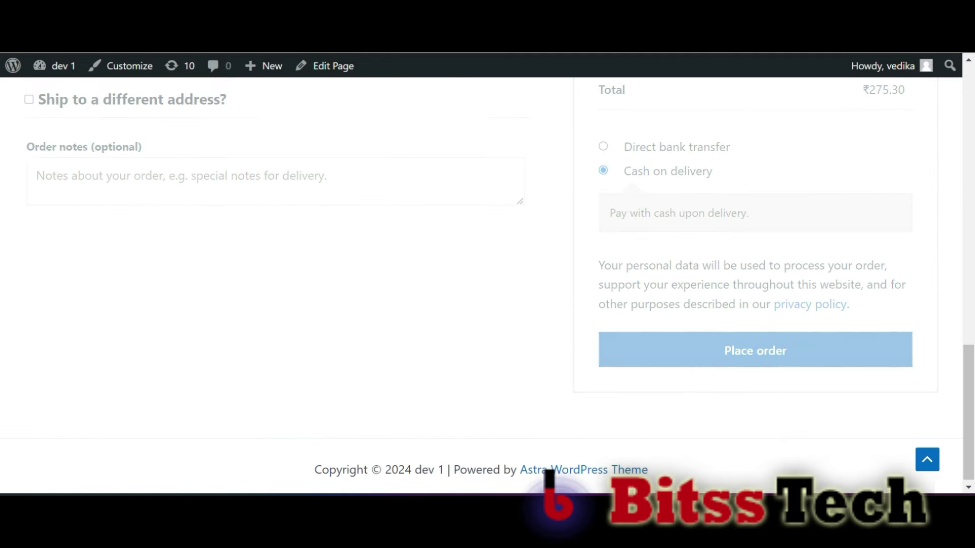
- Open the newest order from the WooCommerce orders and review its order notes for the new-order SMS entry
mouse_move(56, 66)
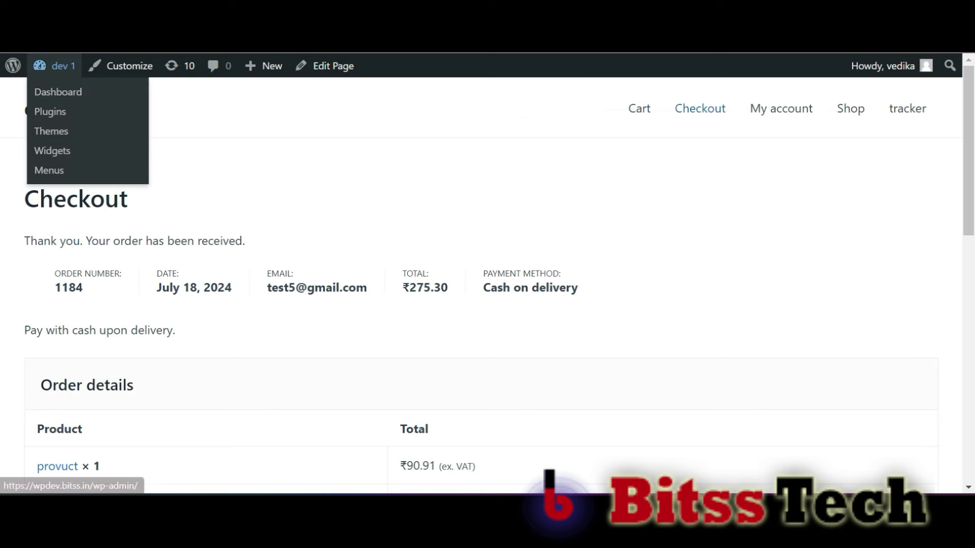
left_click(58, 92)
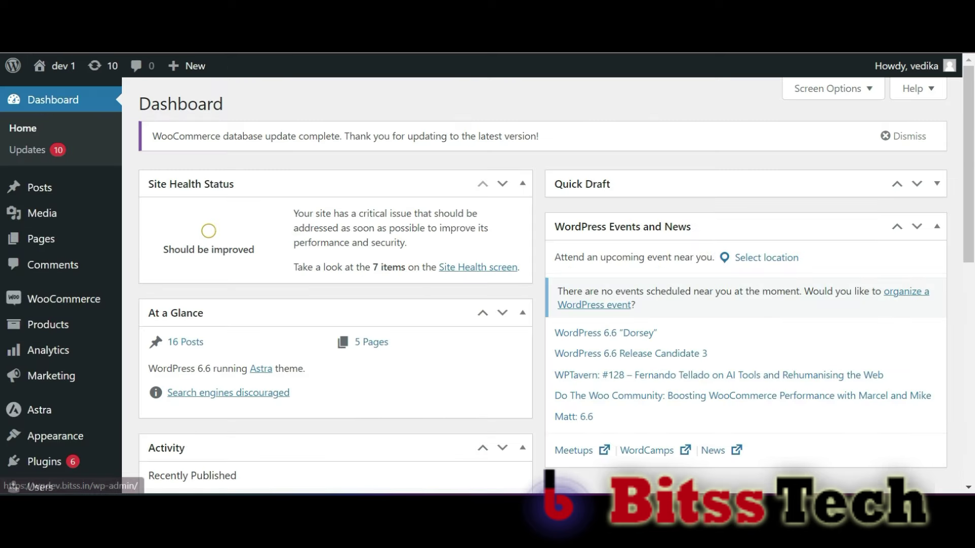
mouse_move(63, 299)
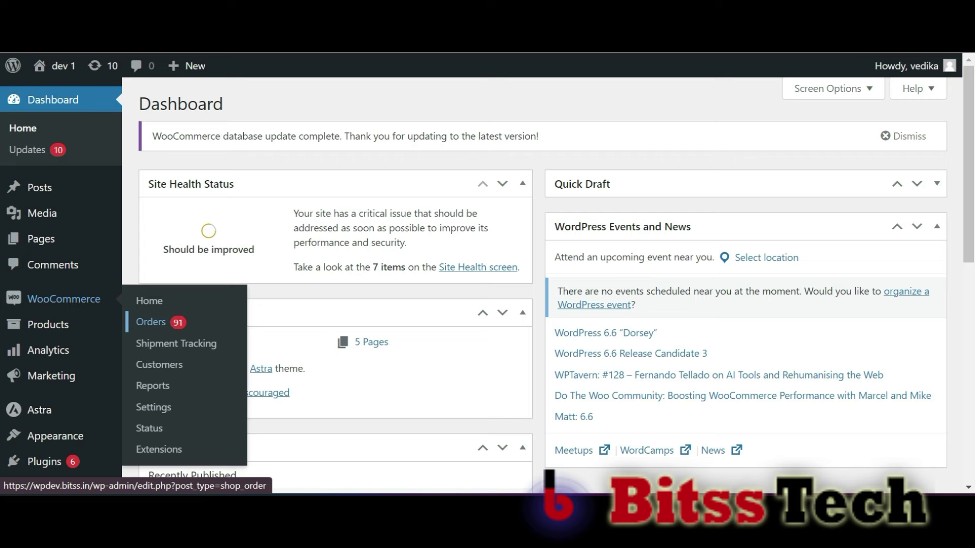
left_click(151, 322)
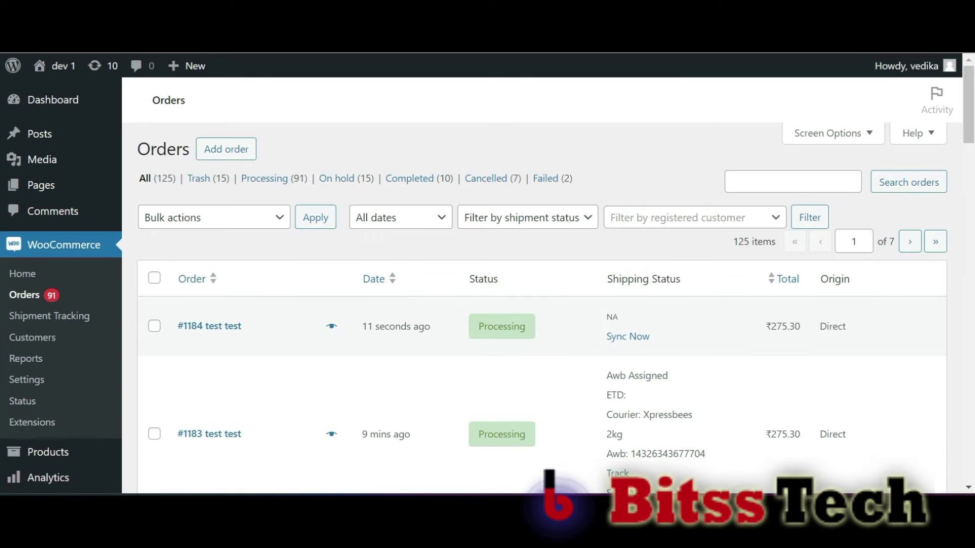
left_click_drag(243, 326, 177, 326)
left_click(209, 326)
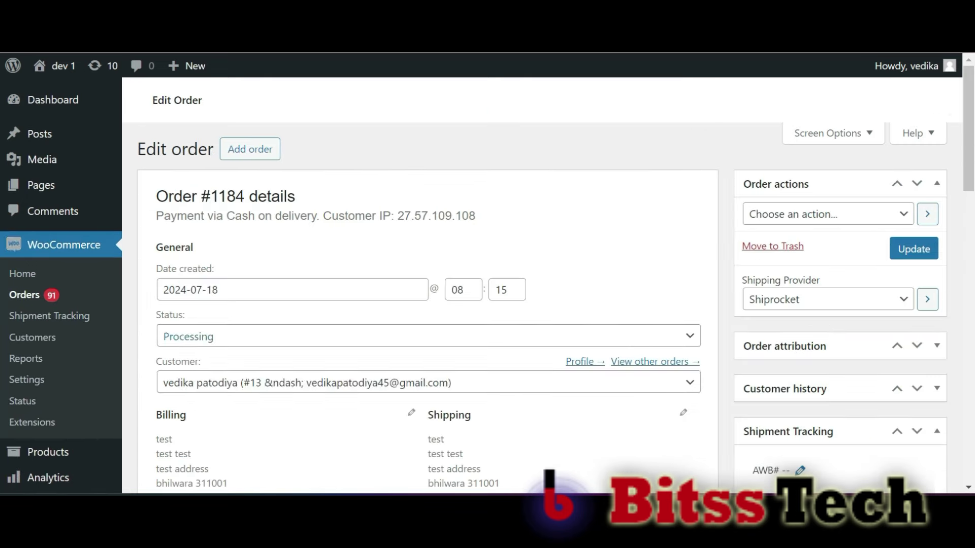
scroll(426, 304, "down", 6)
scroll(426, 305, "down", 7)
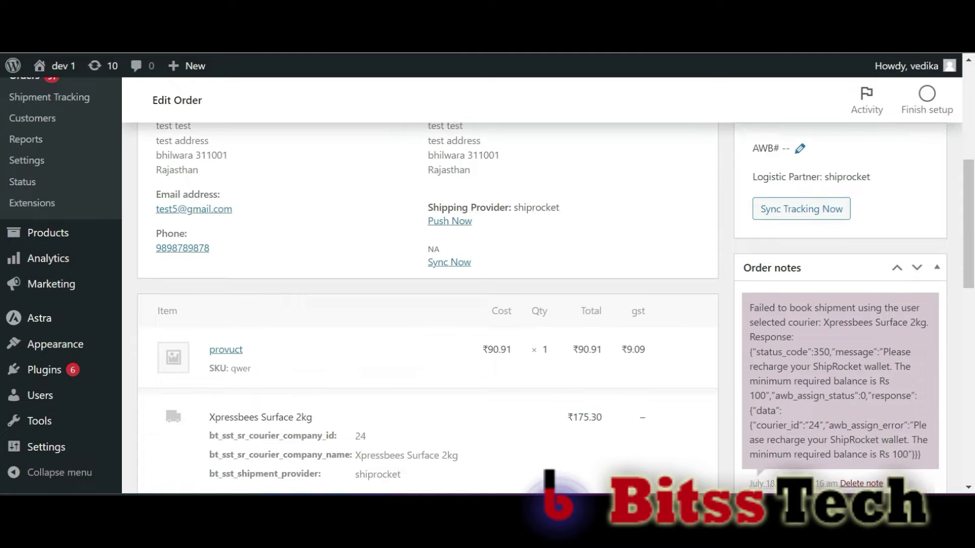
scroll(427, 305, "down", 1)
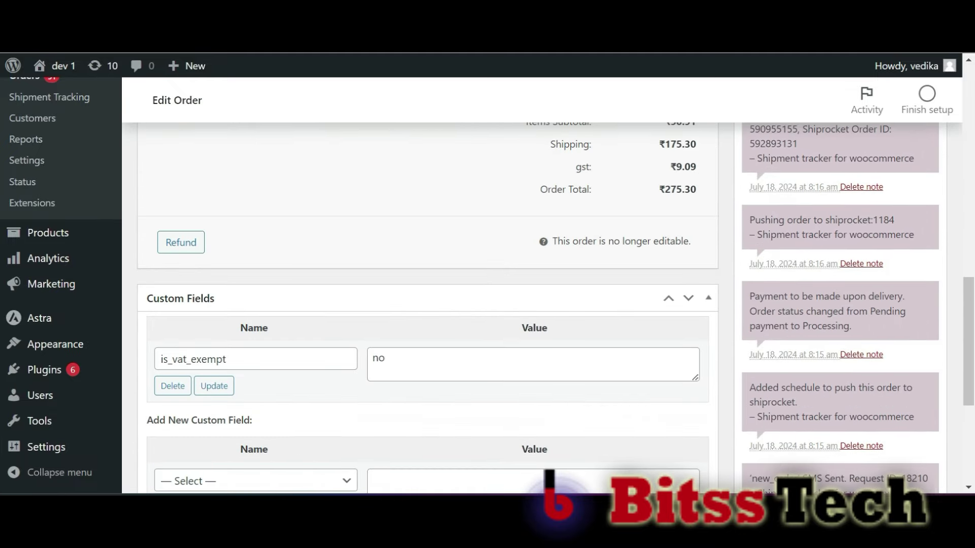
scroll(426, 305, "down", 3)
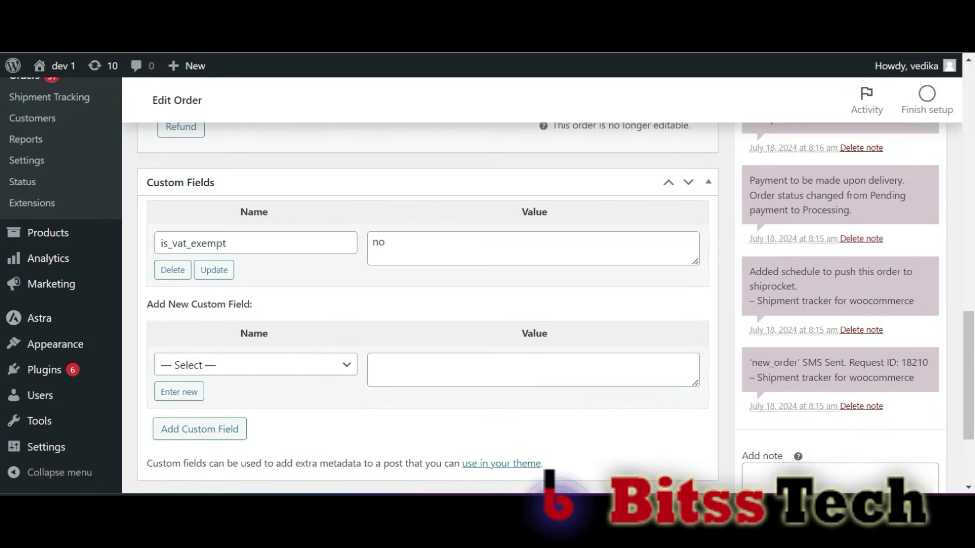
scroll(426, 305, "down", 1)
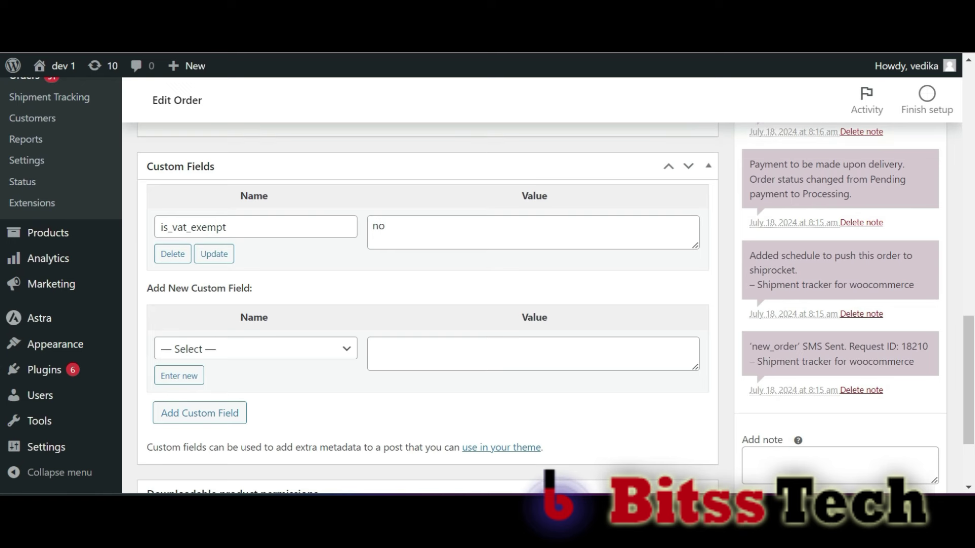